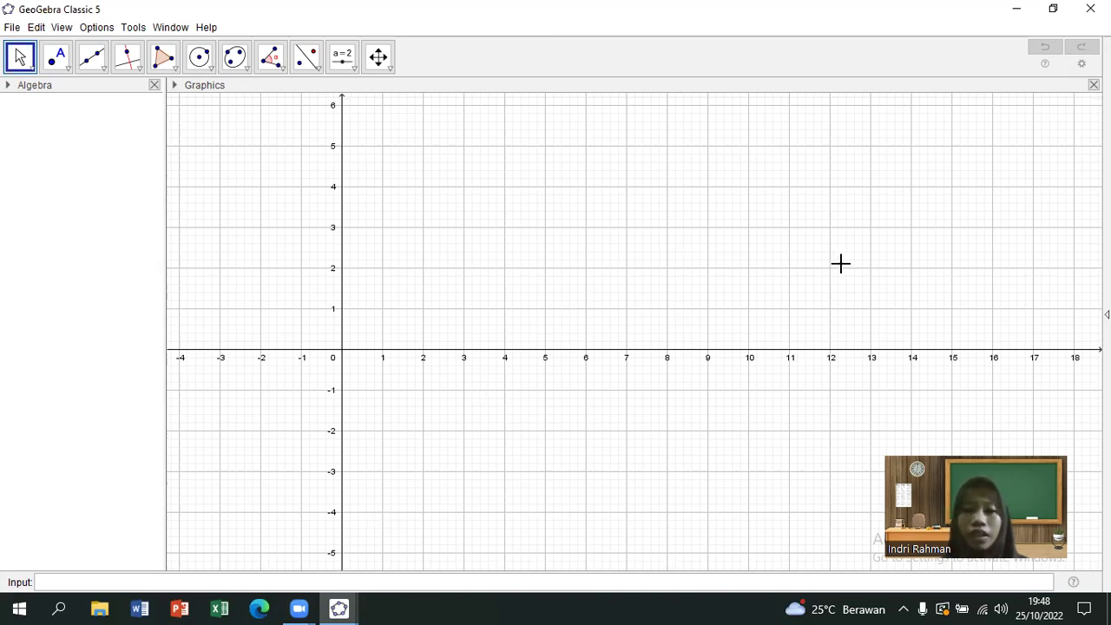
Add the text "Membuktikan jumlah sudut-sudut dalam segitiga adalah 180 derajat" near the top of the graphics view and shift it slightly left
left_click_drag(881, 257, 756, 436)
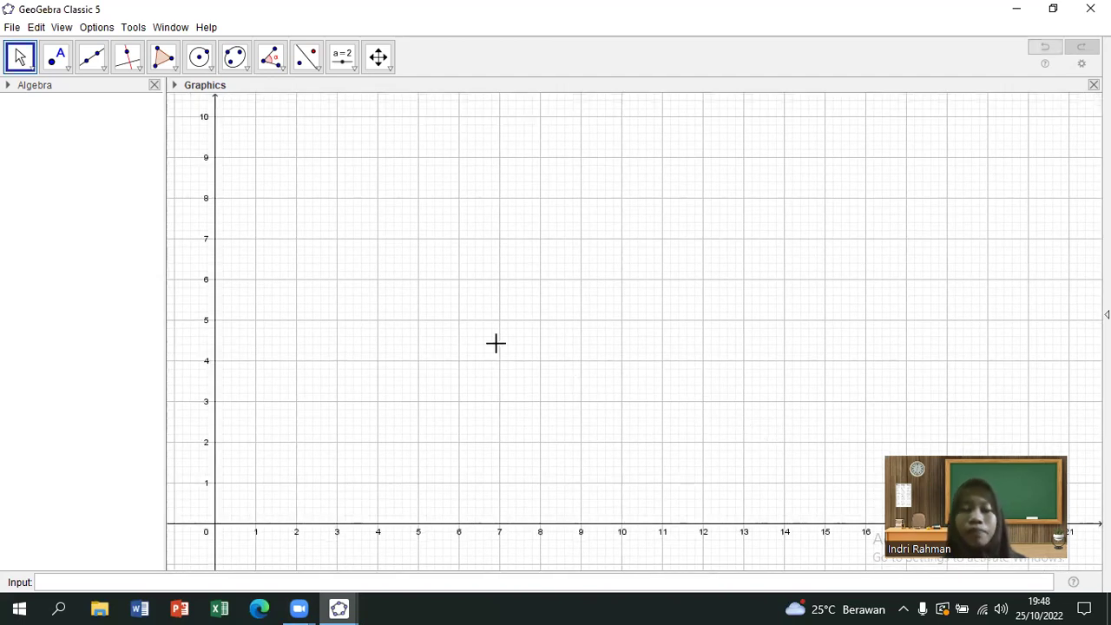
left_click(342, 57)
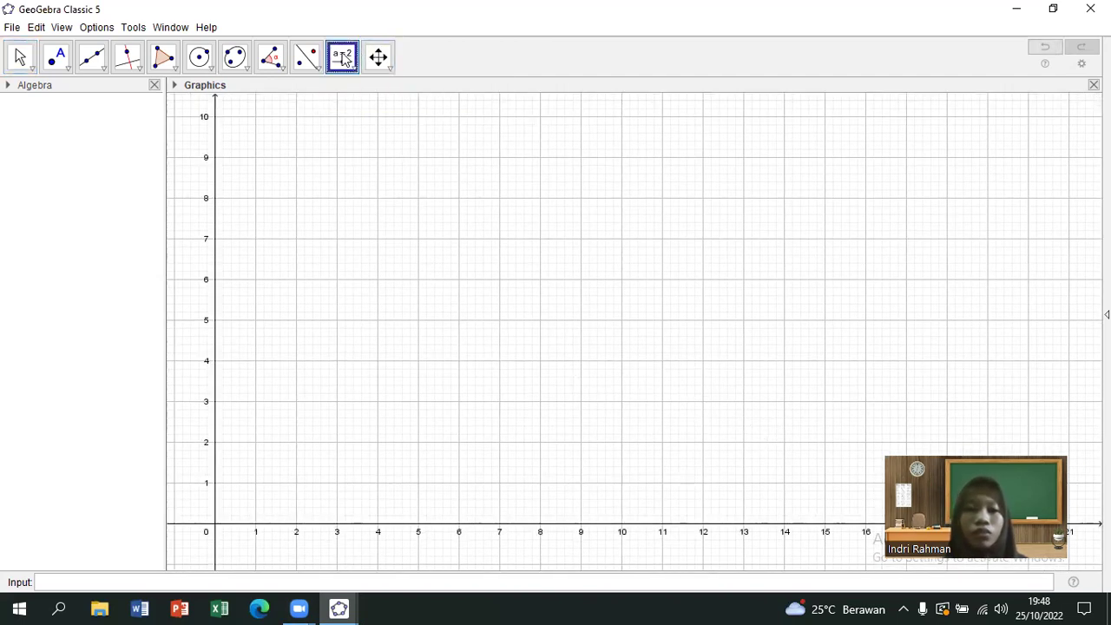
left_click(344, 58)
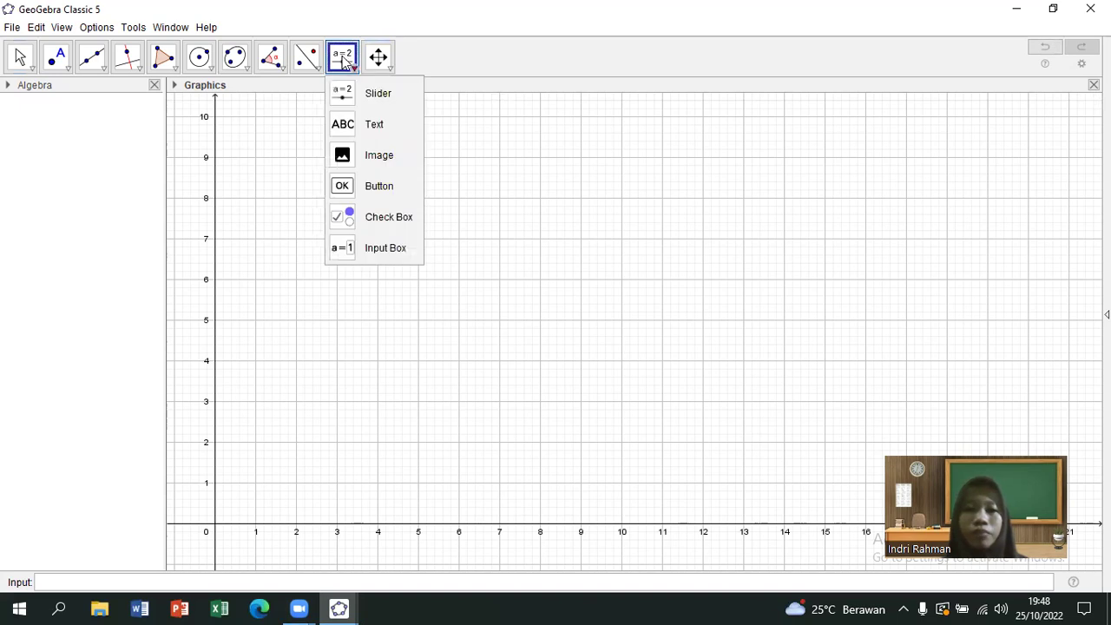
left_click(362, 128)
left_click(398, 140)
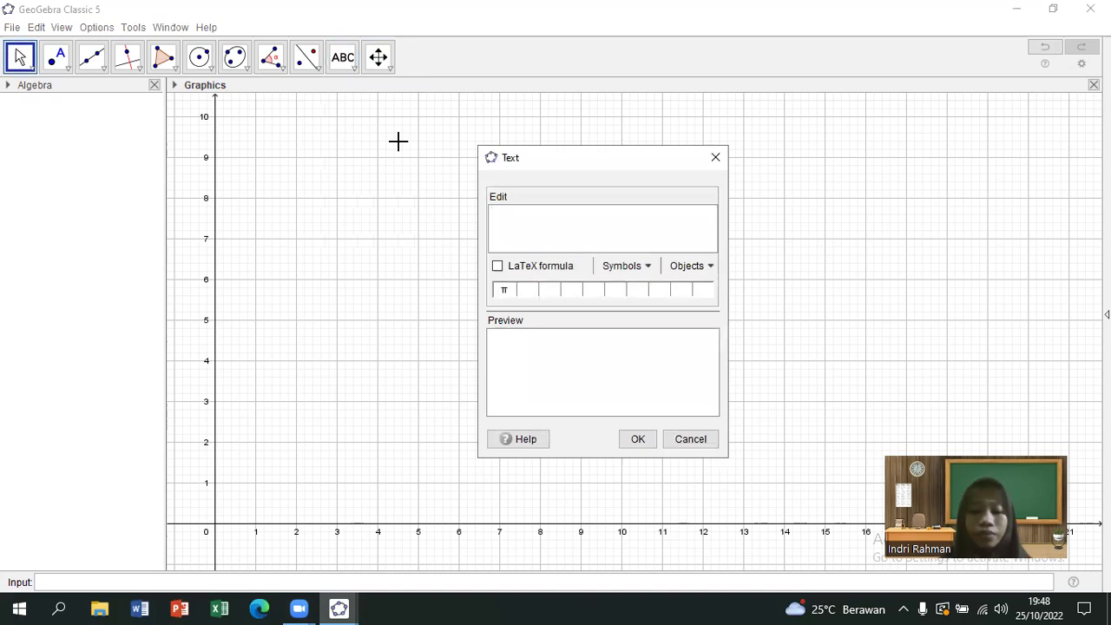
type("Memb")
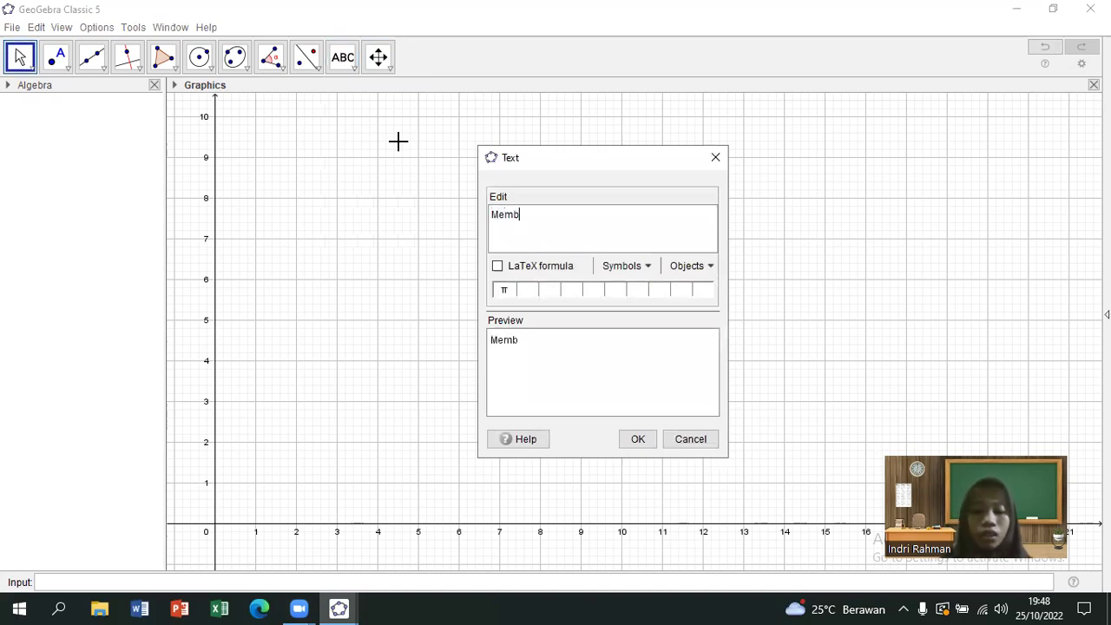
type("uktikan ")
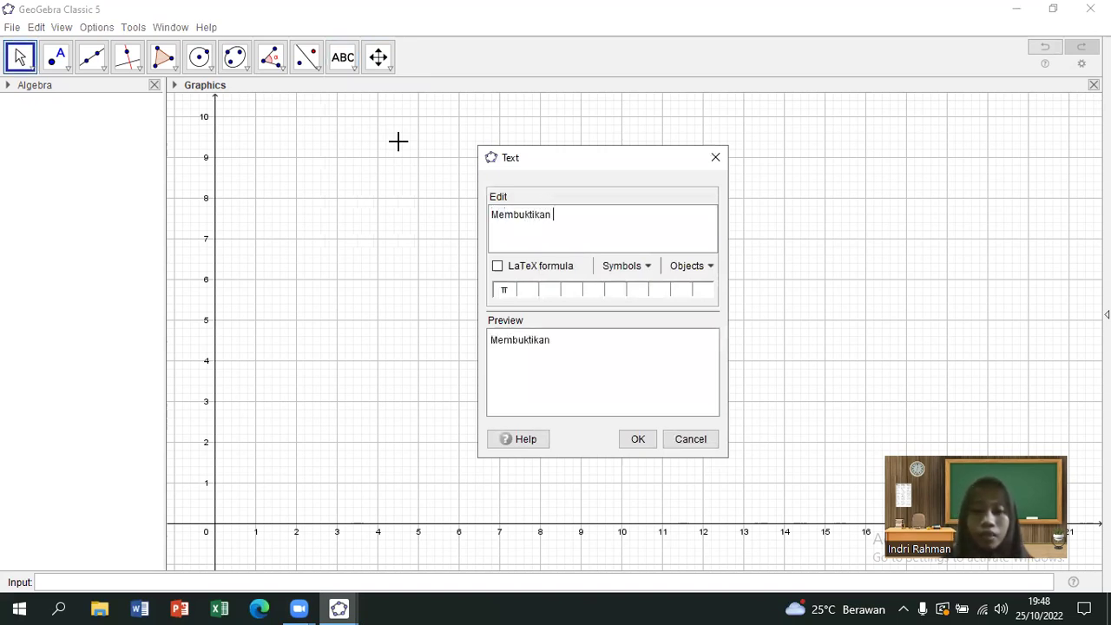
type("jumlah s")
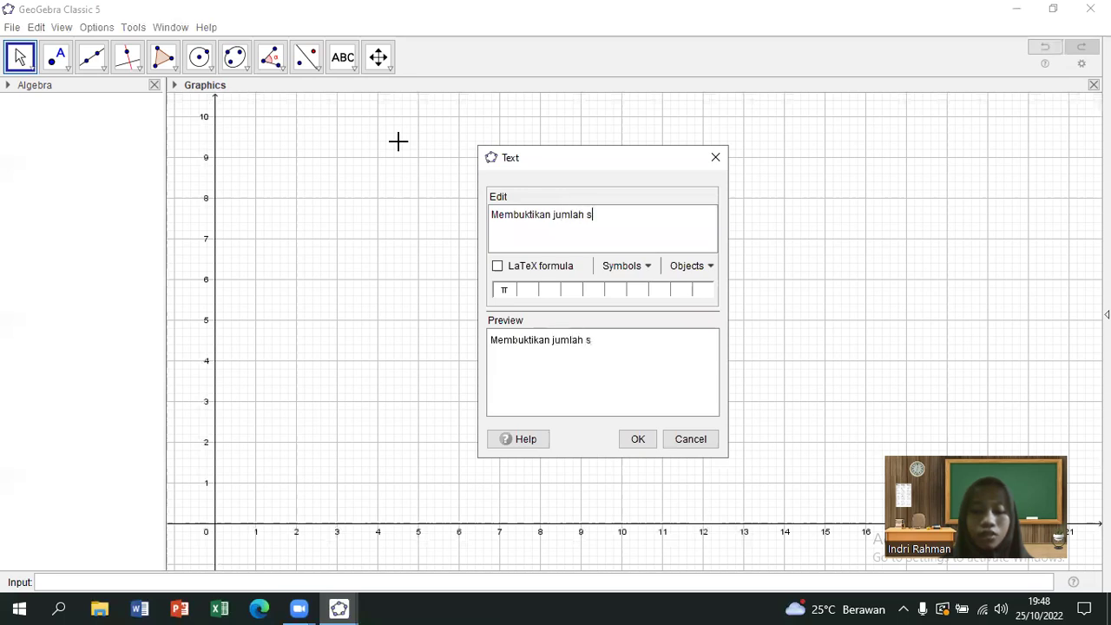
type("udut-sud")
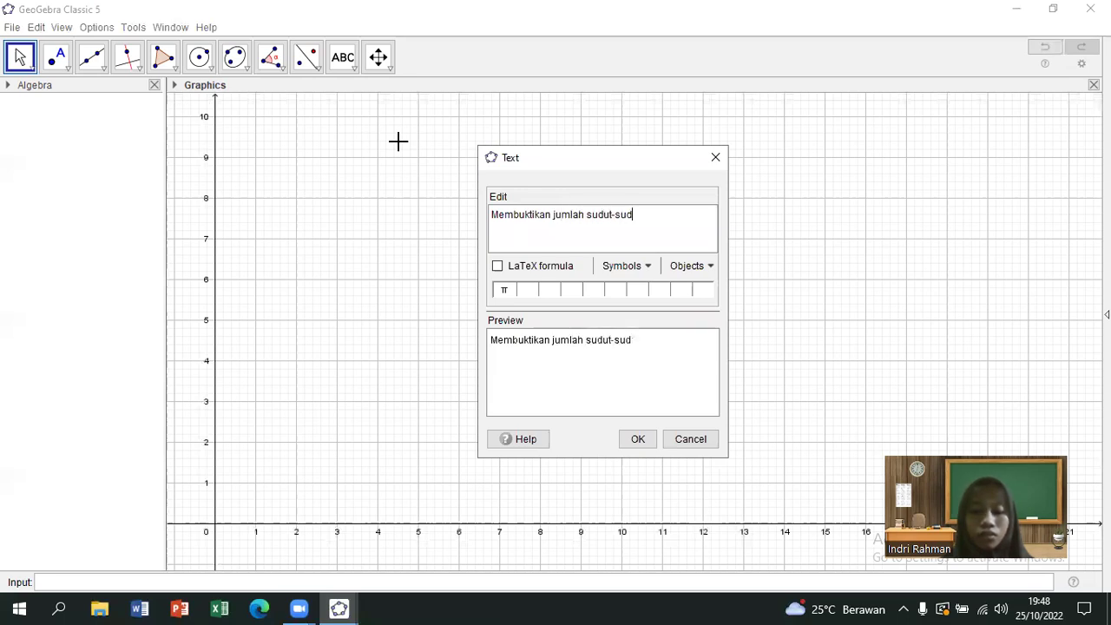
type("ut dalam")
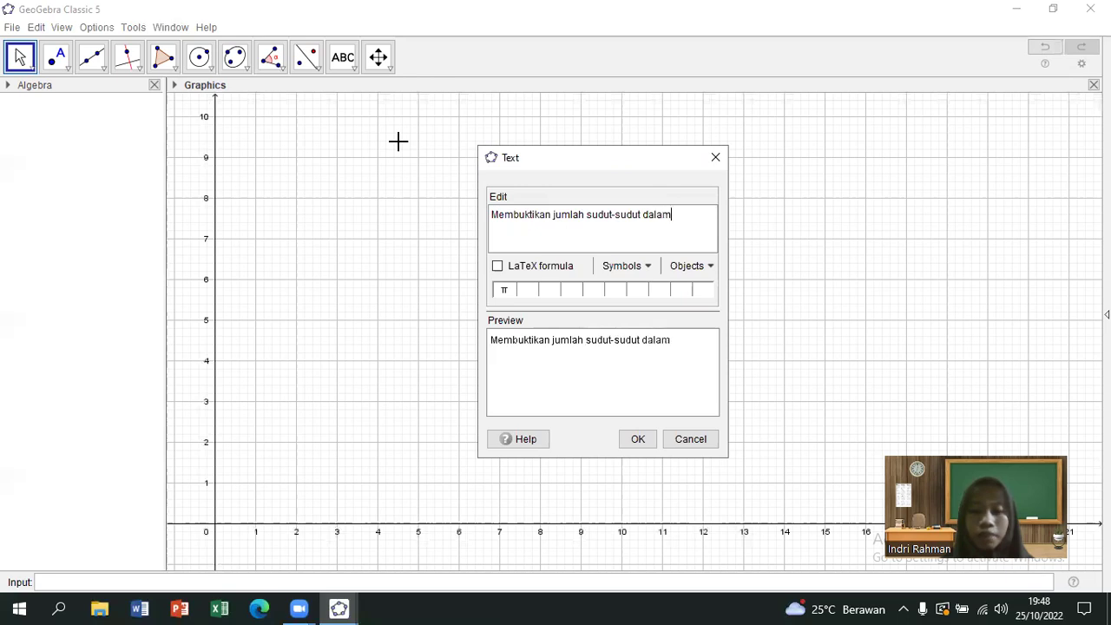
type(" segiti")
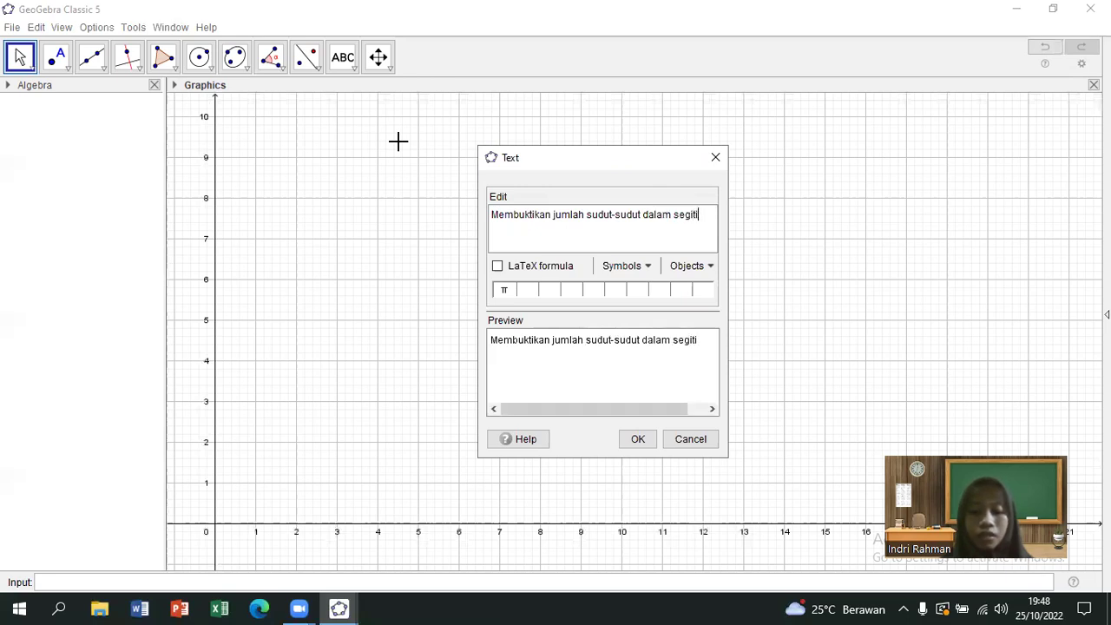
type("ga adalah")
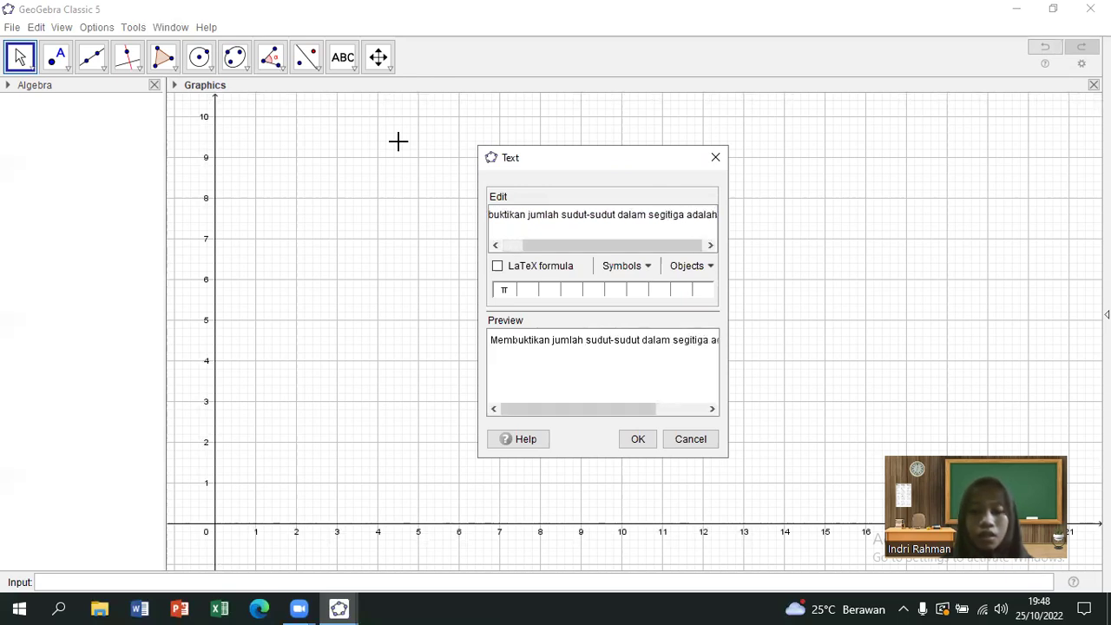
type(" 180")
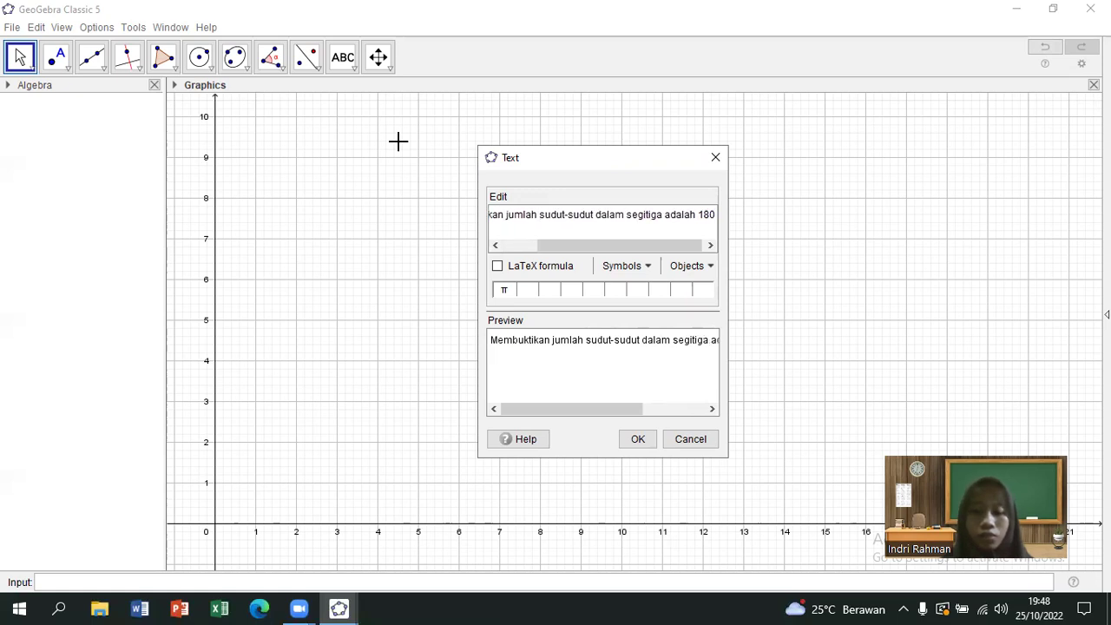
type(" derajat")
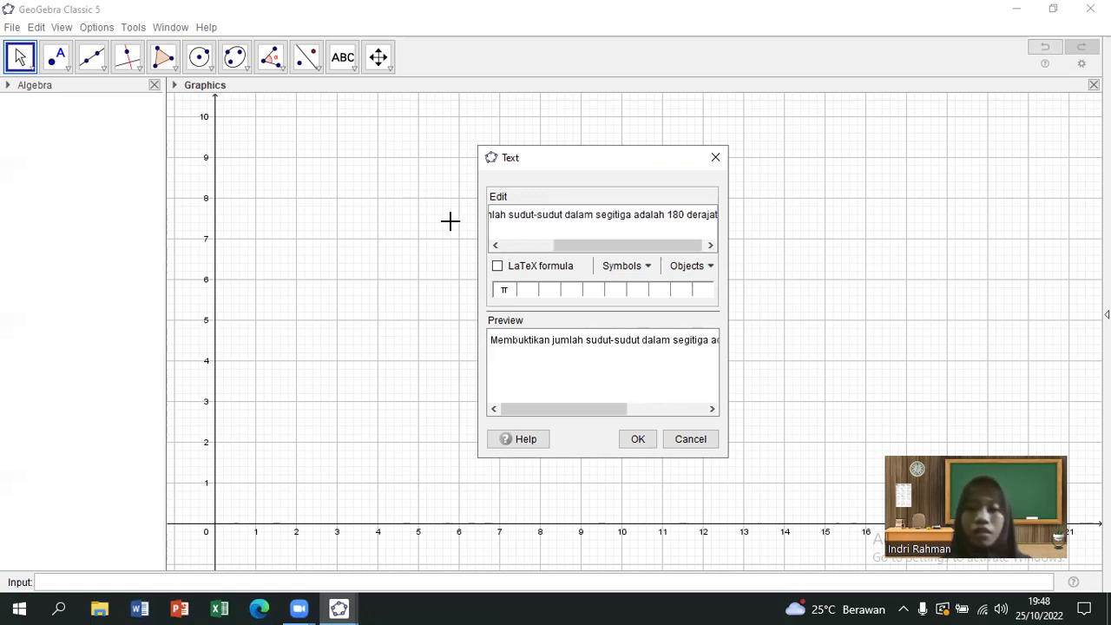
left_click(637, 440)
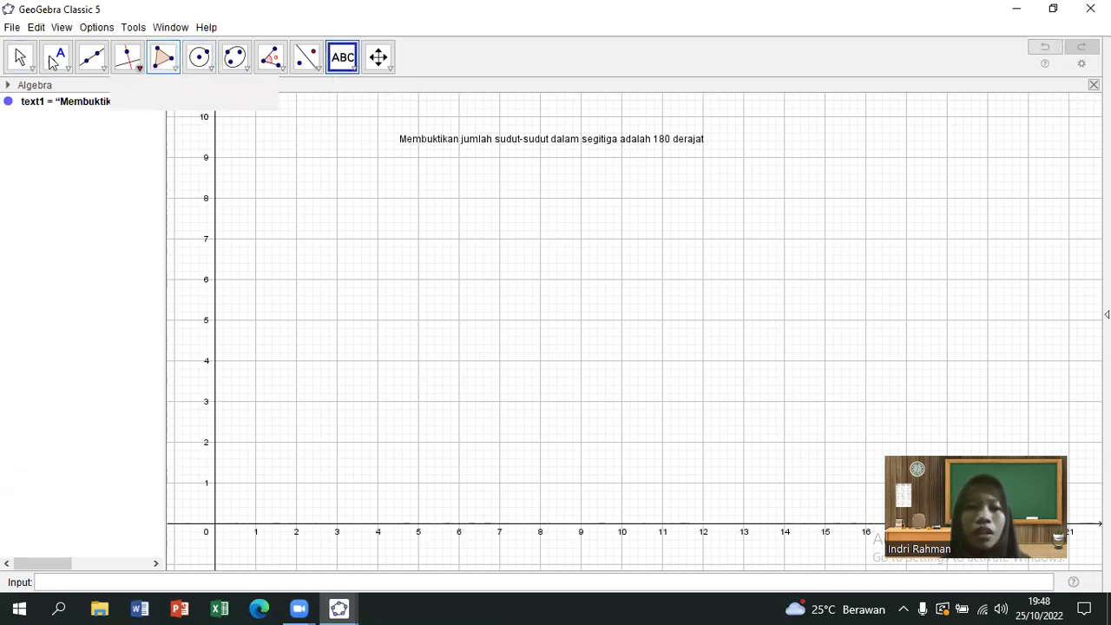
left_click(33, 50)
left_click_drag(506, 144, 459, 146)
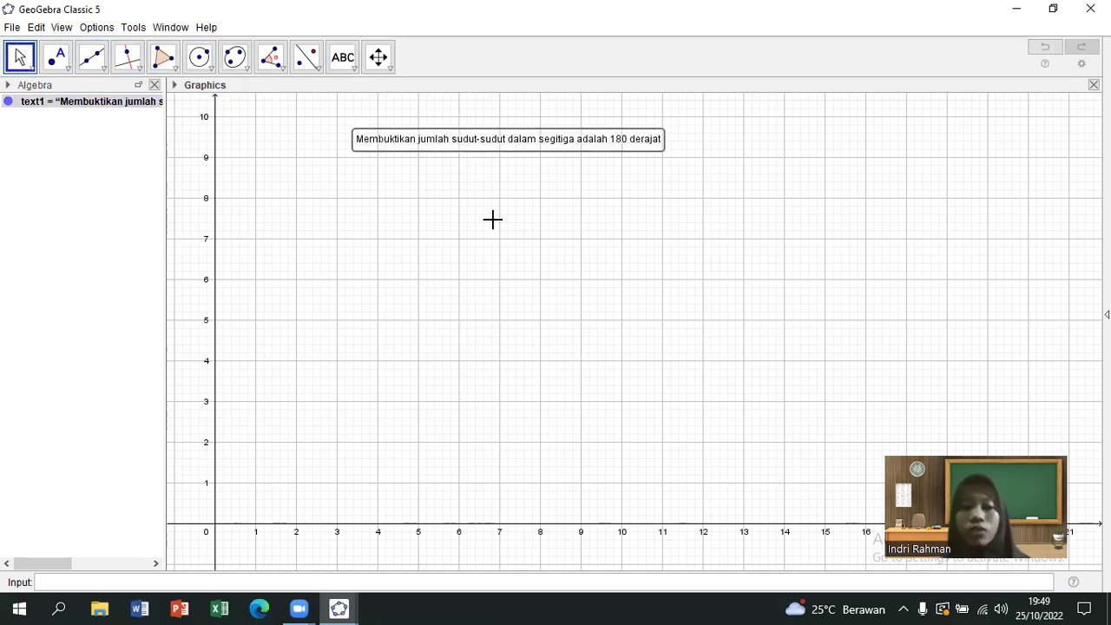
Draw a triangle polygon below the title text with vertices at about (7.76, 8.08), (8.78, 4.26) and (5, 4)
left_click(163, 57)
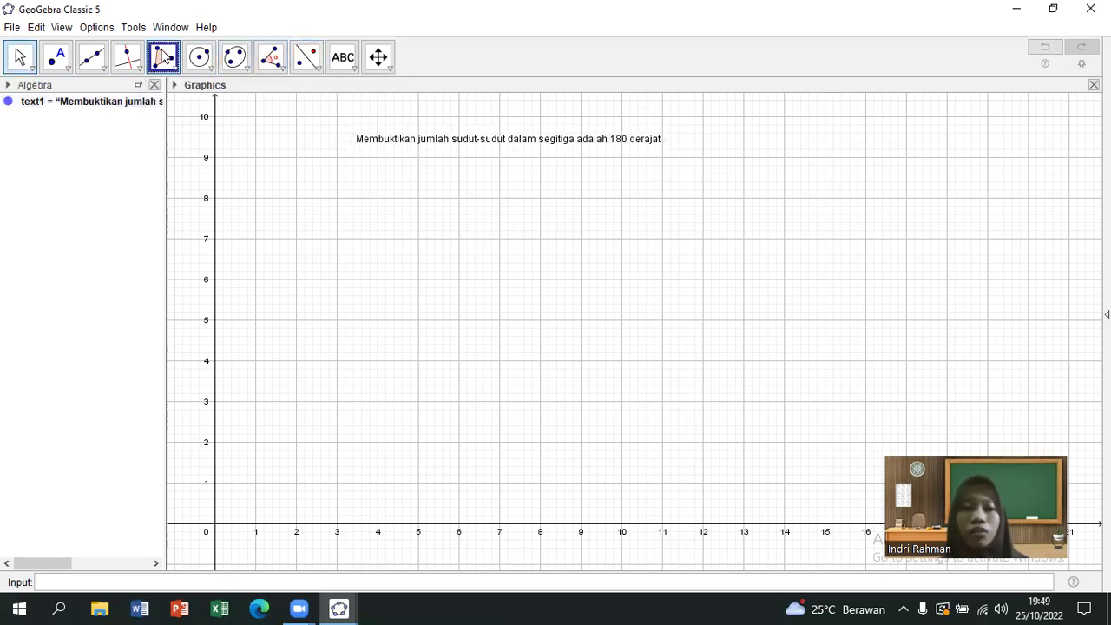
left_click(531, 194)
left_click(571, 349)
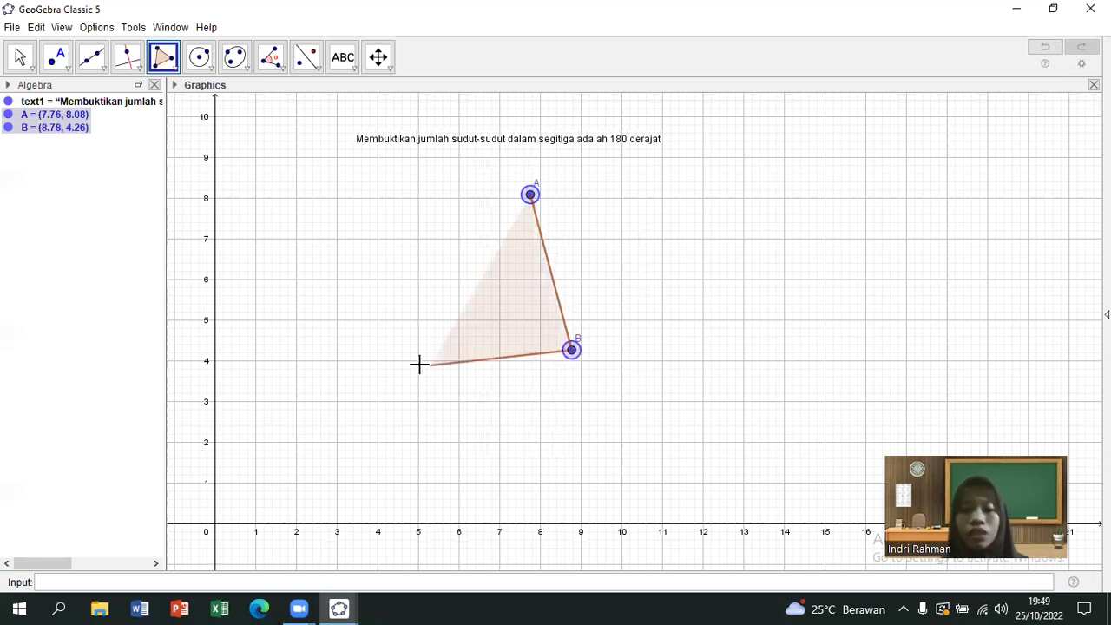
left_click(419, 362)
left_click(529, 194)
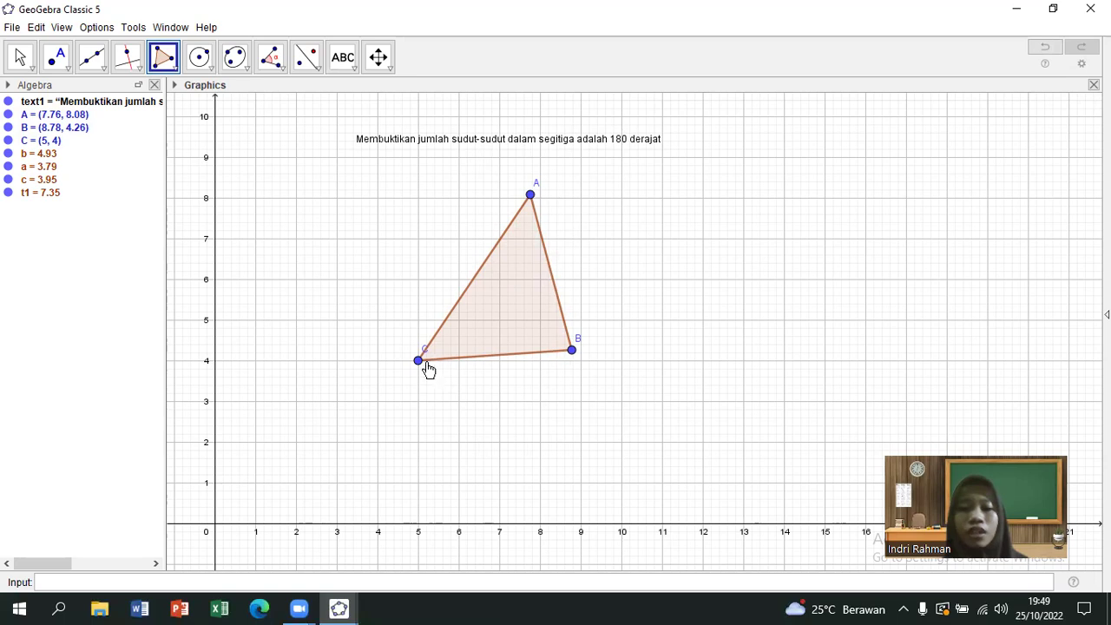
Mark all three interior angles of the triangle and move their labels outside the shape, next to their vertices
left_click(272, 59)
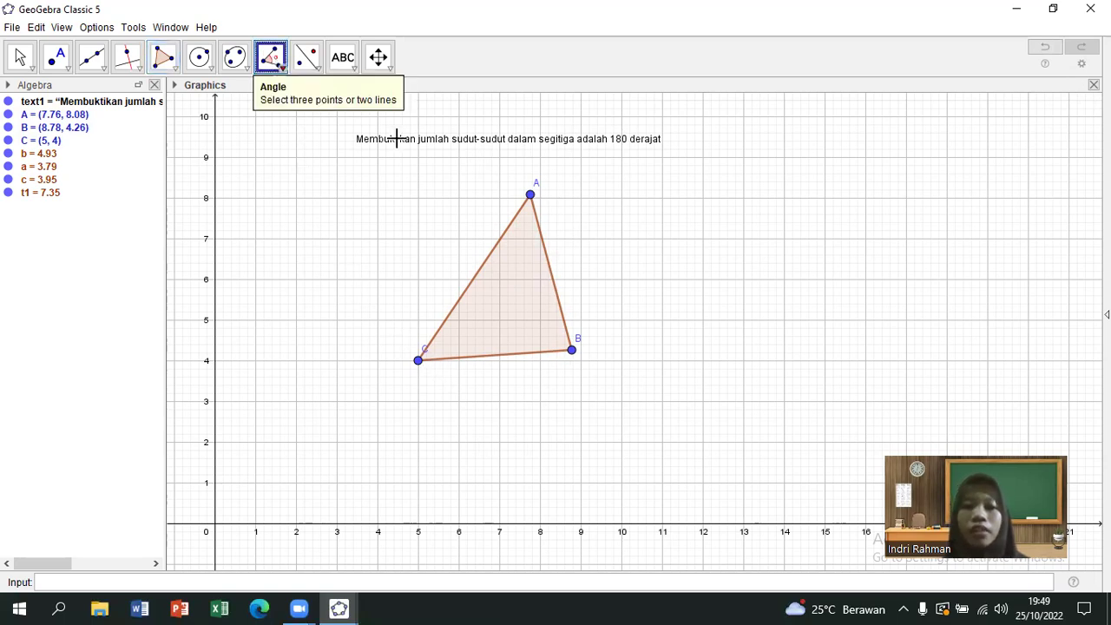
left_click(518, 297)
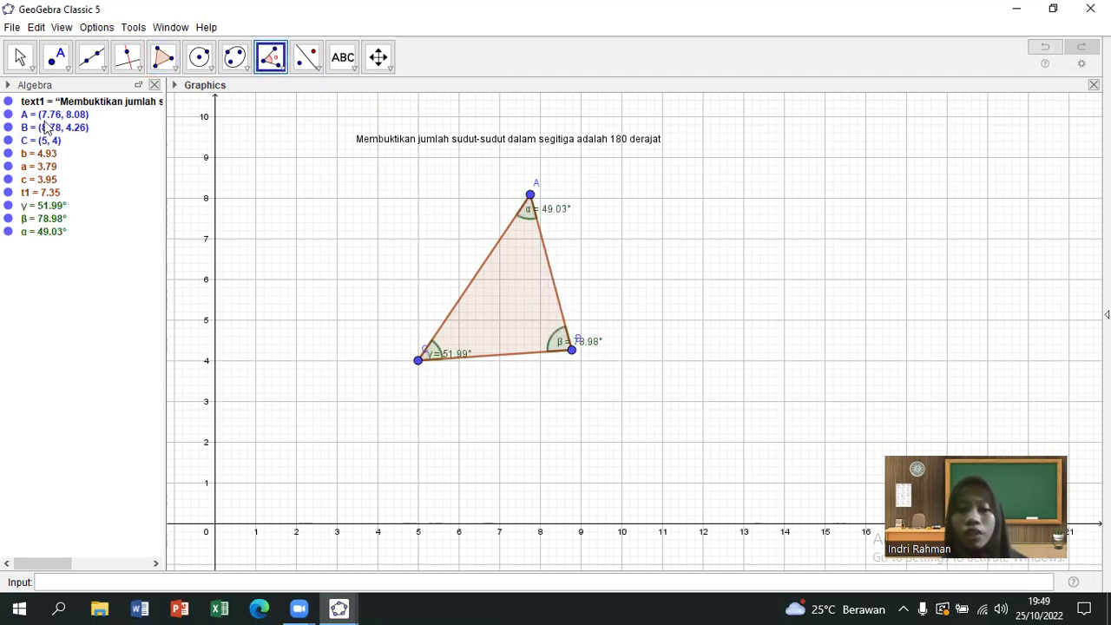
left_click(20, 58)
left_click_drag(536, 218, 554, 211)
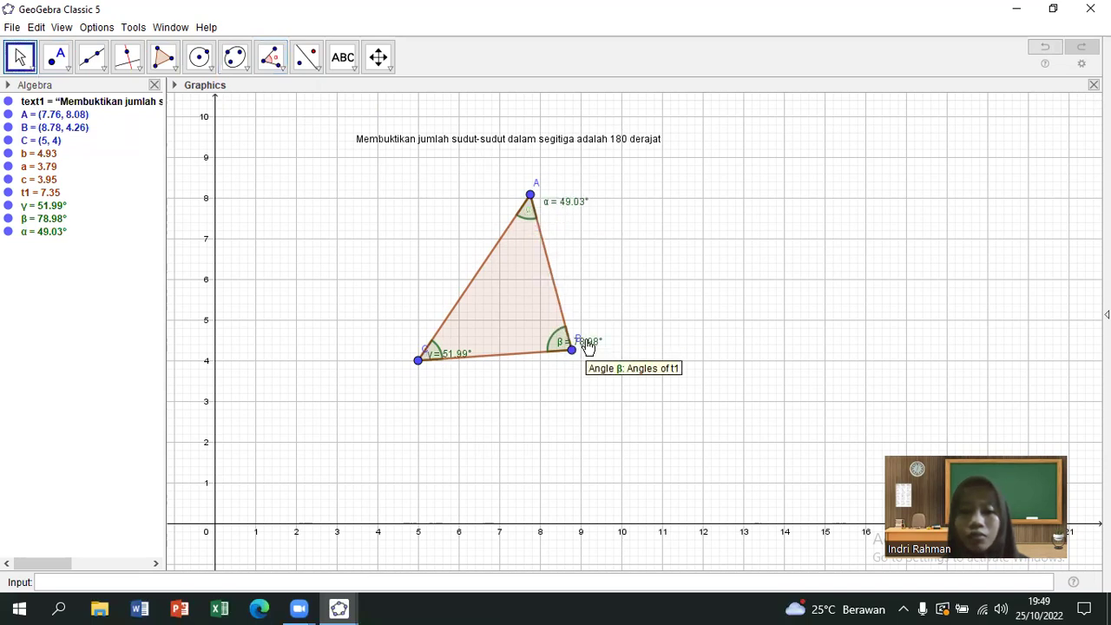
left_click_drag(590, 350, 591, 371)
left_click_drag(458, 355, 445, 373)
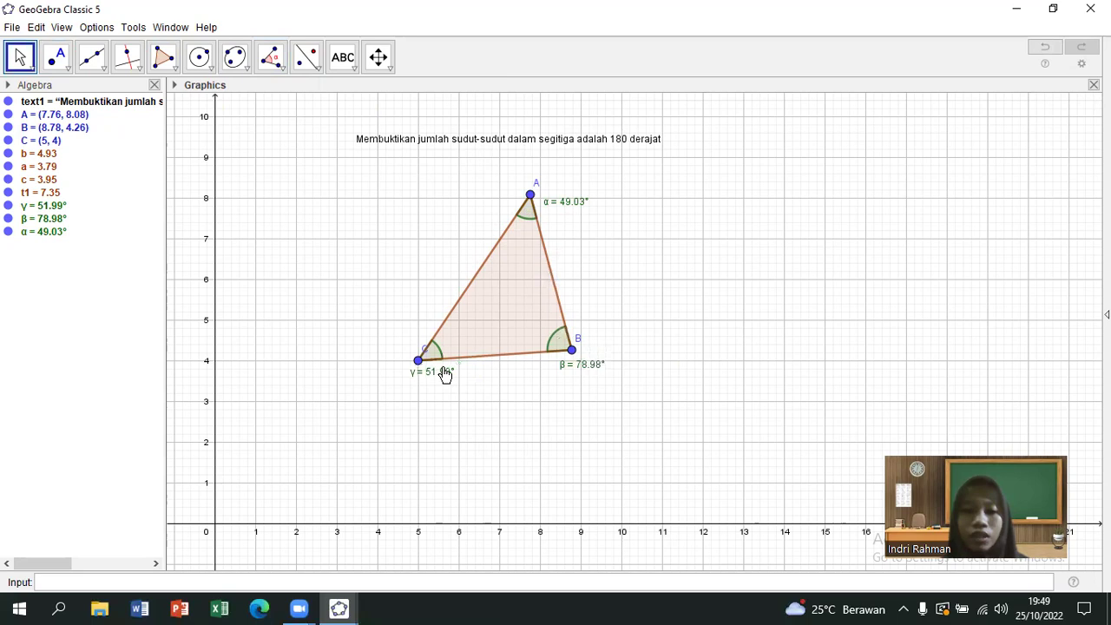
Calculate the sum of the triangle's angles by entering 49.03+78.98+51.99, and select the resulting number
left_click(126, 587)
type("49")
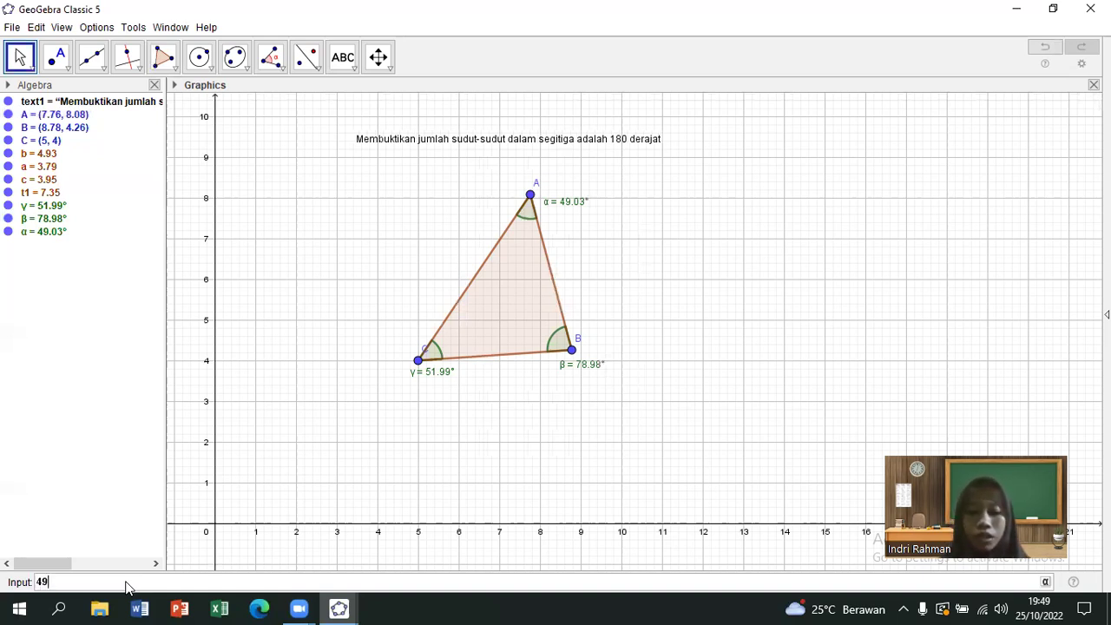
type(".03")
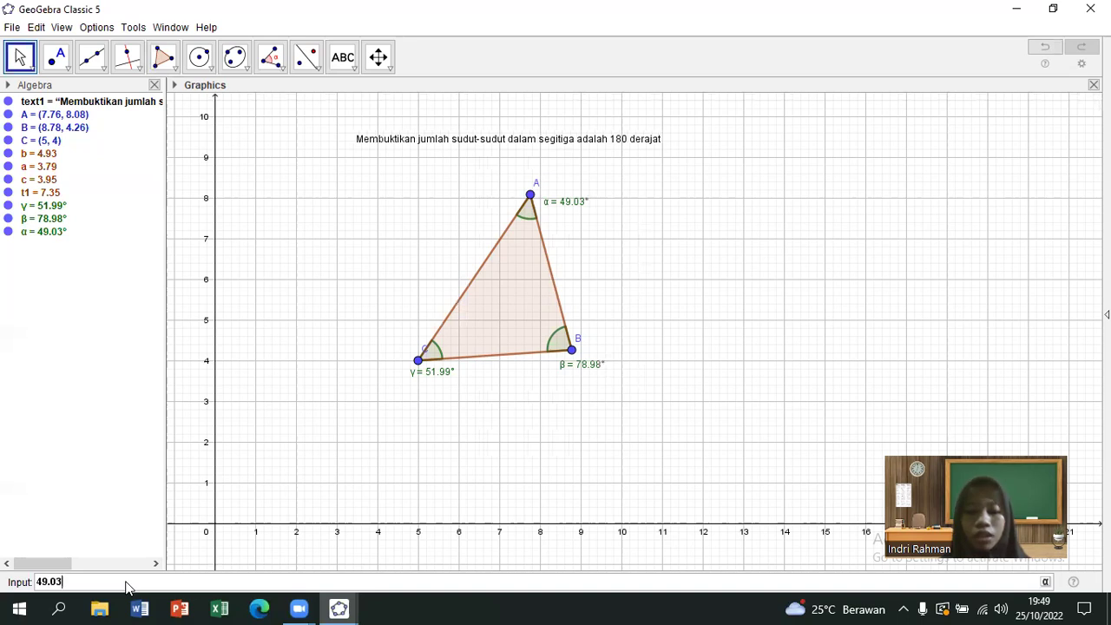
type("+78.98+51")
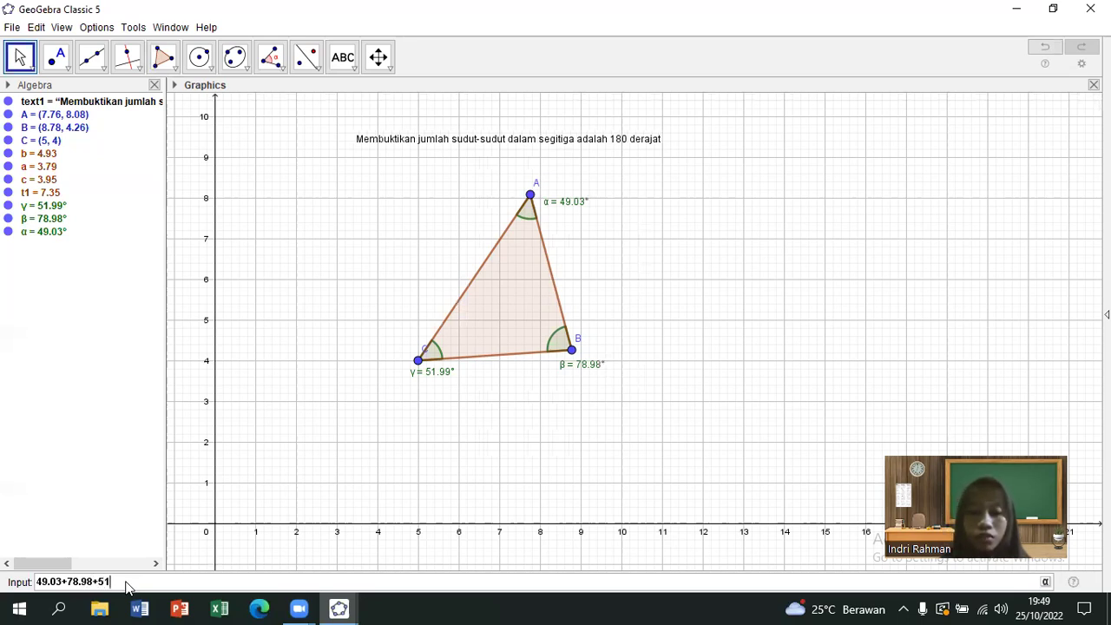
type(".99")
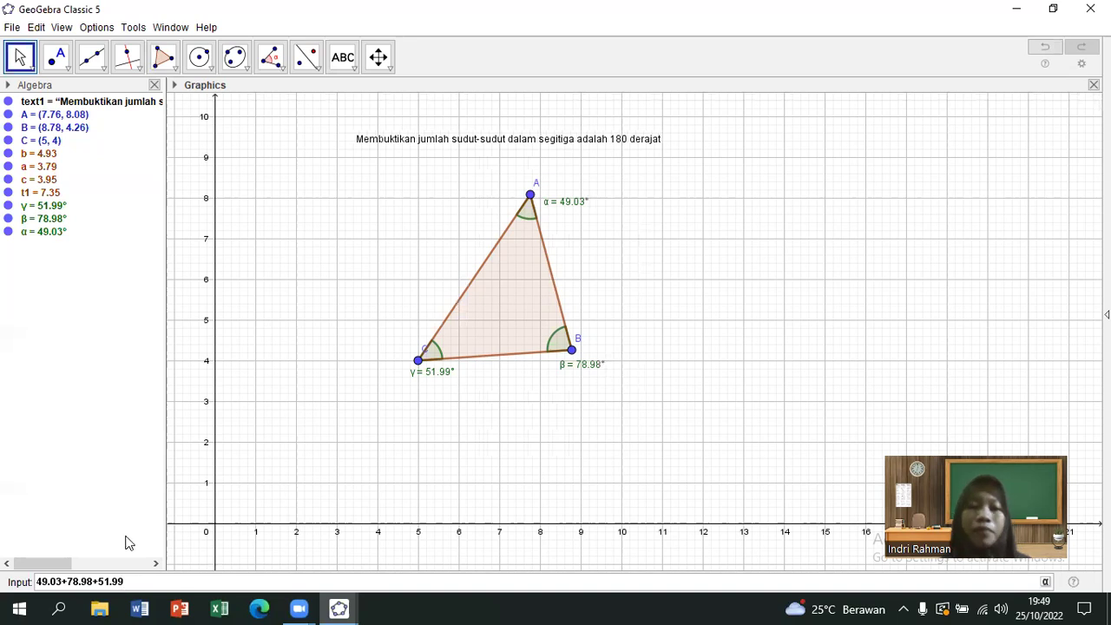
key("Return")
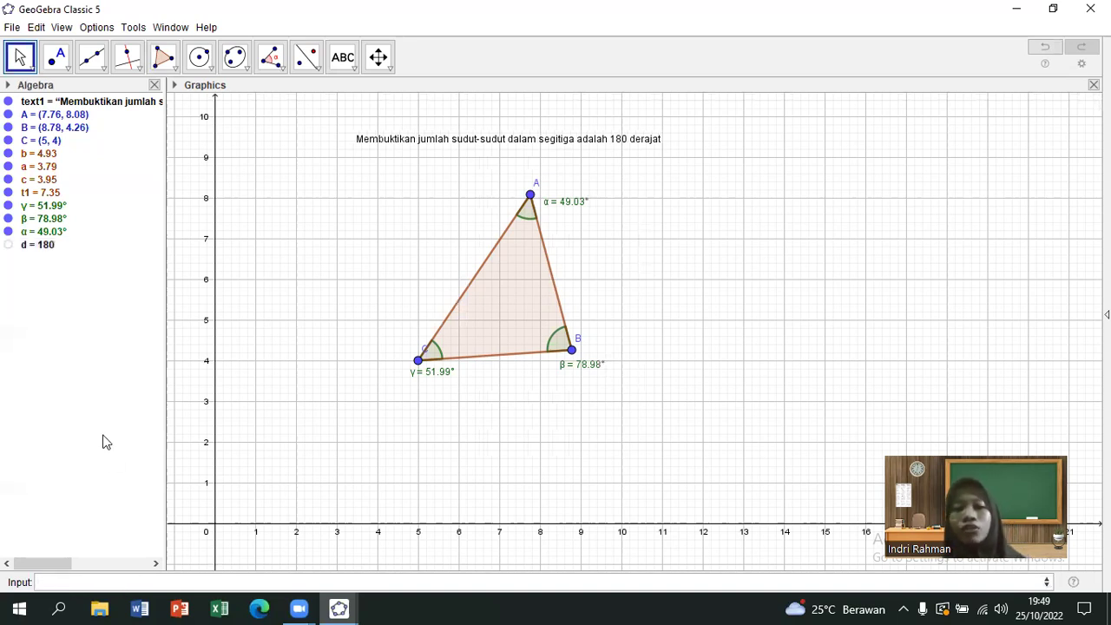
left_click(43, 246)
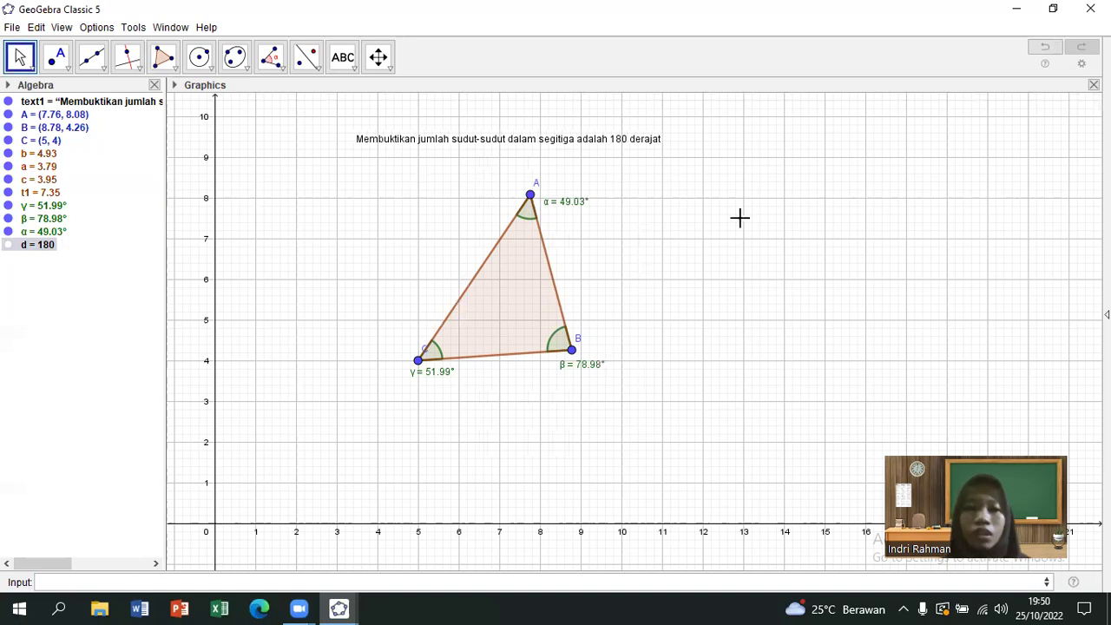
Duplicate the triangle's title text and place the copy at the same height in the empty area to its right
left_click_drag(852, 266, 790, 292)
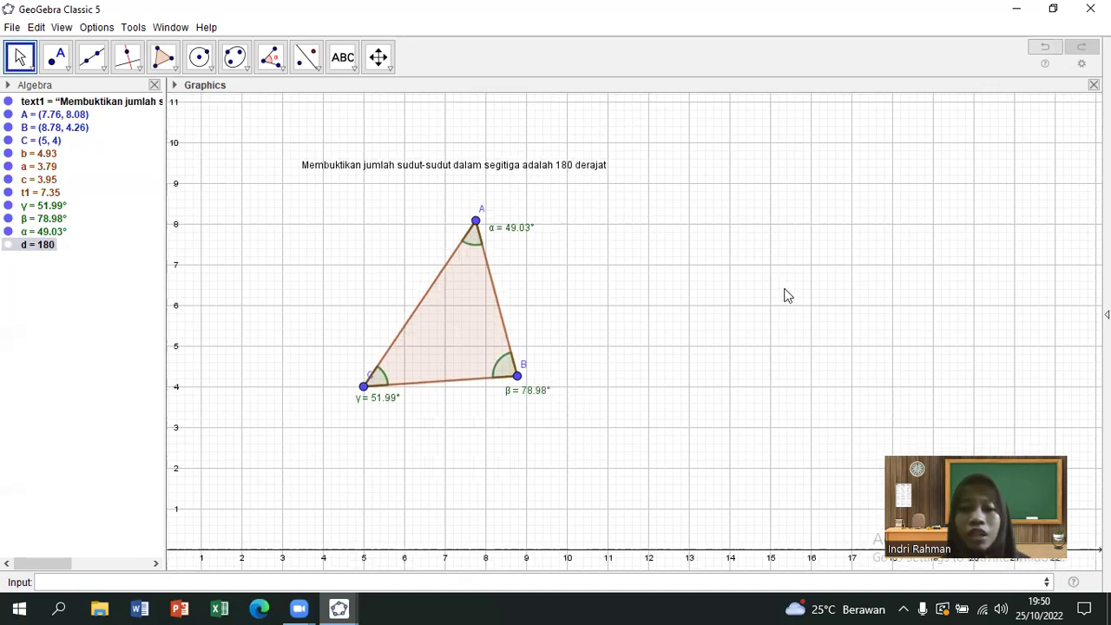
left_click(583, 171)
key("ctrl+v")
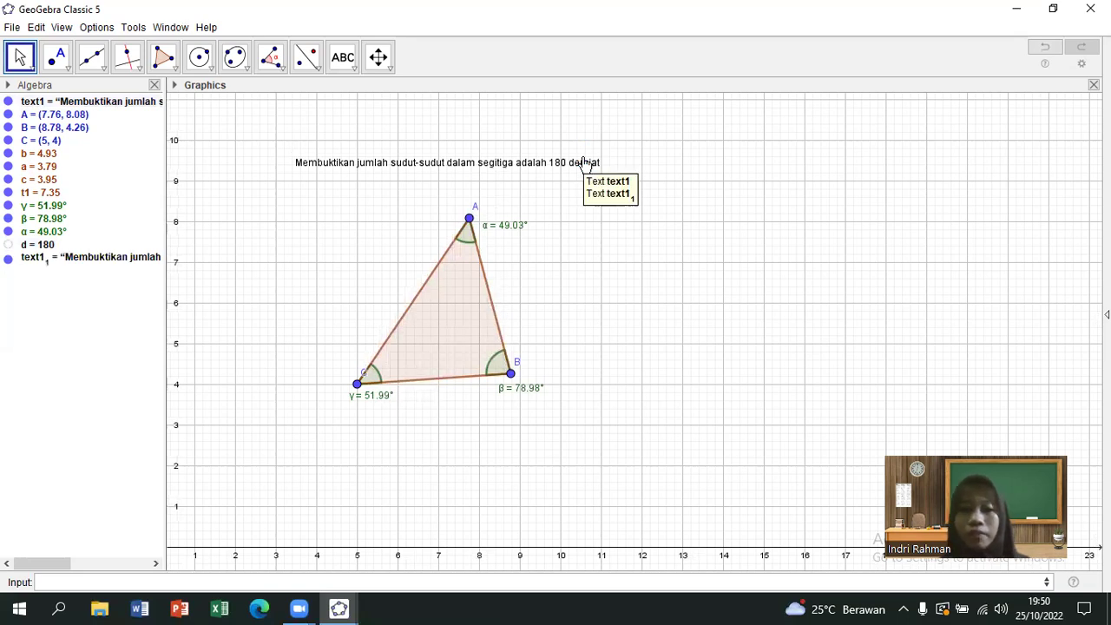
left_click(974, 168)
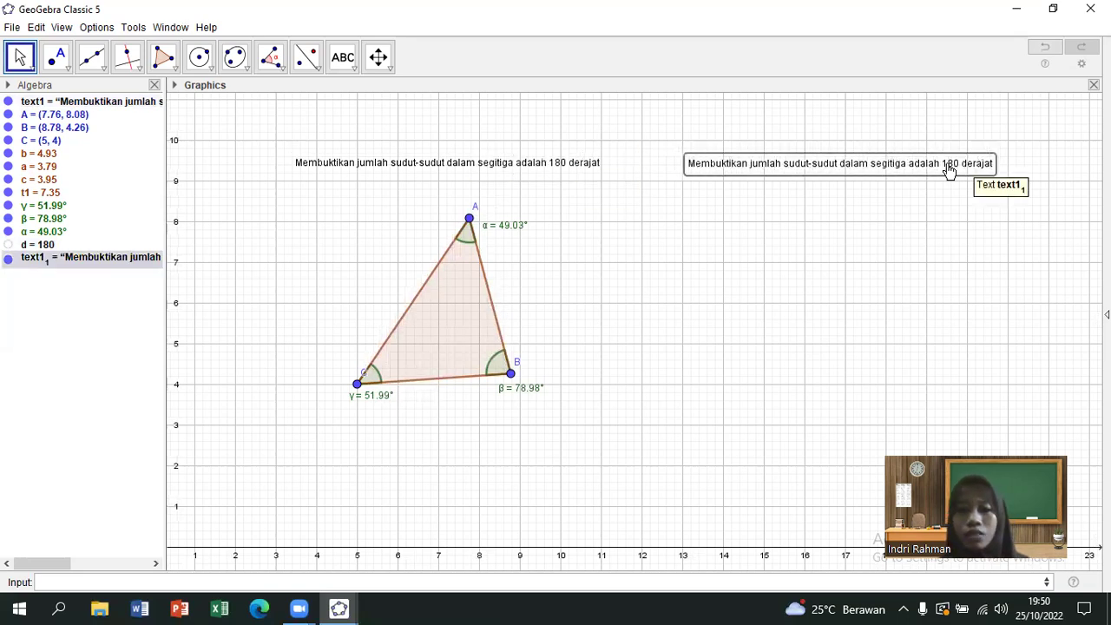
Change the copied text to "Membuktikan jumlah sudut-sudut dalam segiempat adalah 360 derajat"
double_click(923, 169)
left_click(704, 216)
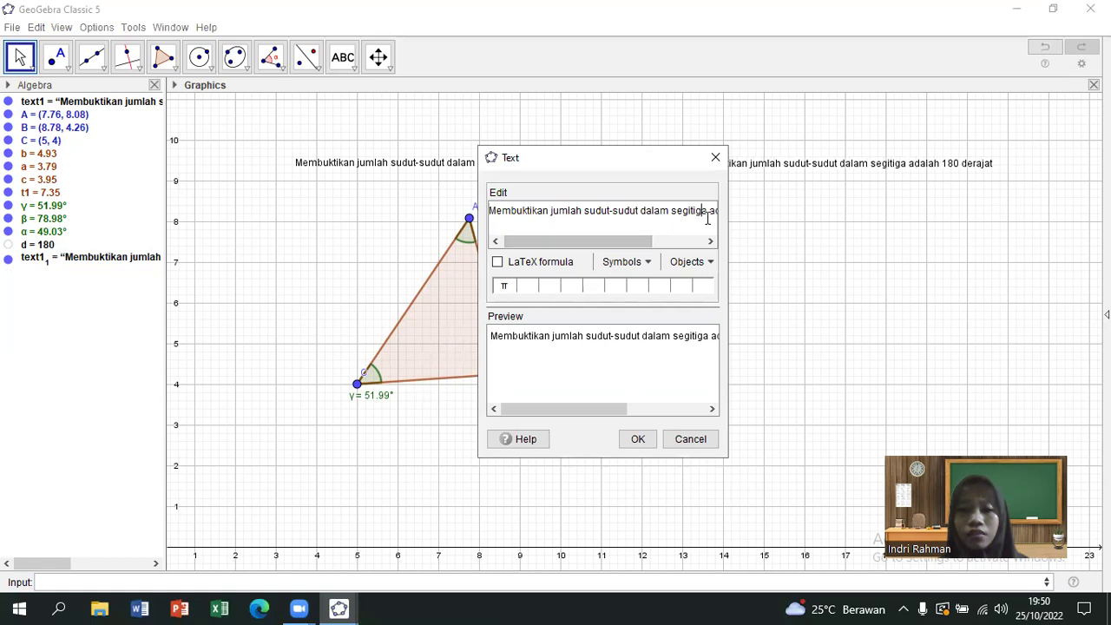
key("BackSpace")
key("BackSpace")
key("BackSpace")
key("BackSpace")
type("empat")
key("Right")
key("Right")
key("Right")
key("Right")
key("Right")
key("Right")
key("Right")
key("Right")
key("Right")
key("Right")
key("Right")
key("Right")
key("Right")
key("Right")
key("Right")
key("Right")
key("Right")
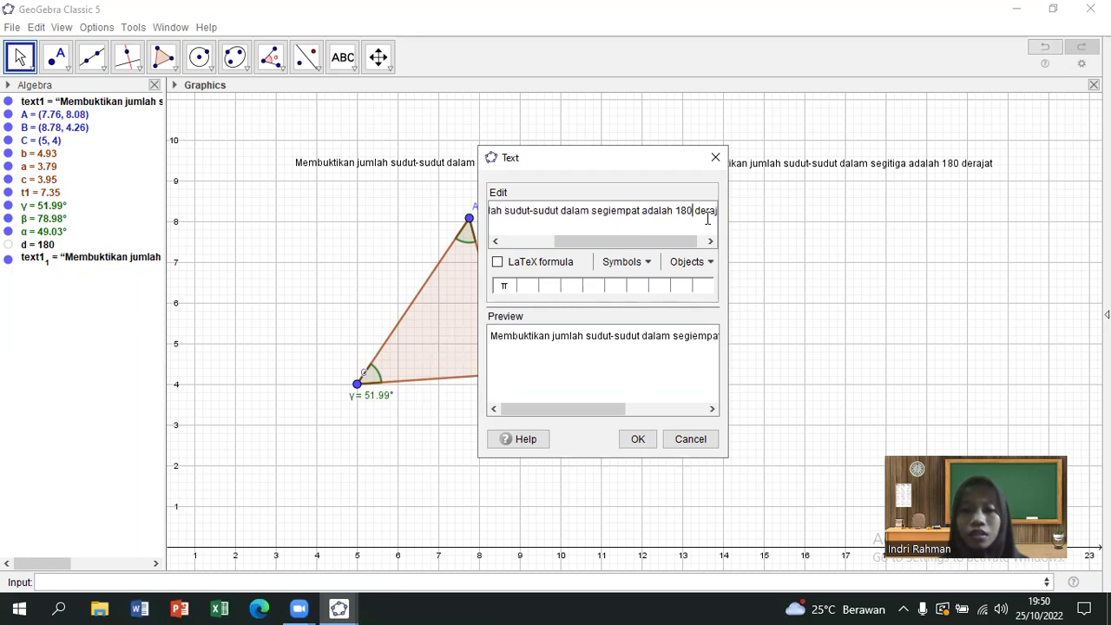
key("Left")
key("Left")
key("Left")
key("Left")
key("Left")
key("Left")
key("BackSpace")
key("BackSpace")
key("BackSpace")
type("36")
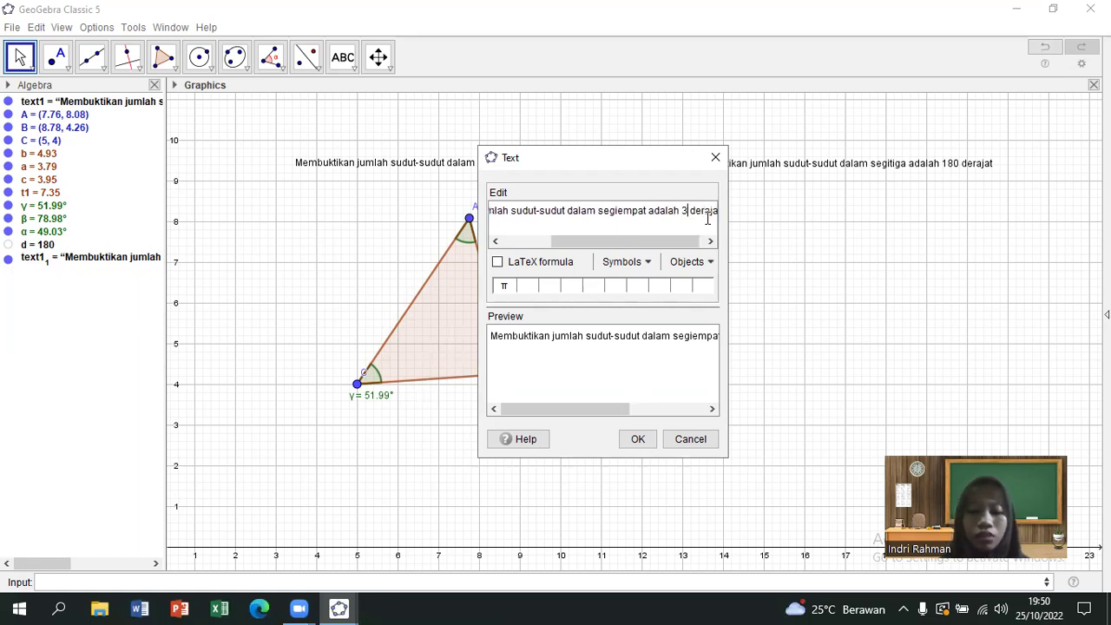
type("0")
left_click(650, 433)
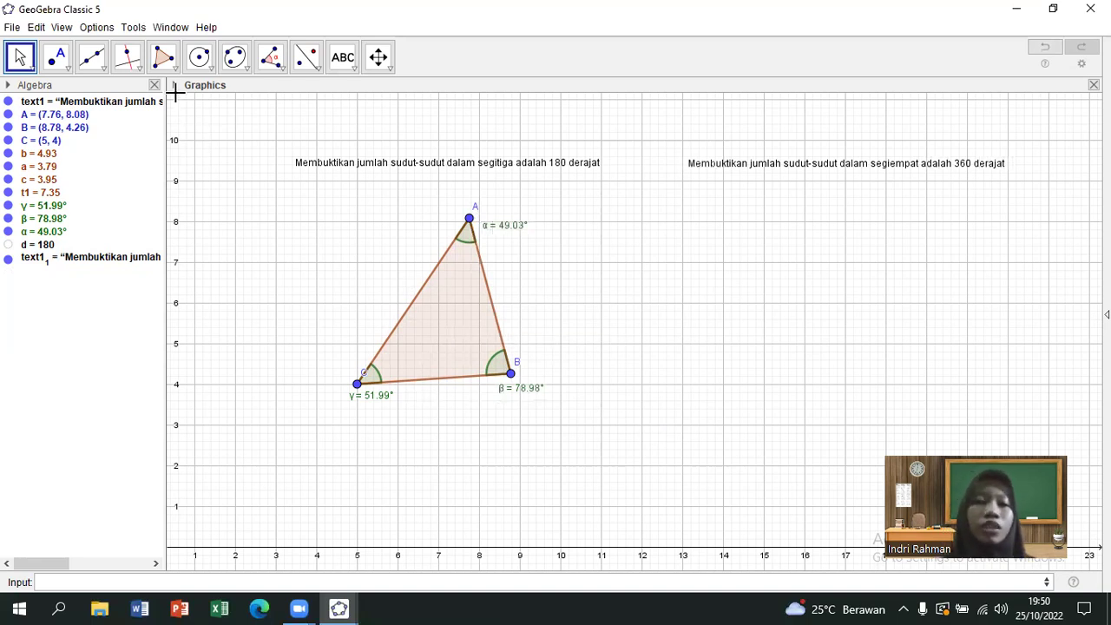
Draw a quadrilateral below the segiempat title with vertices at about (19.6, 8.14), (20.46, 3.96), (12.16, 2.96) and (12.52, 7.12)
left_click(165, 68)
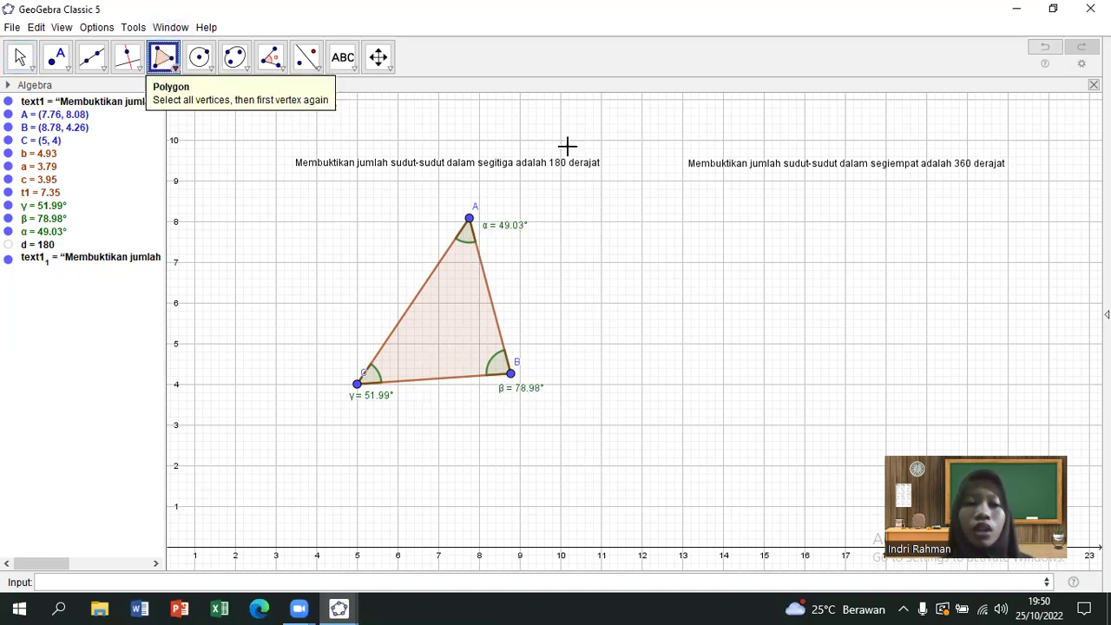
left_click(950, 216)
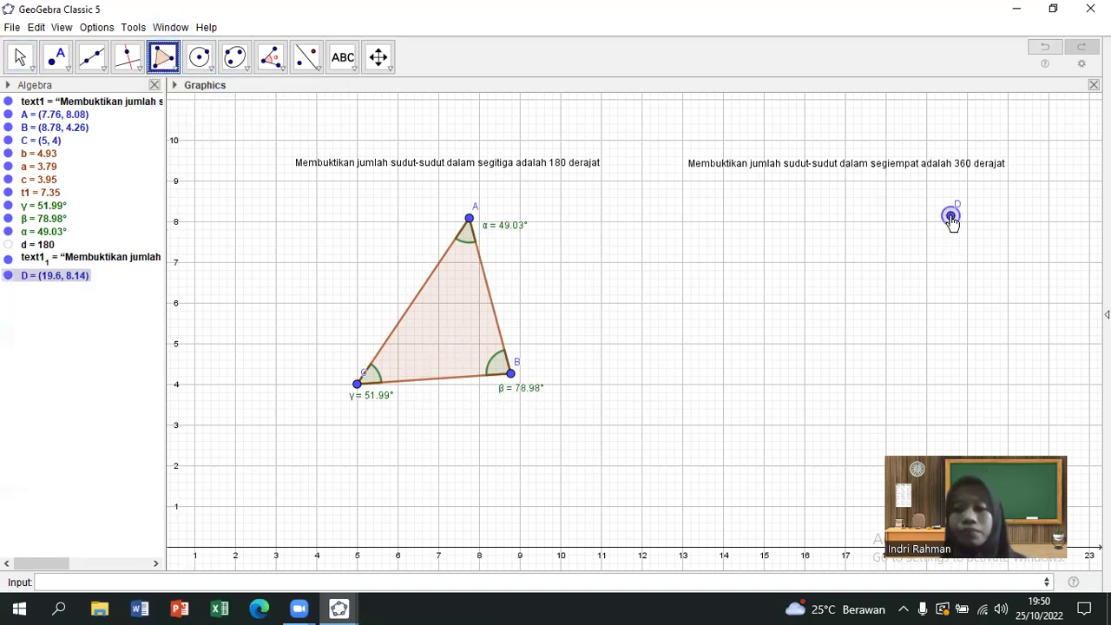
left_click(985, 385)
left_click(648, 425)
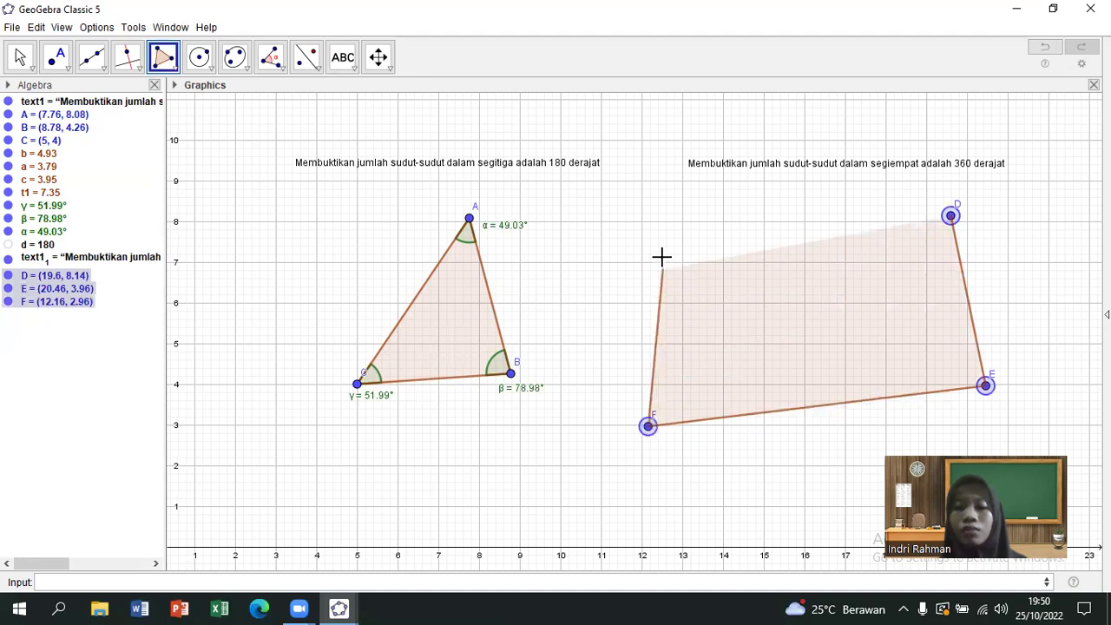
left_click(663, 257)
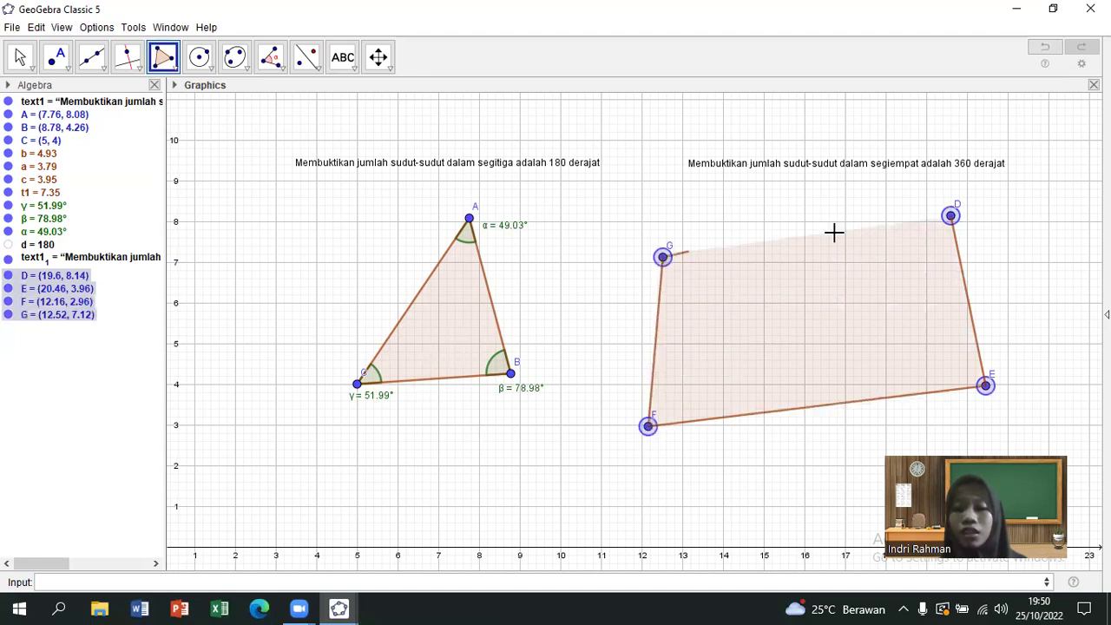
left_click(950, 216)
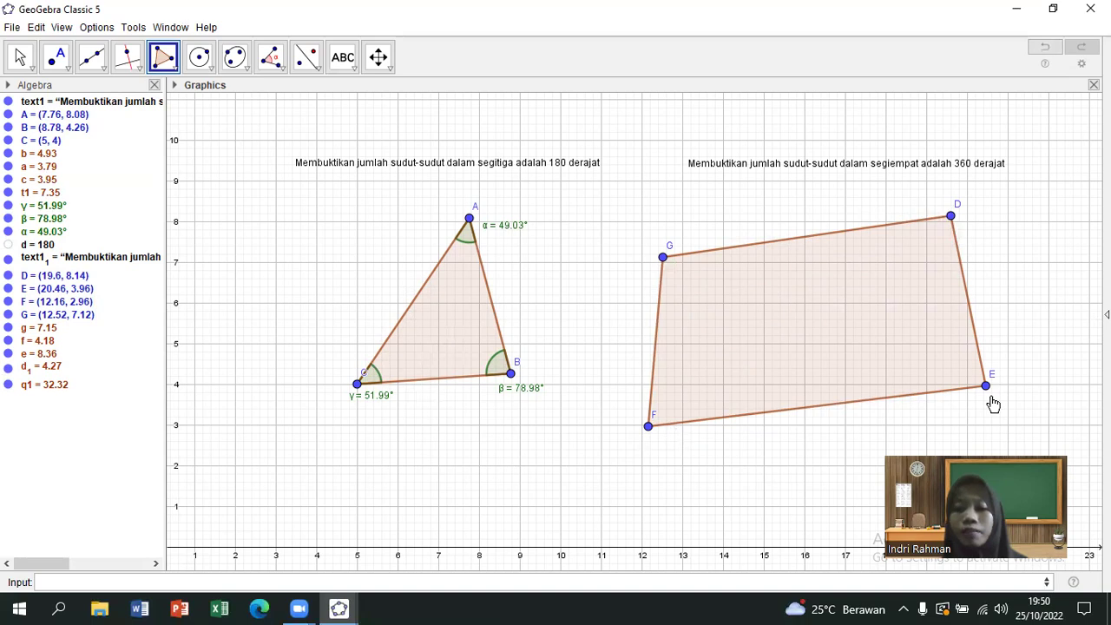
Mark all four interior angles of the quadrilateral and move its upper-left vertex G to about (13.2, 7.38)
left_click(271, 56)
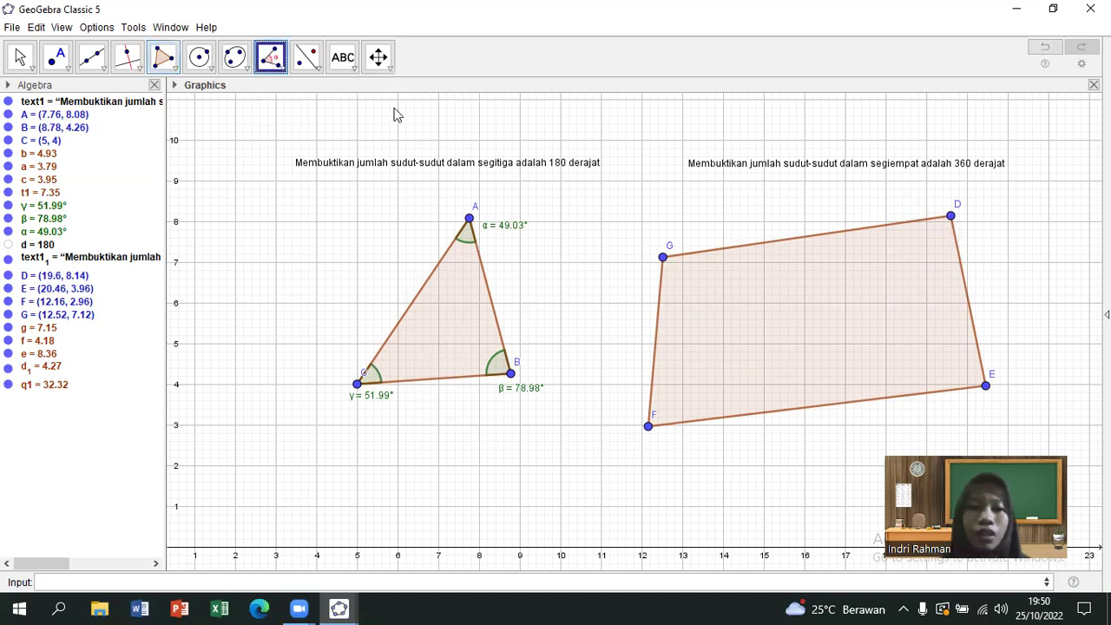
left_click(819, 326)
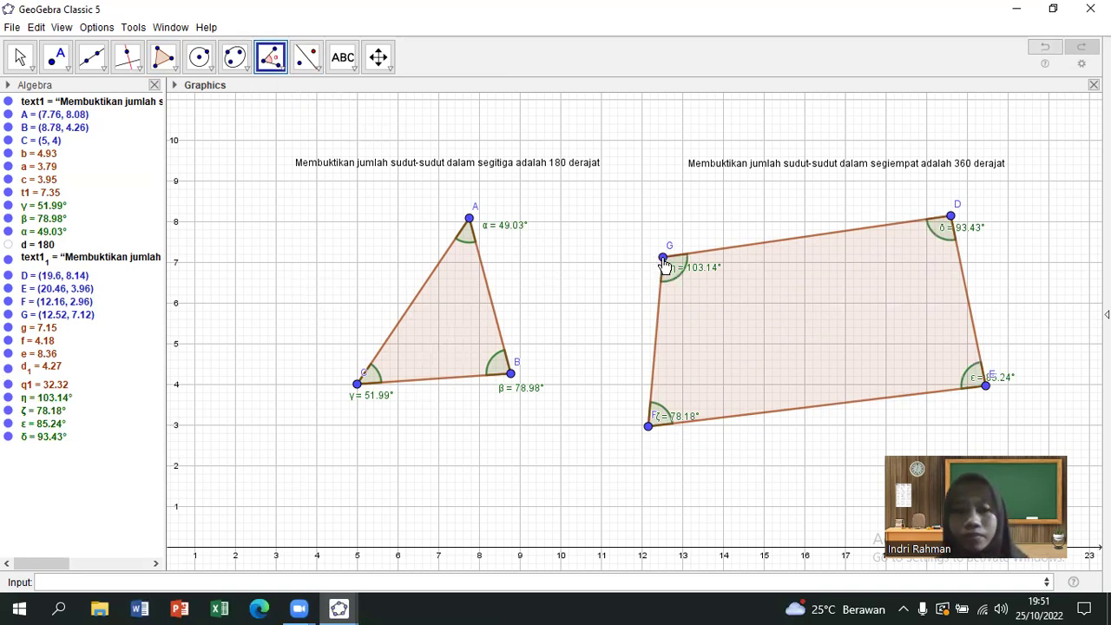
left_click(21, 57)
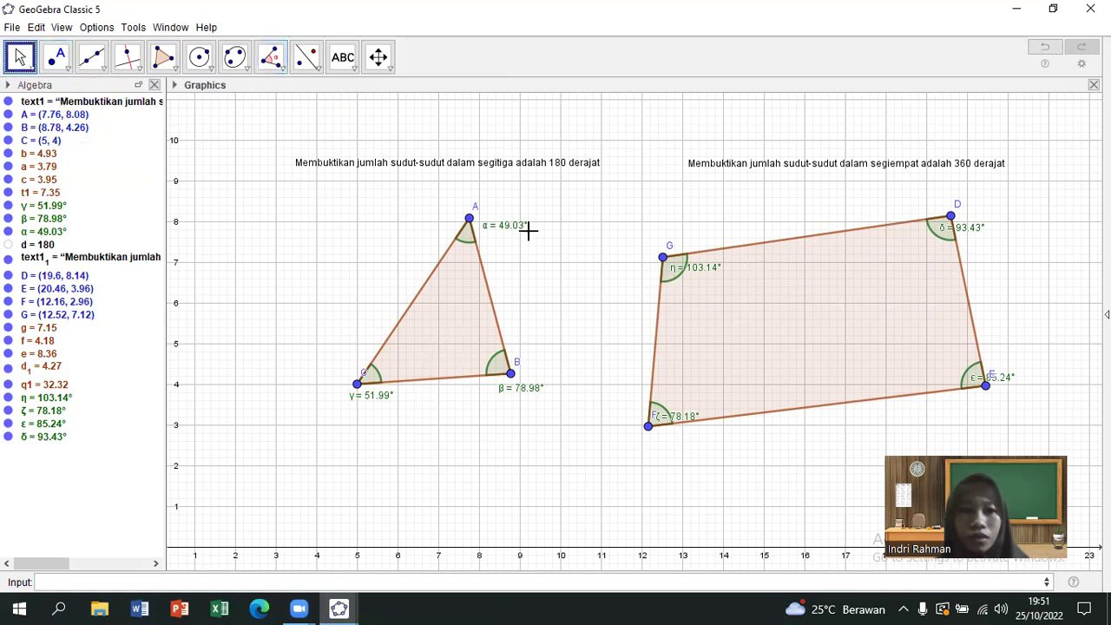
left_click_drag(662, 257, 692, 249)
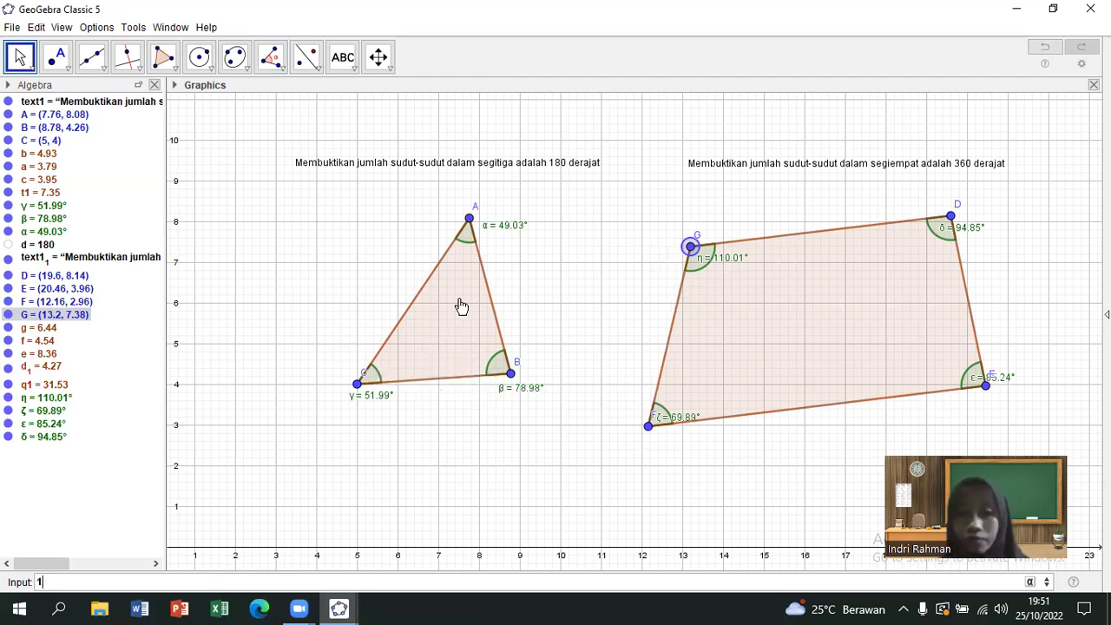
Move the angle labels at vertices F and E below the quadrilateral, and shift vertex F to about (12.7, 2.92)
left_click_drag(673, 419, 654, 445)
key("Return")
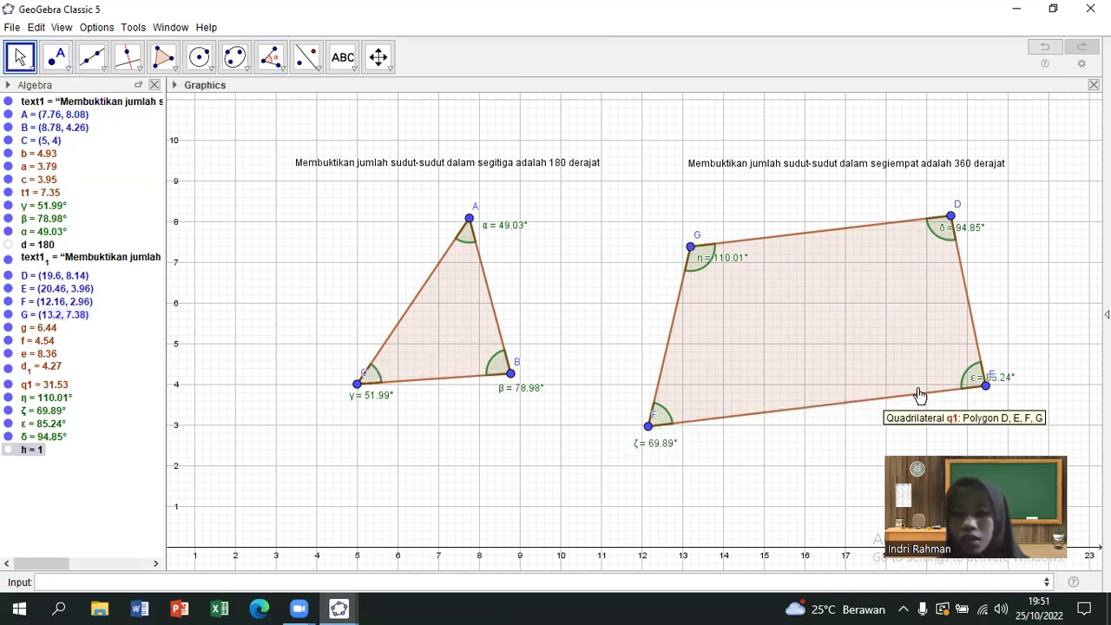
left_click_drag(996, 378, 1000, 395)
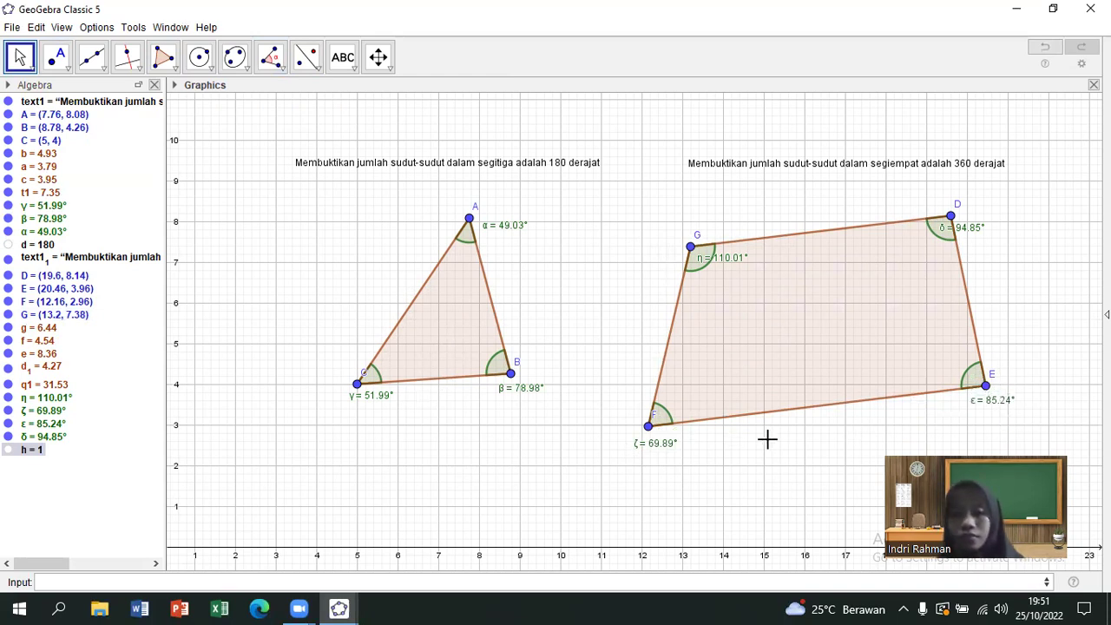
left_click_drag(648, 426, 669, 428)
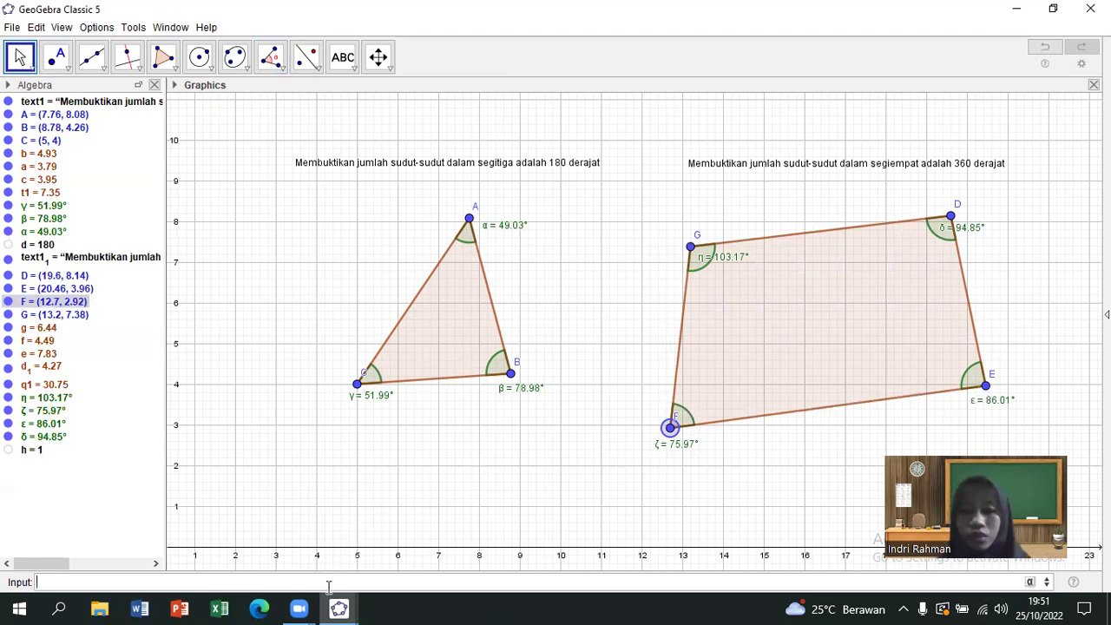
Calculate the sum of the quadrilateral's angles by entering 103.17+94.85+86.01+75.97, and select the resulting number
type("03")
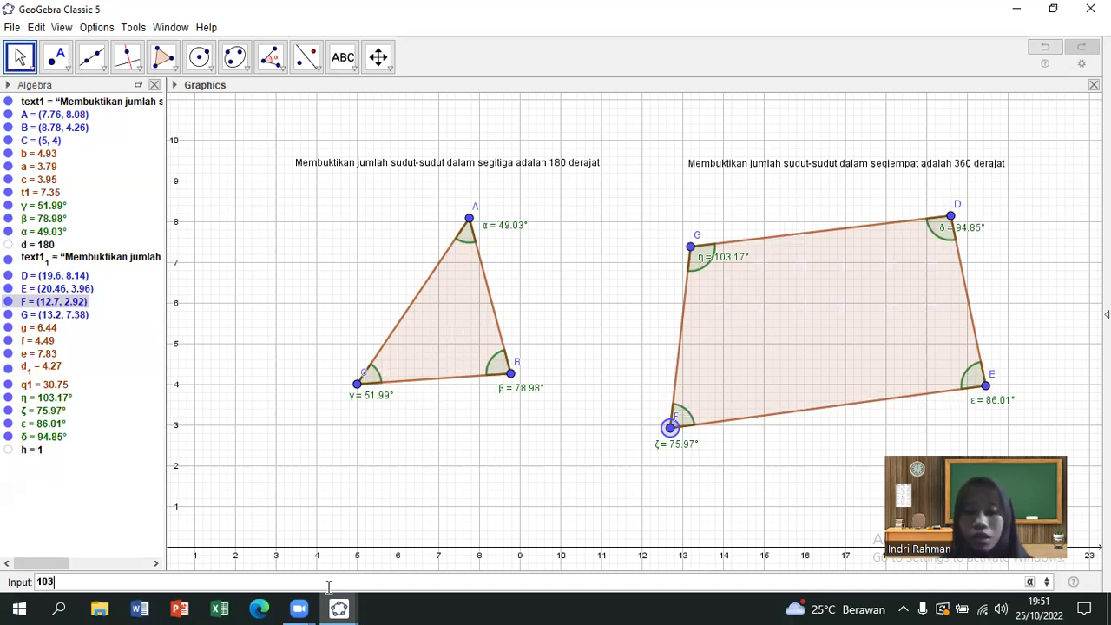
type(".17")
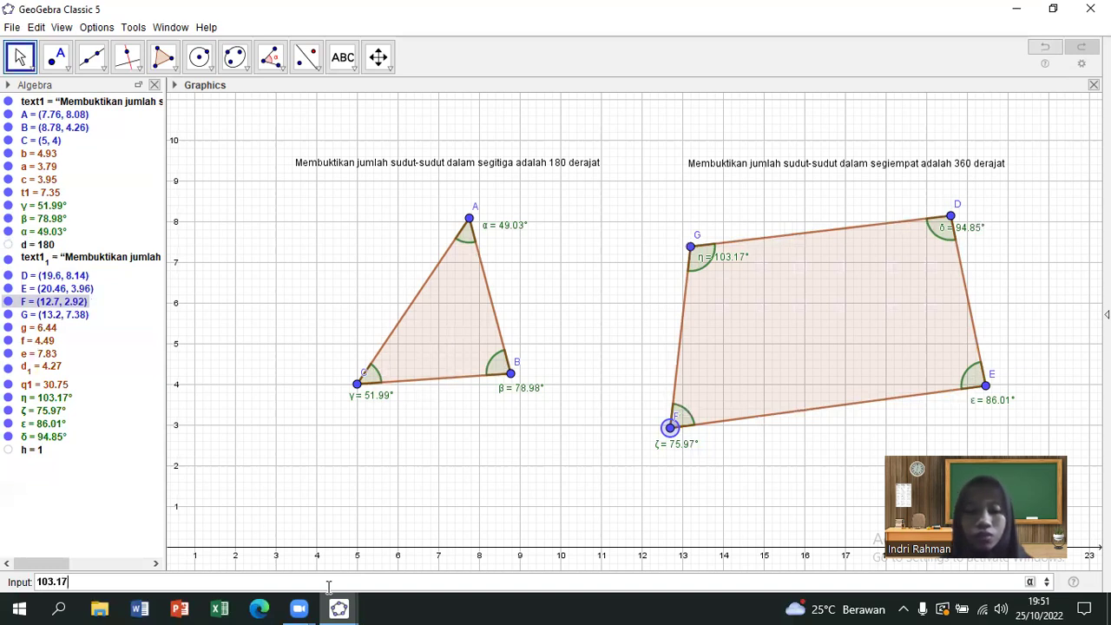
type("+94.")
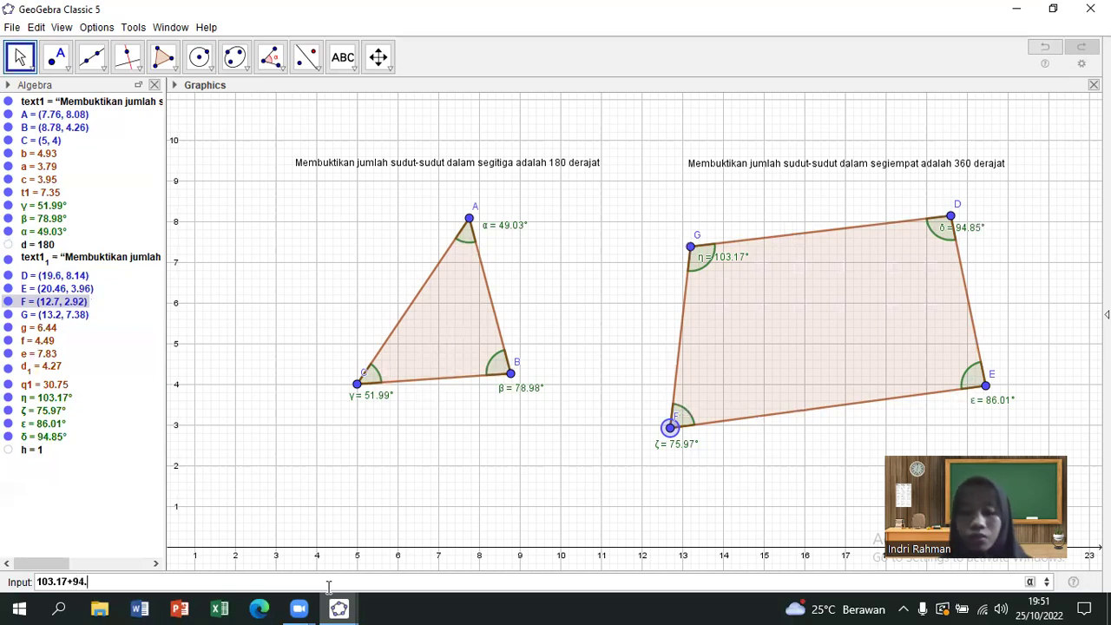
type("85")
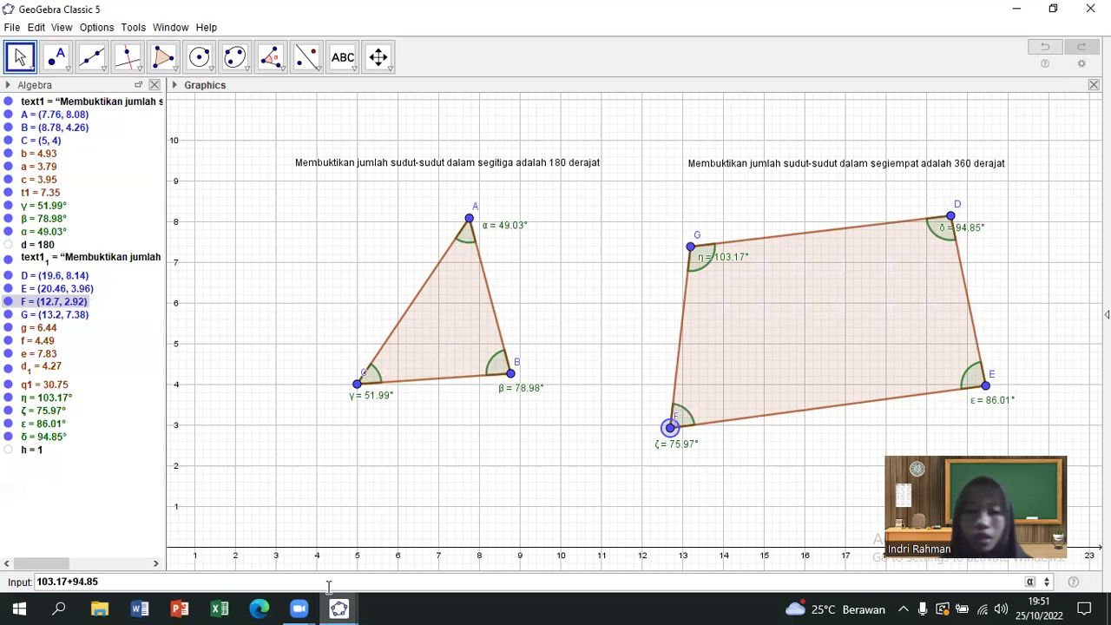
type("+")
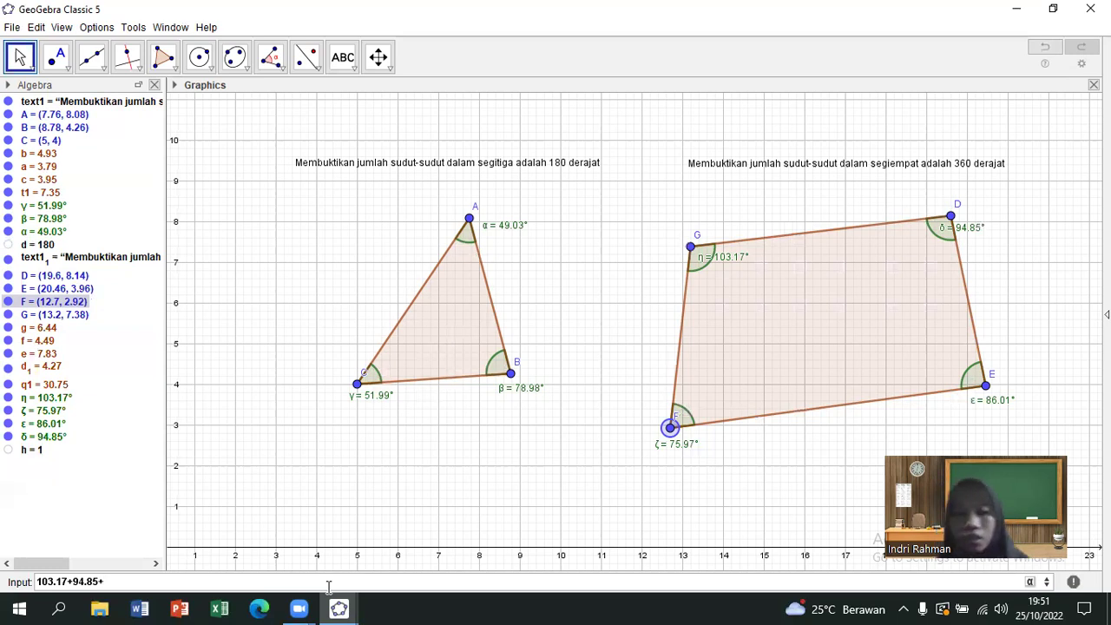
type("86")
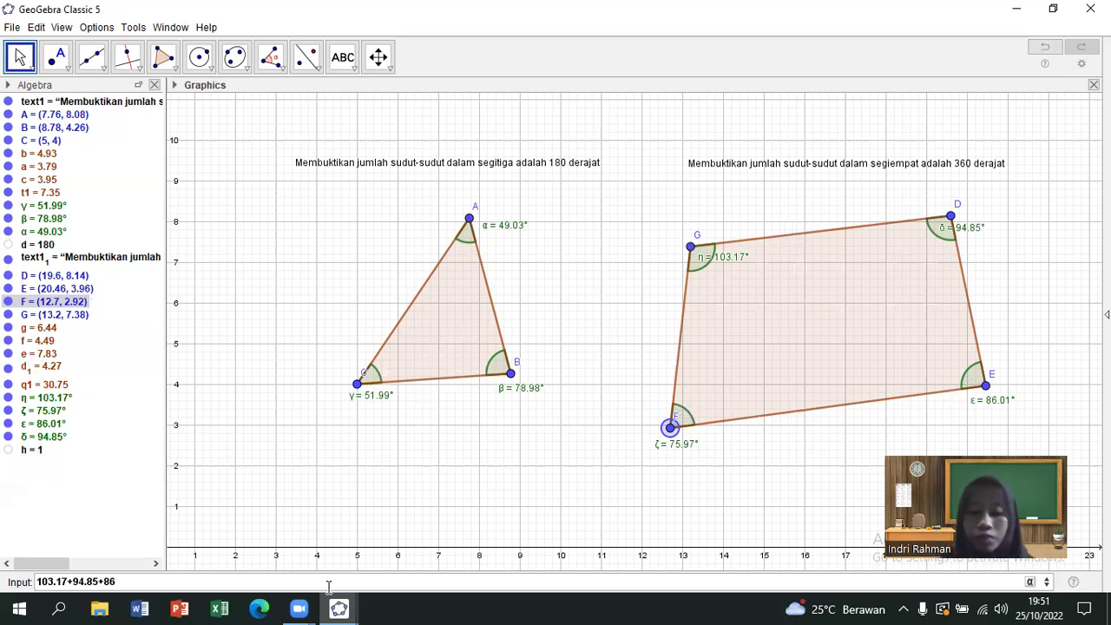
type(".01")
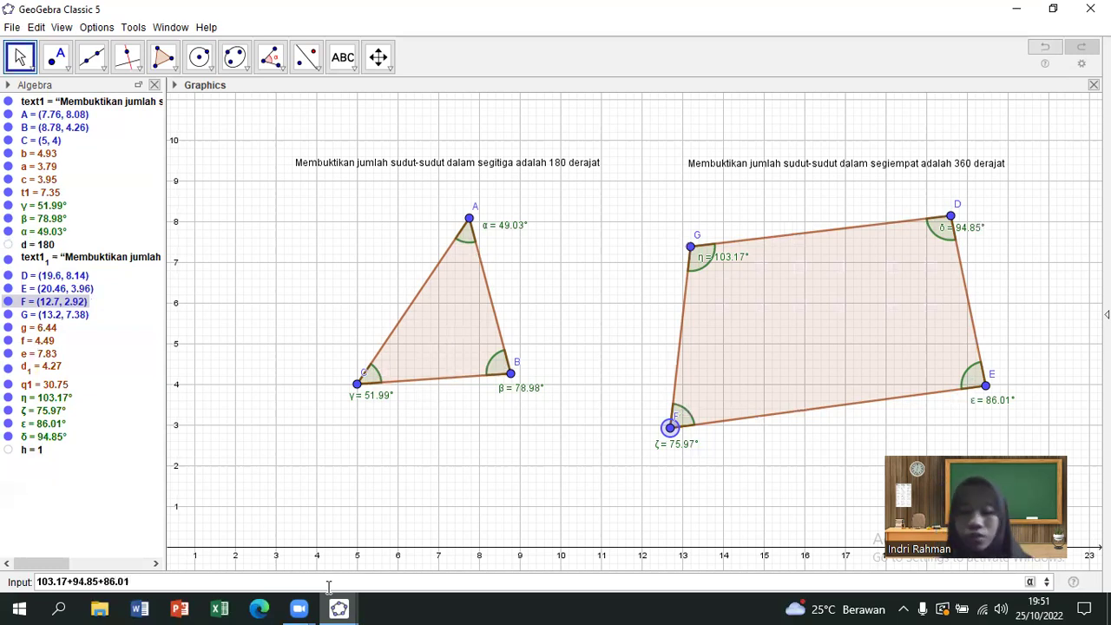
type("+")
type("7")
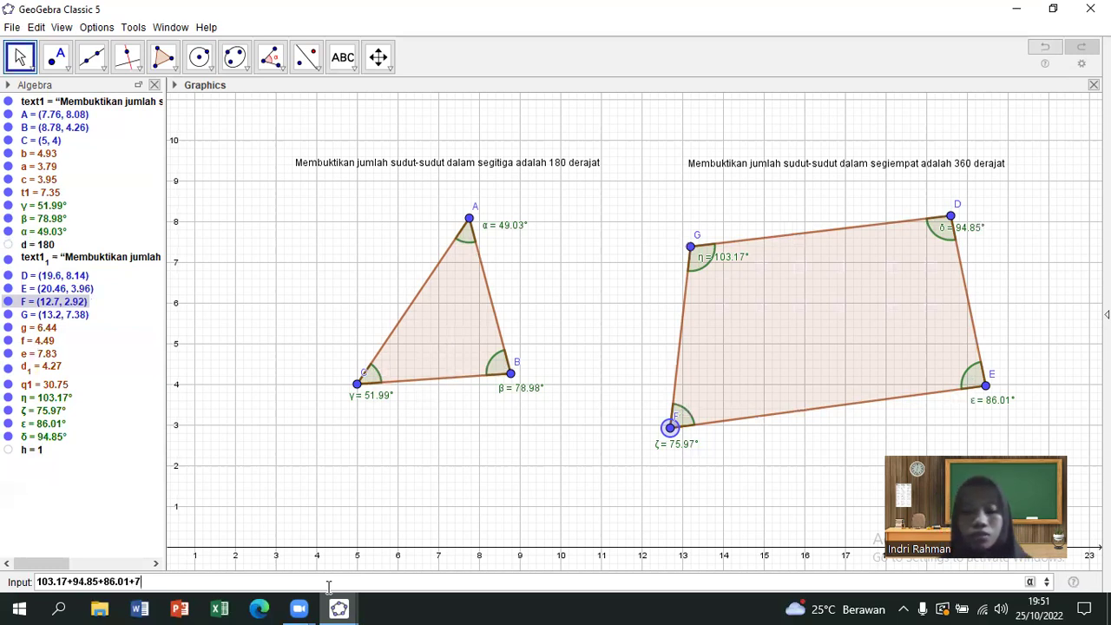
type("5.97")
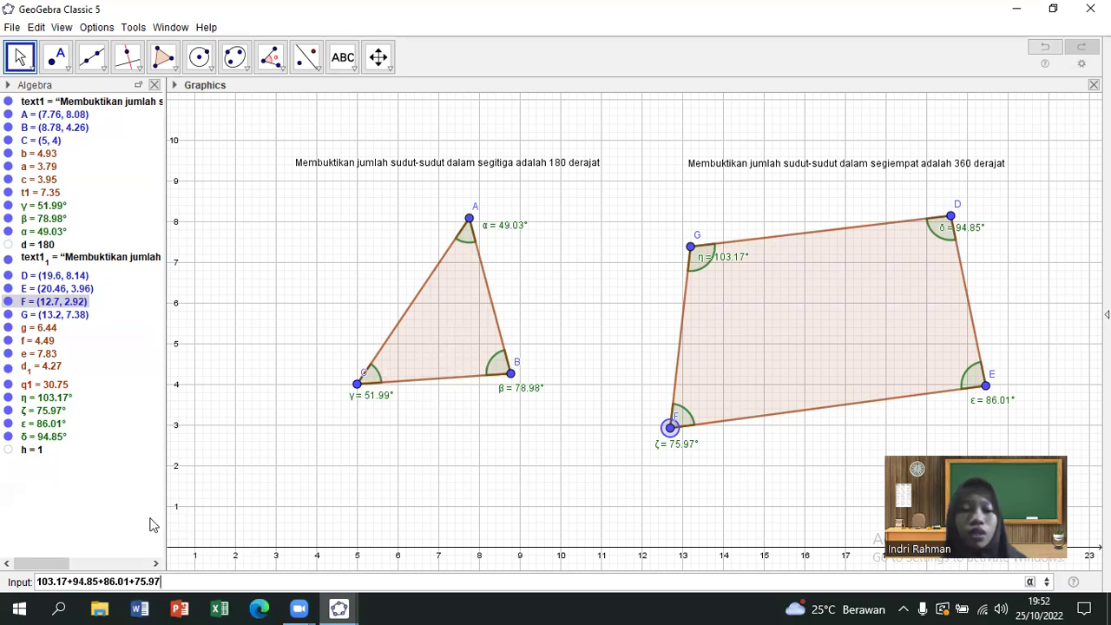
key("Return")
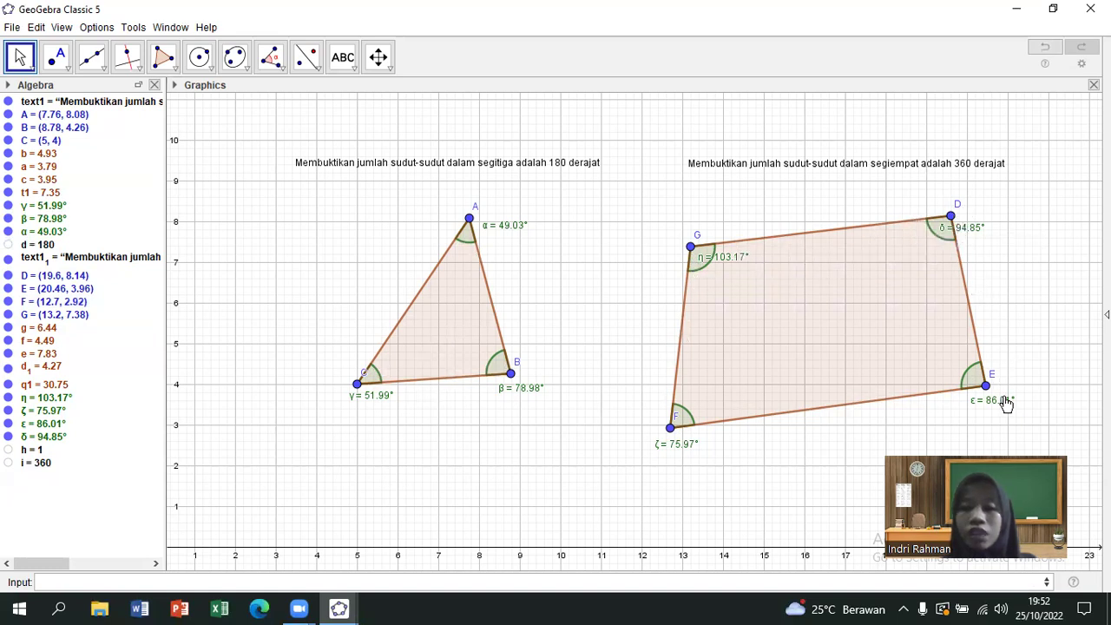
left_click(35, 468)
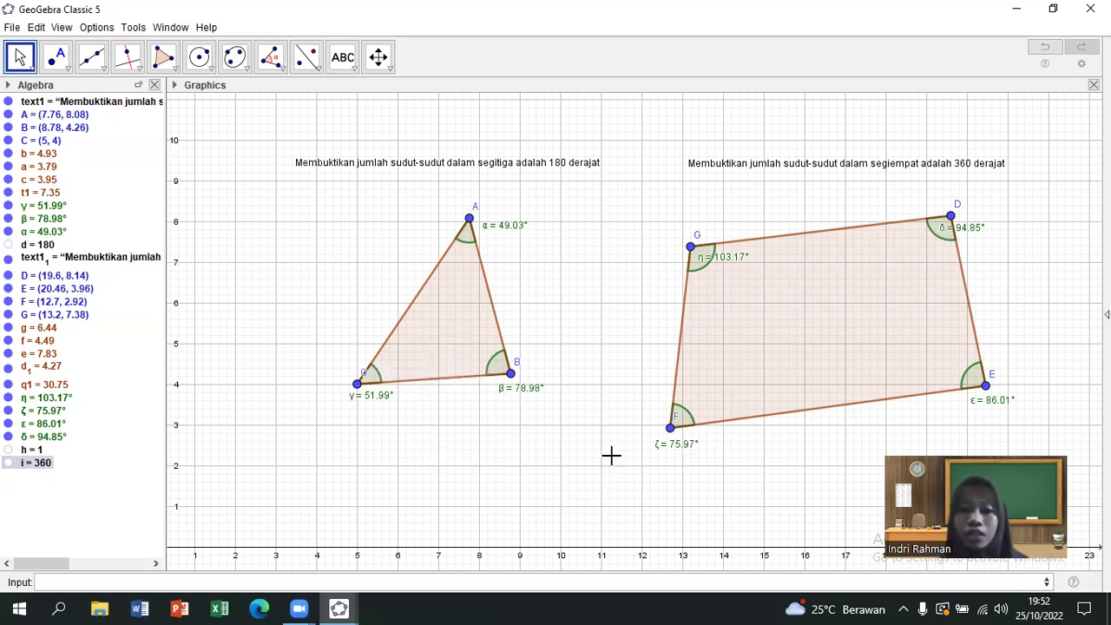
Add the title text "Membuat lingkaran luar segitiga" in the empty area below the x-axis, at about y = -1.5
left_click_drag(625, 483, 722, 87)
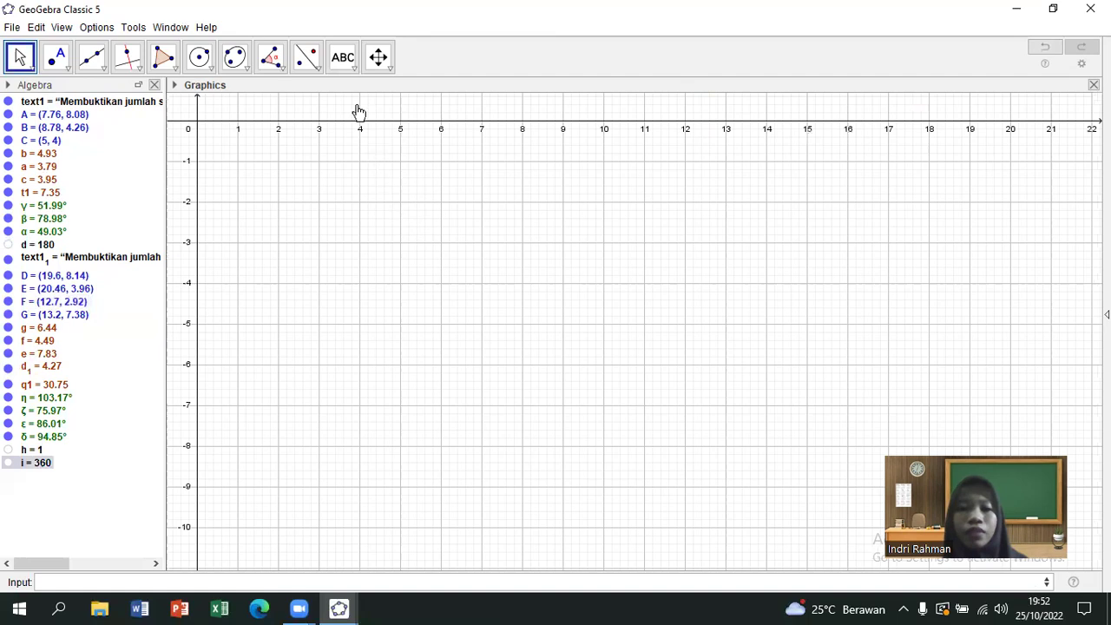
left_click(342, 58)
left_click(367, 233)
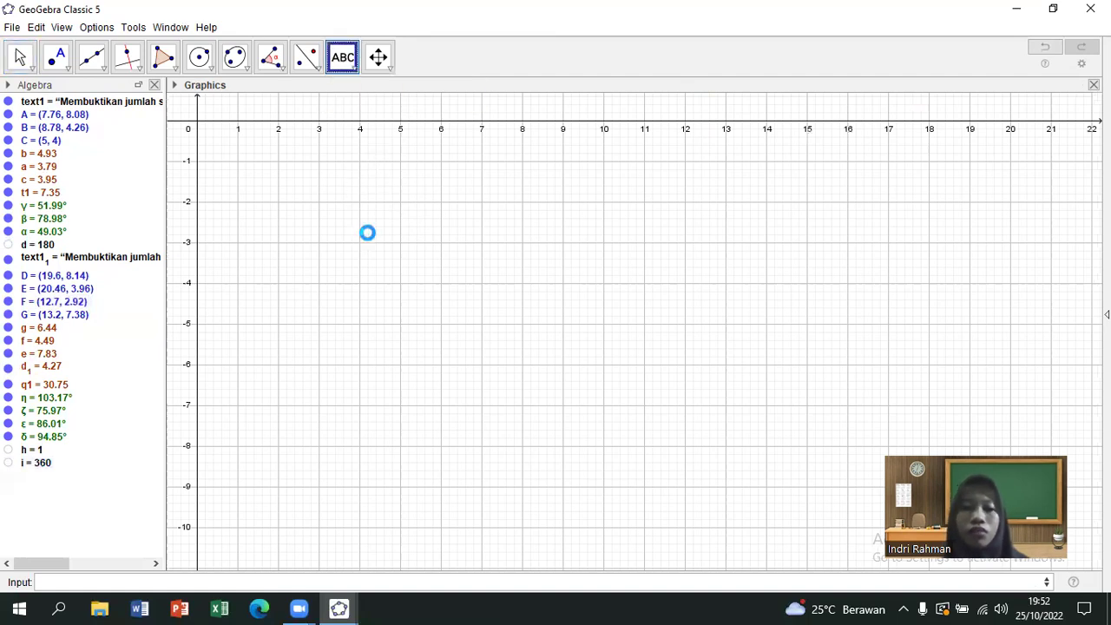
type("Membuat")
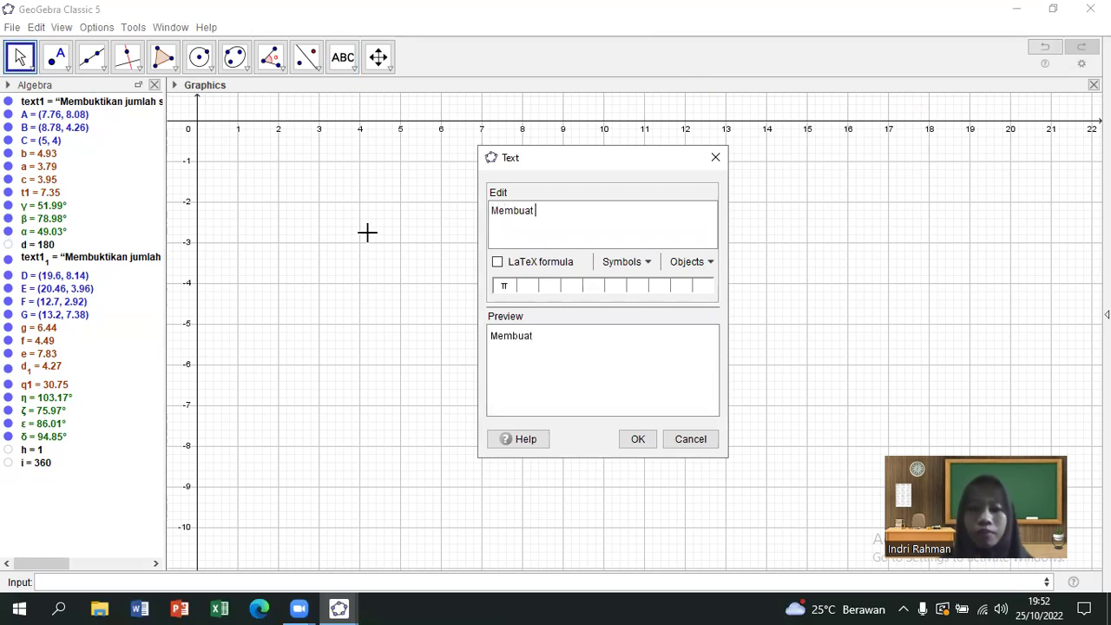
type(" lingka")
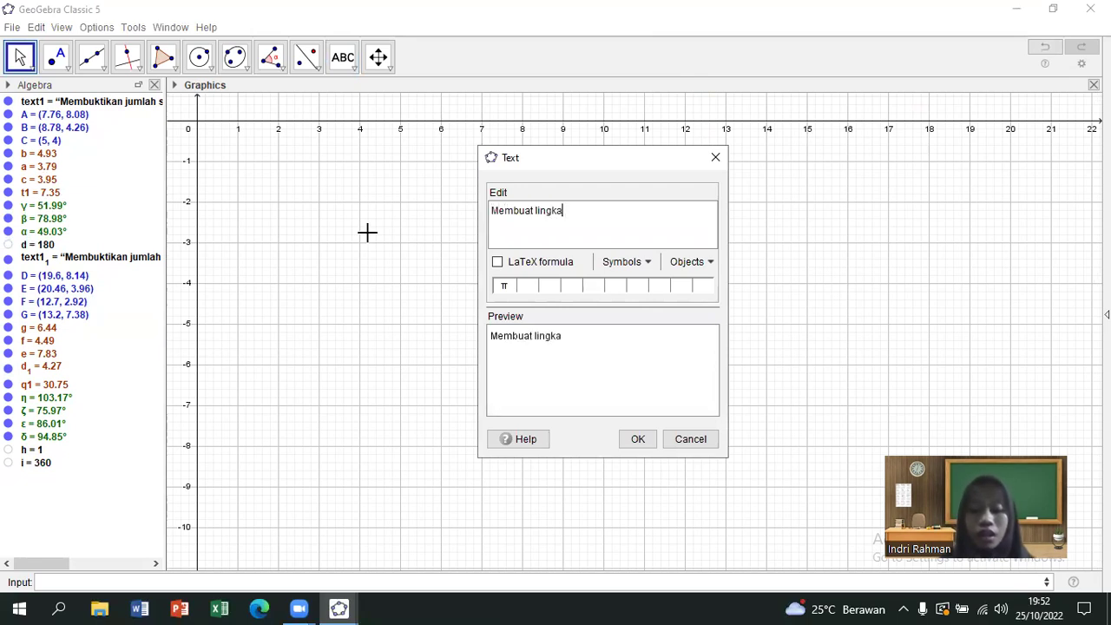
type("ran luar se")
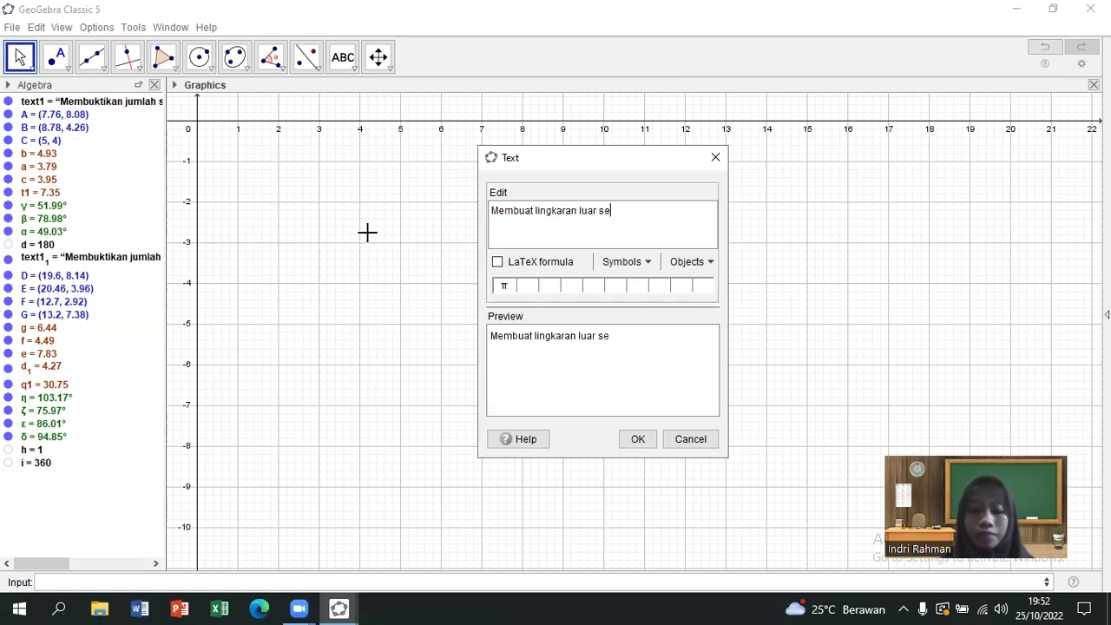
type("gitiga")
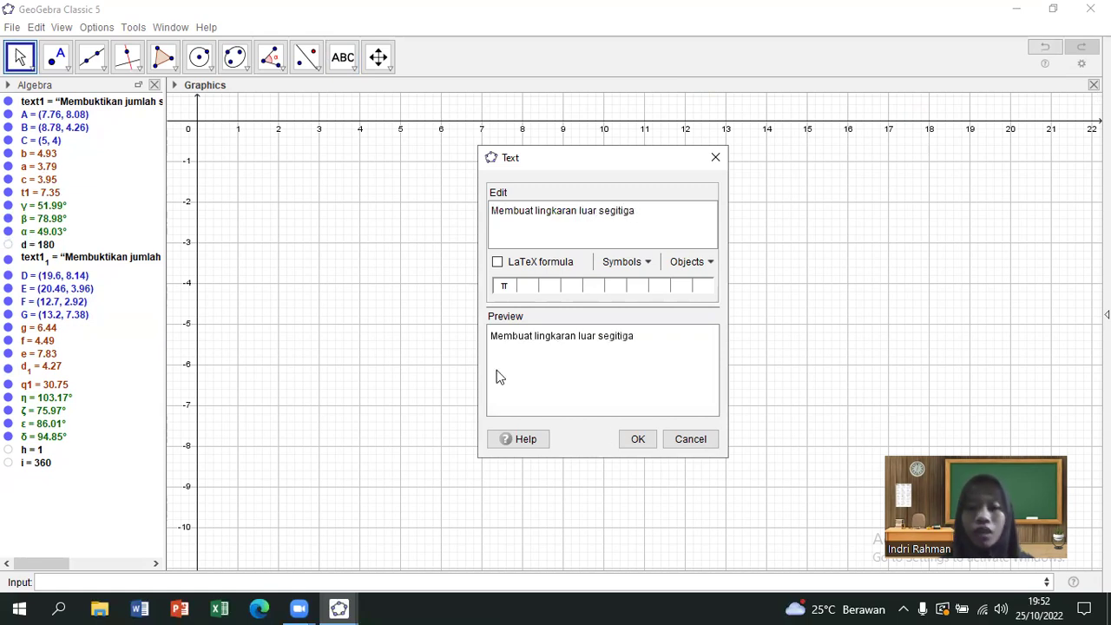
left_click(638, 438)
left_click_drag(484, 231, 440, 181)
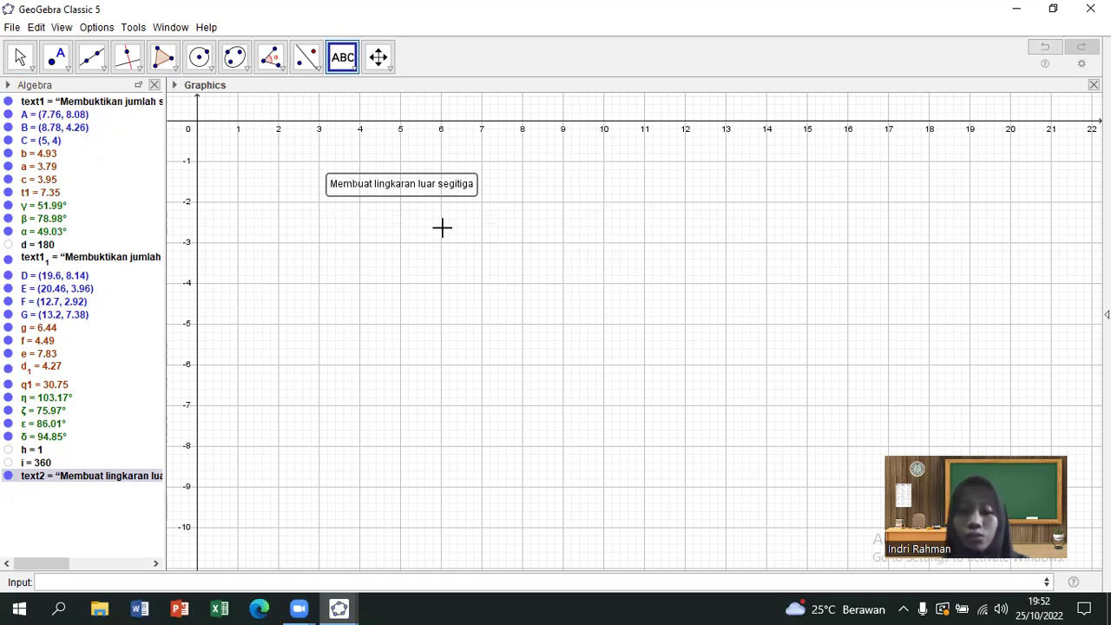
Draw a triangle below the new title with vertices at about (5.68, -3.4), (7.96, -7.52) and (1.2, -8.7), and return to the Move tool
left_click(165, 57)
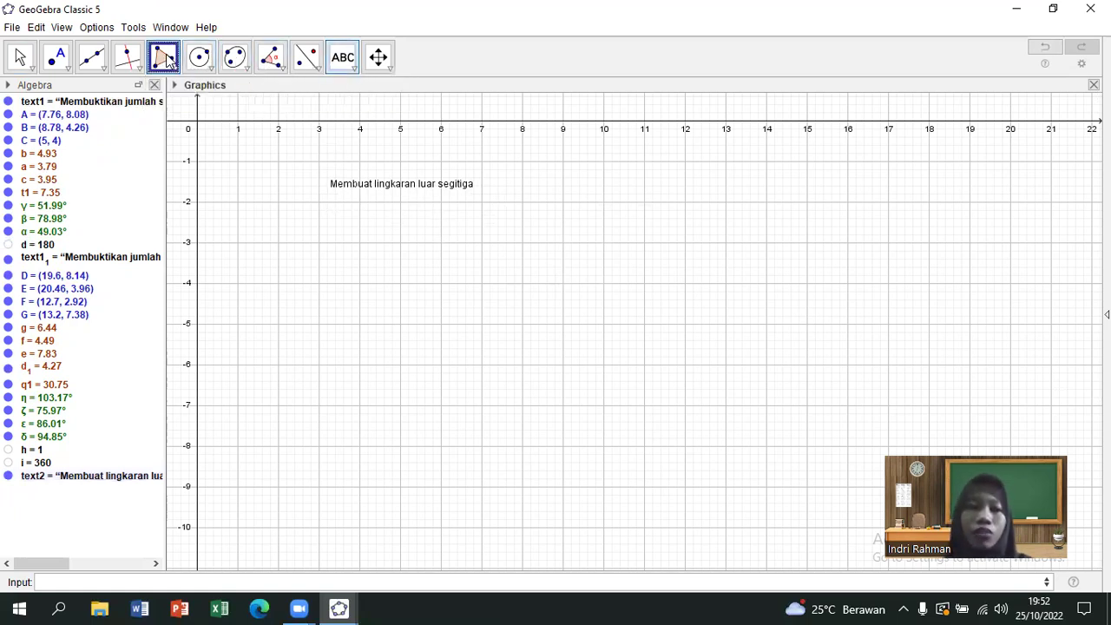
left_click(428, 259)
left_click(519, 425)
left_click(246, 474)
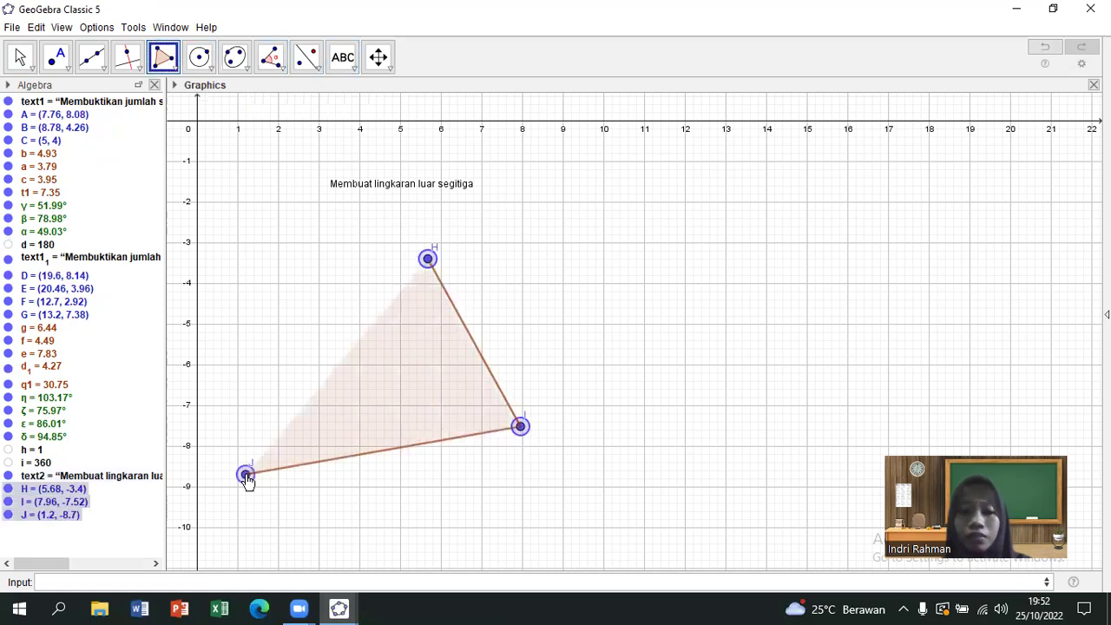
left_click(428, 260)
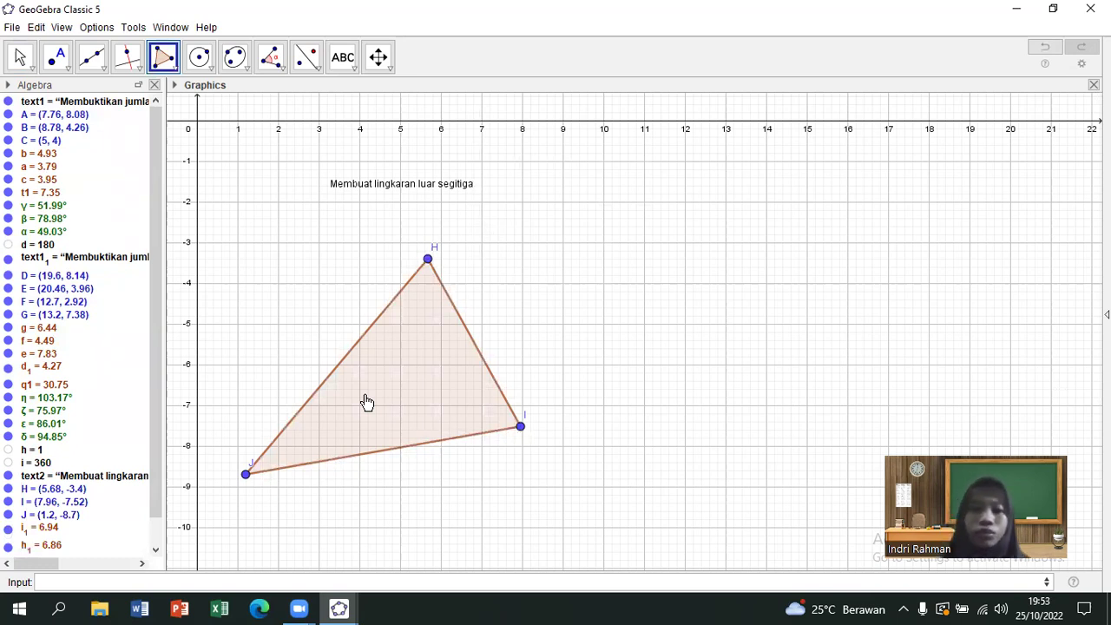
left_click(18, 68)
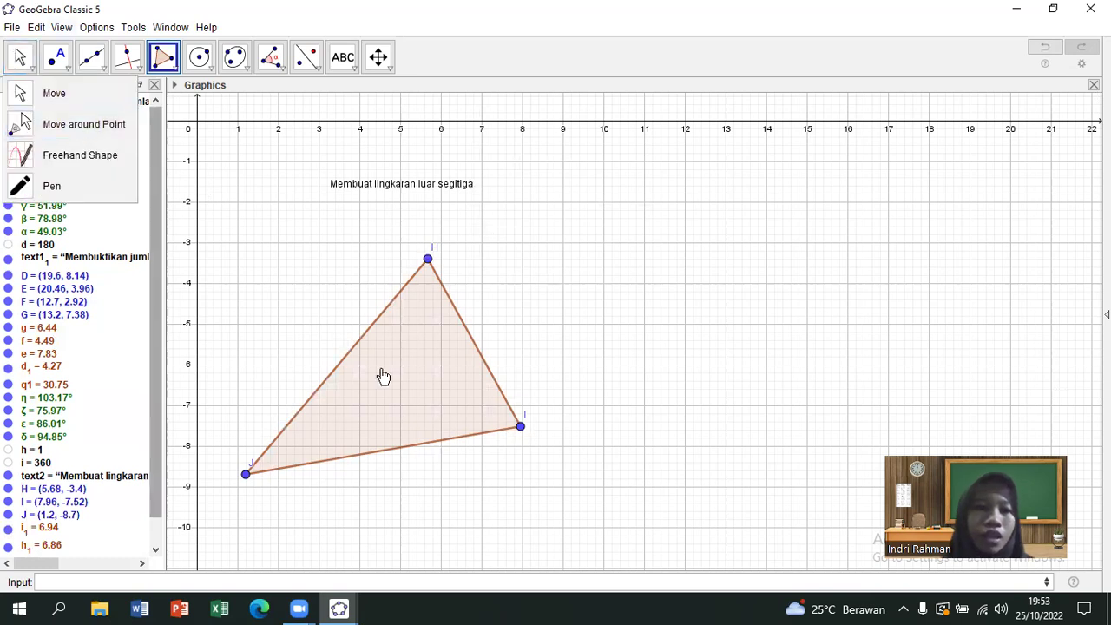
left_click(26, 93)
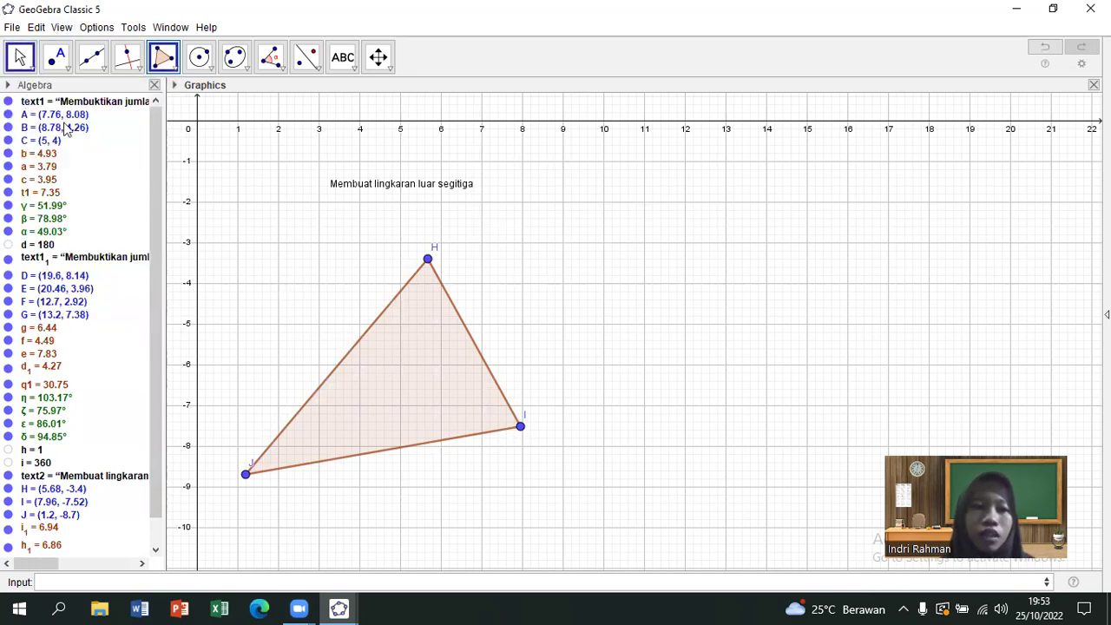
Shift the triangle so vertex H lies at about (6.34, -2.96), and construct the perpendicular bisectors of its three sides
left_click_drag(422, 366, 449, 348)
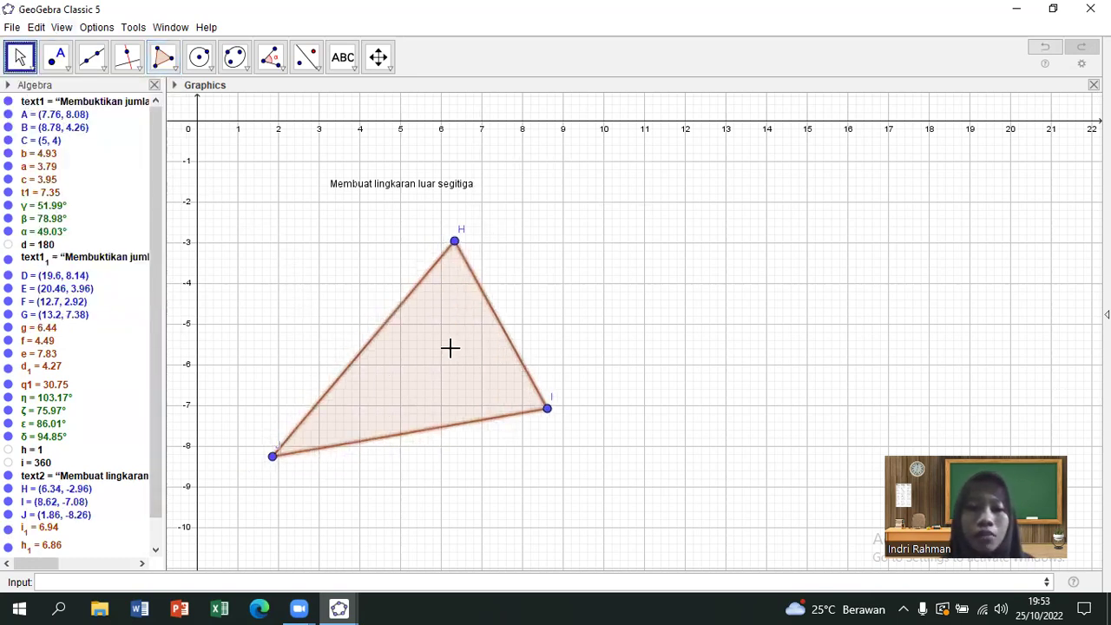
left_click(128, 59)
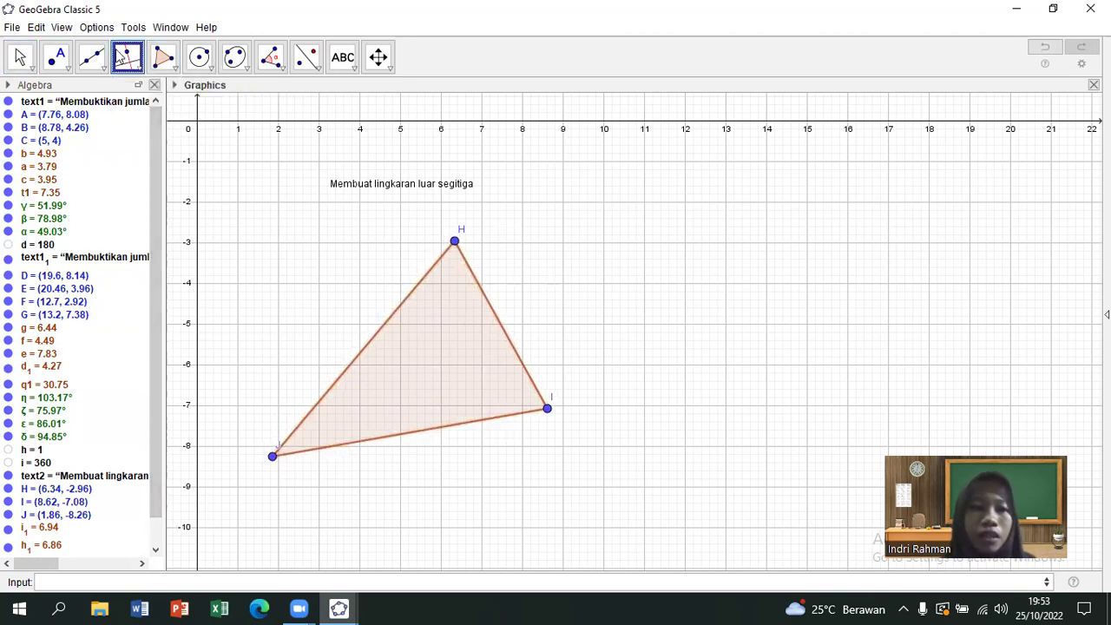
left_click(122, 56)
left_click(160, 162)
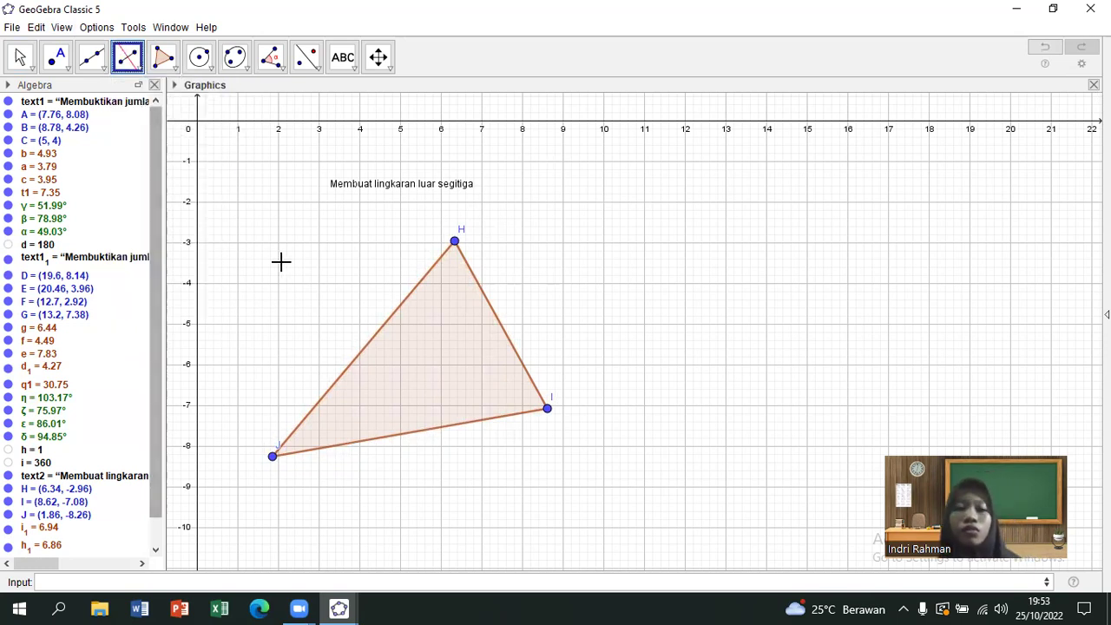
left_click(388, 326)
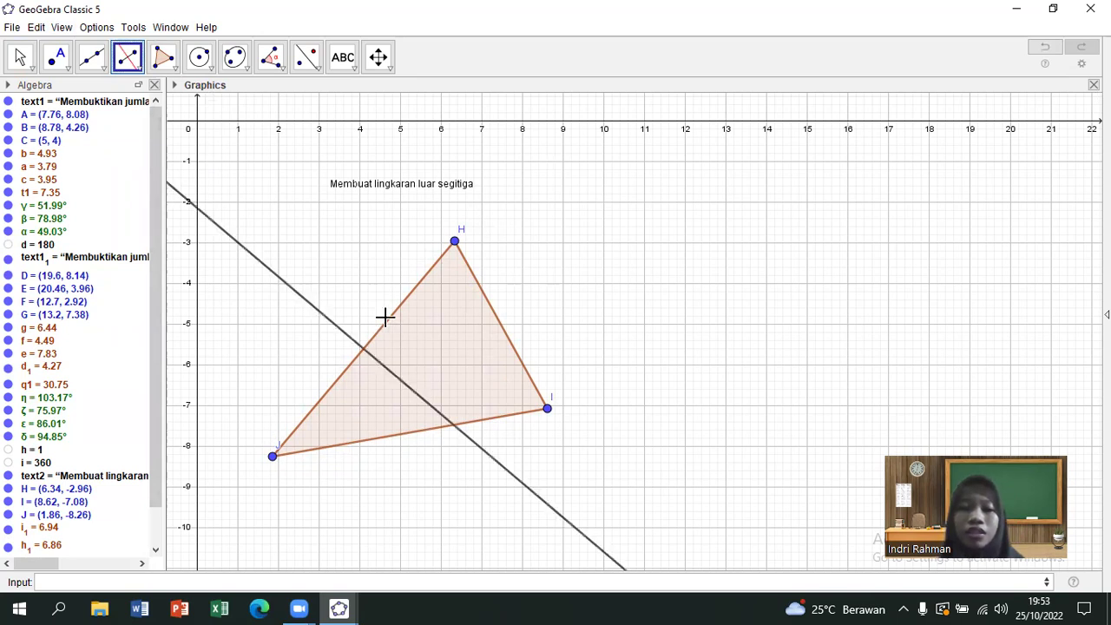
left_click(498, 325)
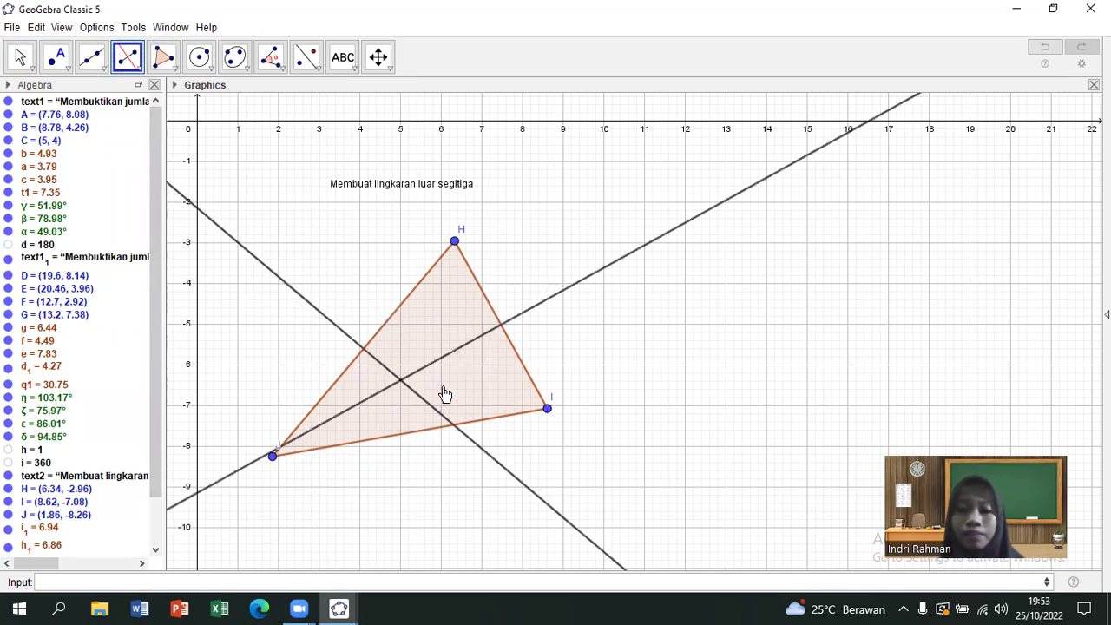
left_click(426, 428)
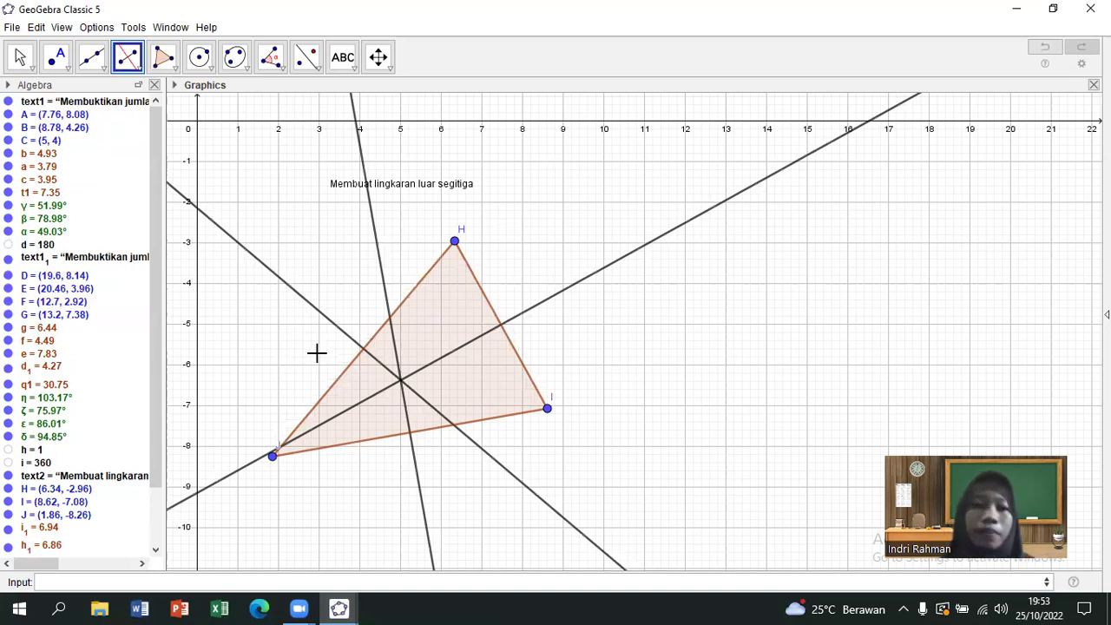
Mark the intersection point of the perpendicular bisectors inside triangle HIJ with the Intersect tool
left_click(59, 56)
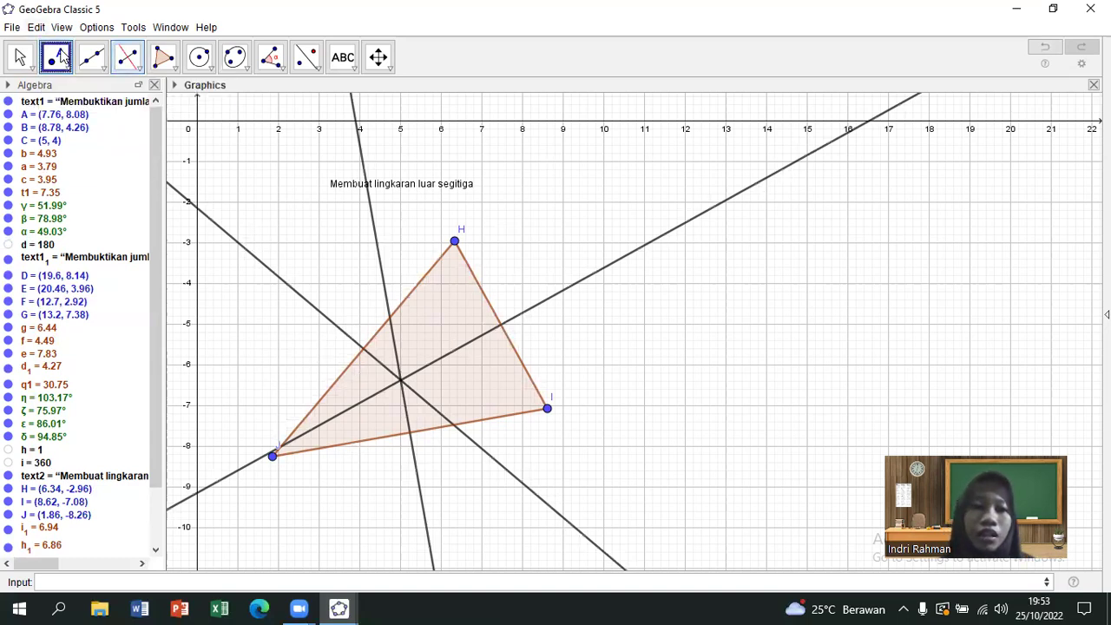
left_click(57, 57)
mouse_move(91, 57)
mouse_move(57, 70)
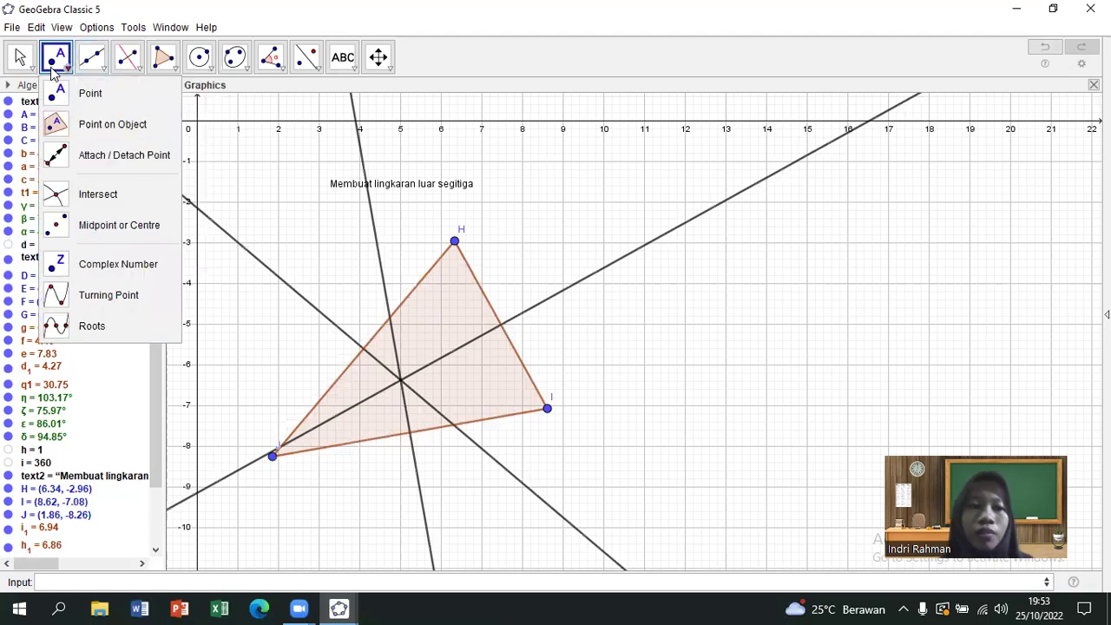
left_click(56, 190)
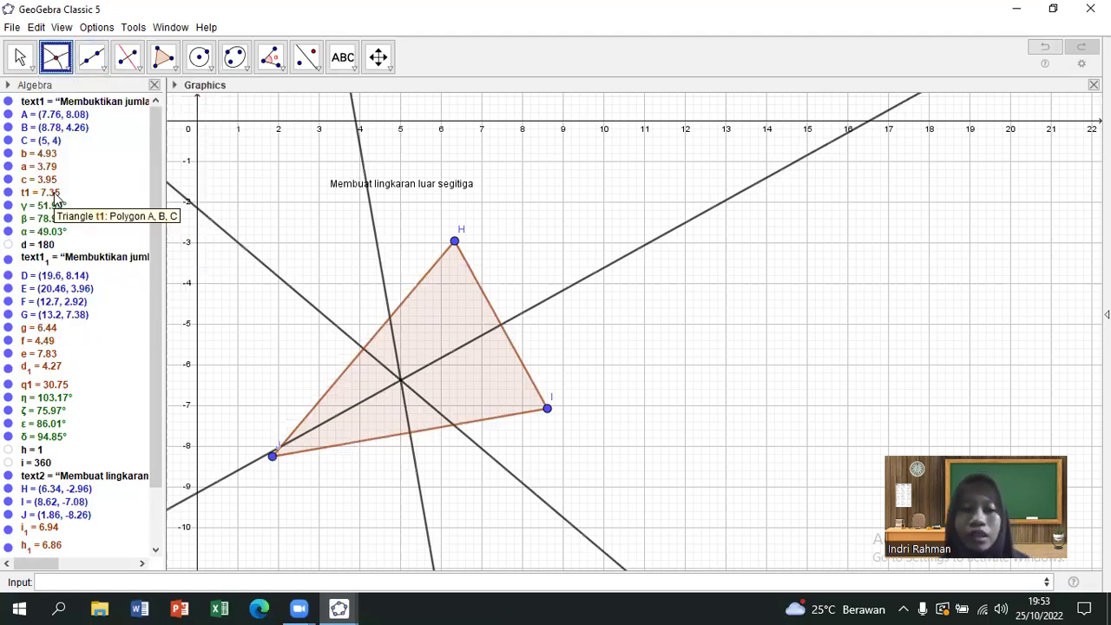
left_click(401, 382)
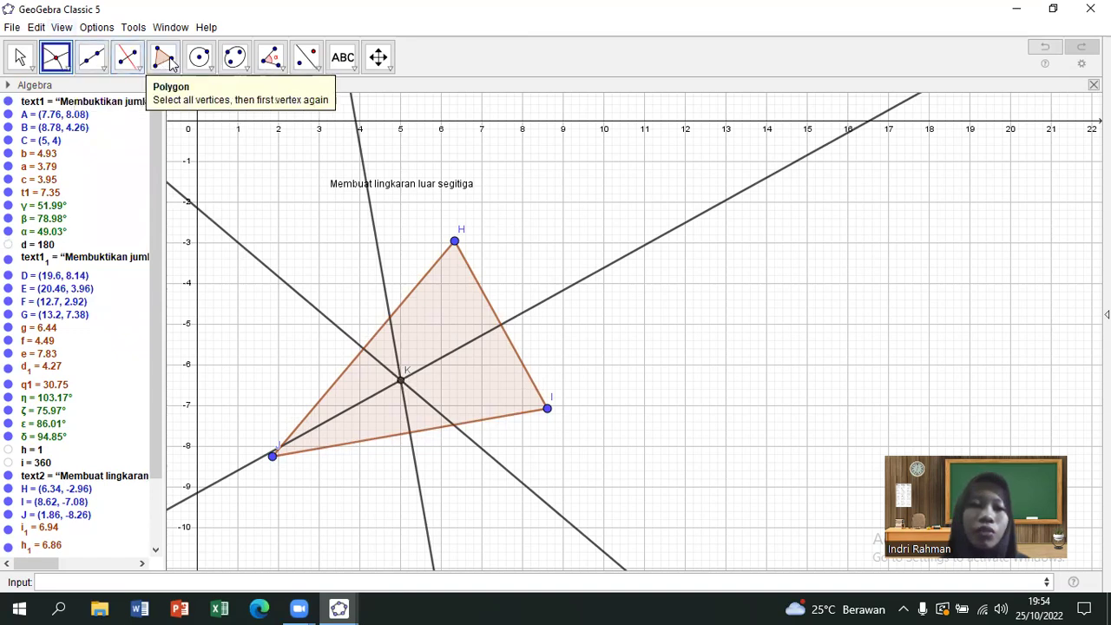
Draw a circle centred on the bisectors' intersection through vertex H, and shift the triangle so H lies at about (7.18, -3.06)
left_click(201, 57)
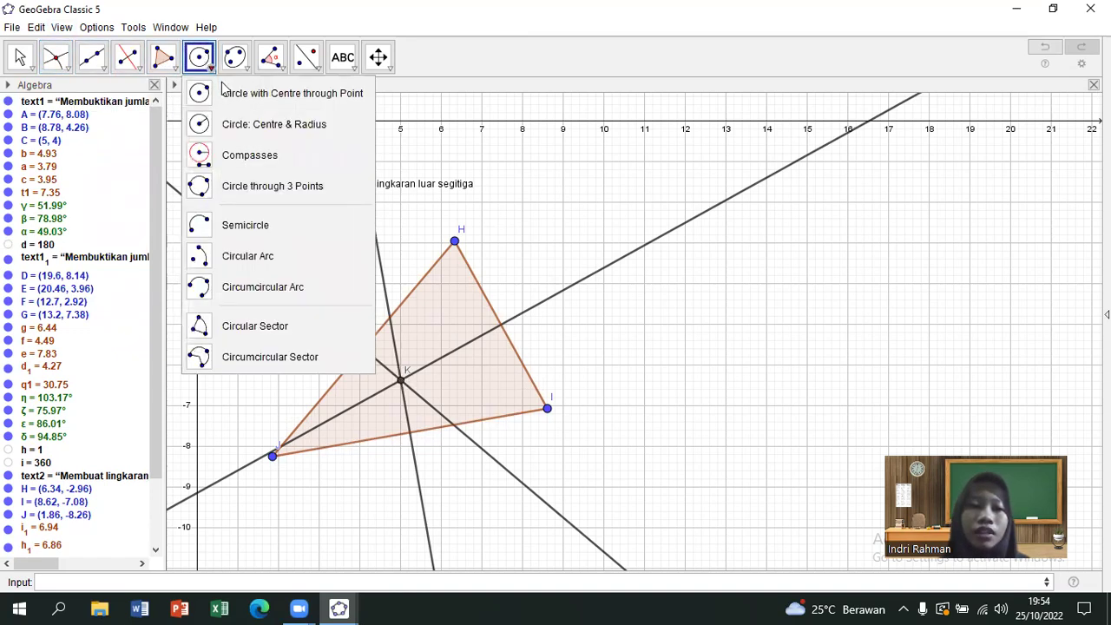
mouse_move(217, 76)
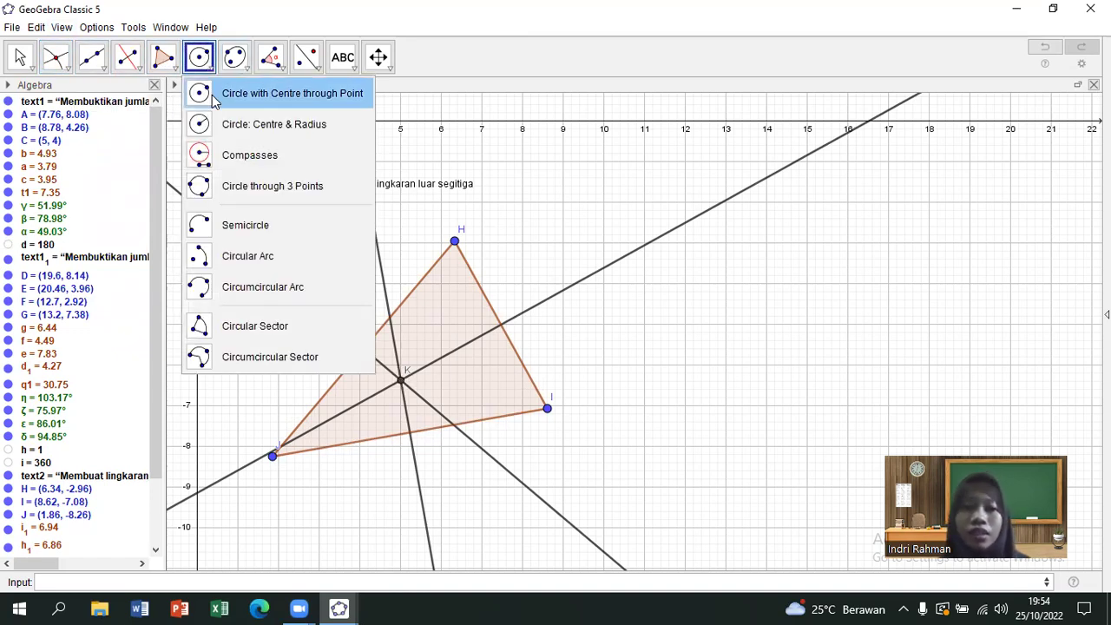
left_click(214, 96)
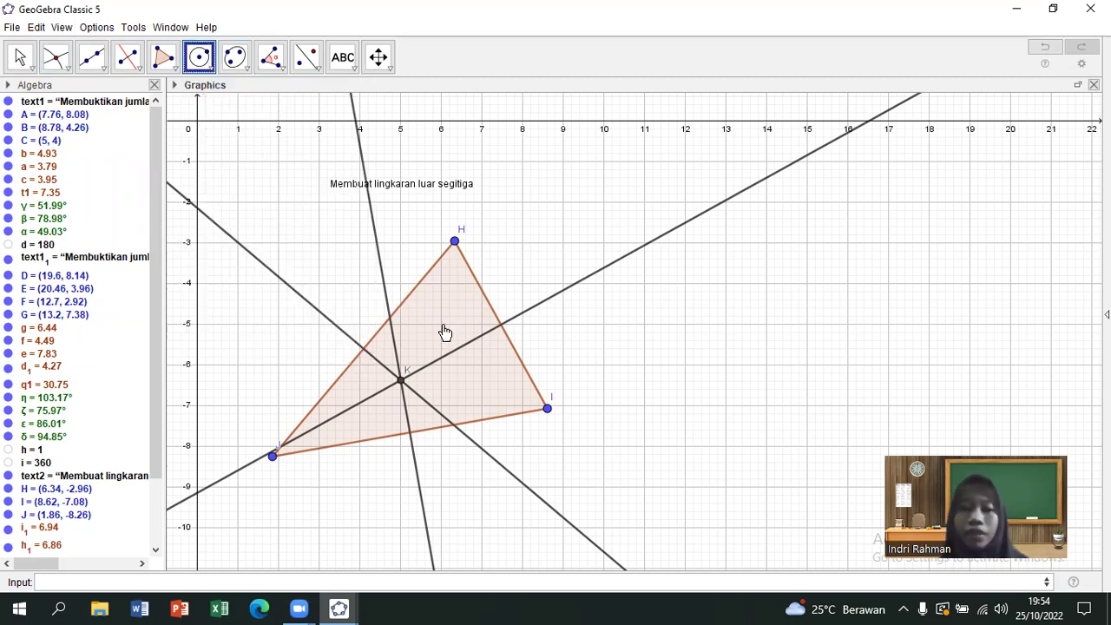
left_click(400, 379)
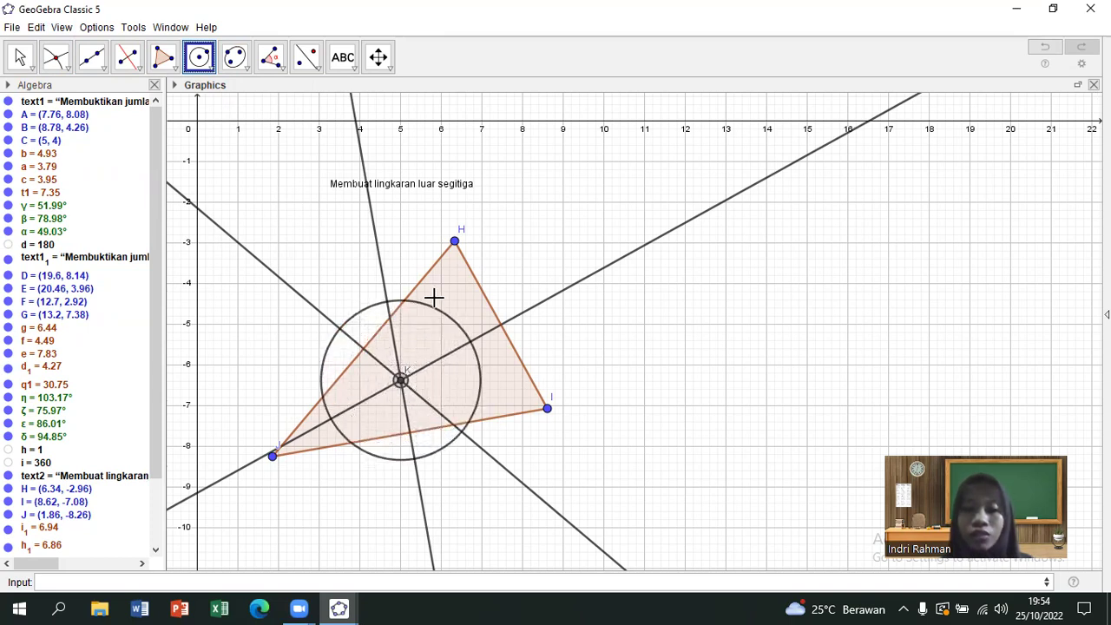
left_click(455, 241)
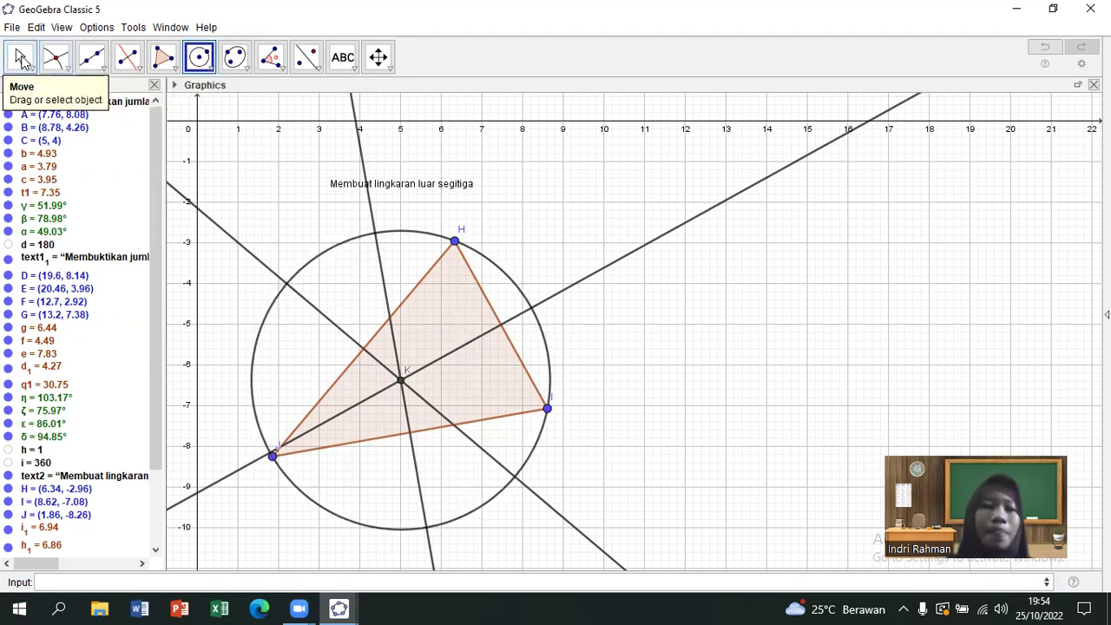
left_click(19, 56)
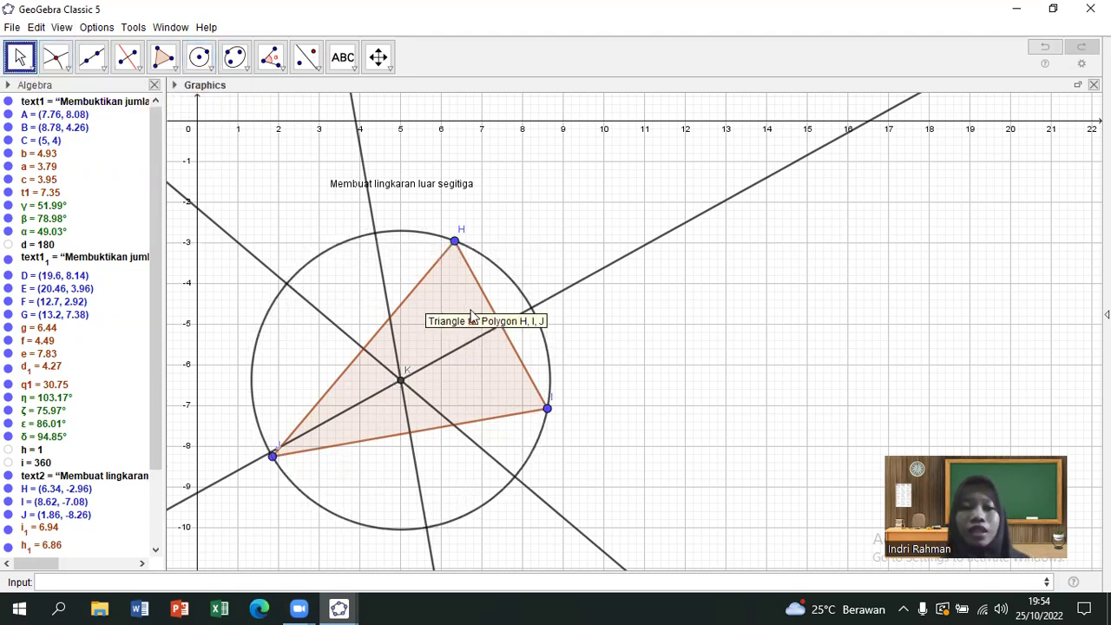
left_click_drag(465, 285, 499, 289)
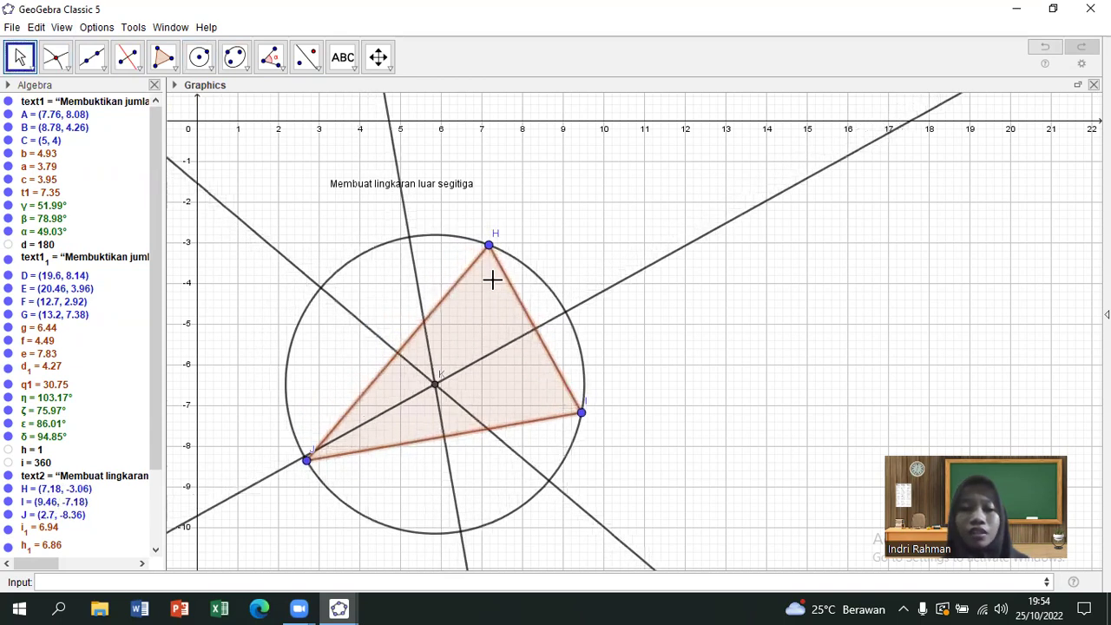
Hide the three perpendicular bisectors, and move the triangle so vertex H lies at about (7.04, -2.74)
right_click(289, 266)
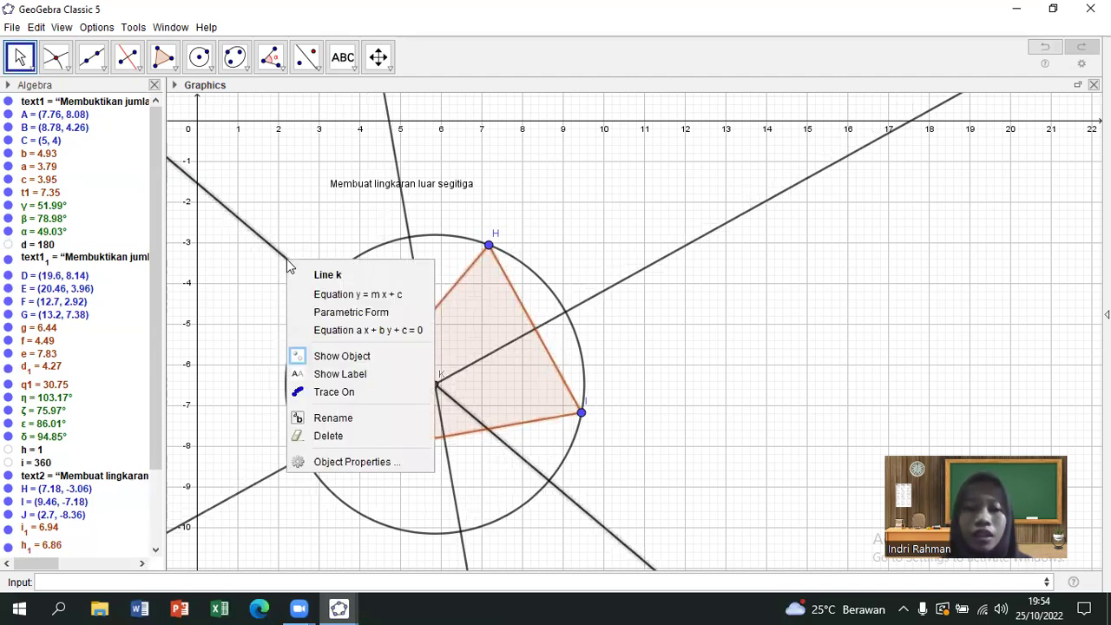
left_click(303, 354)
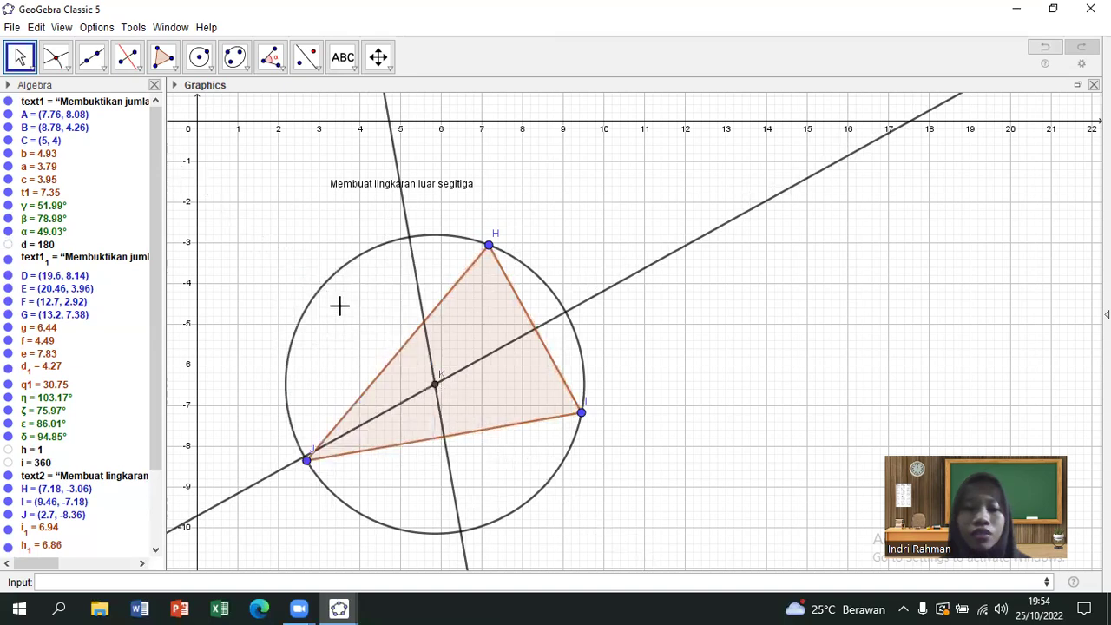
right_click(404, 215)
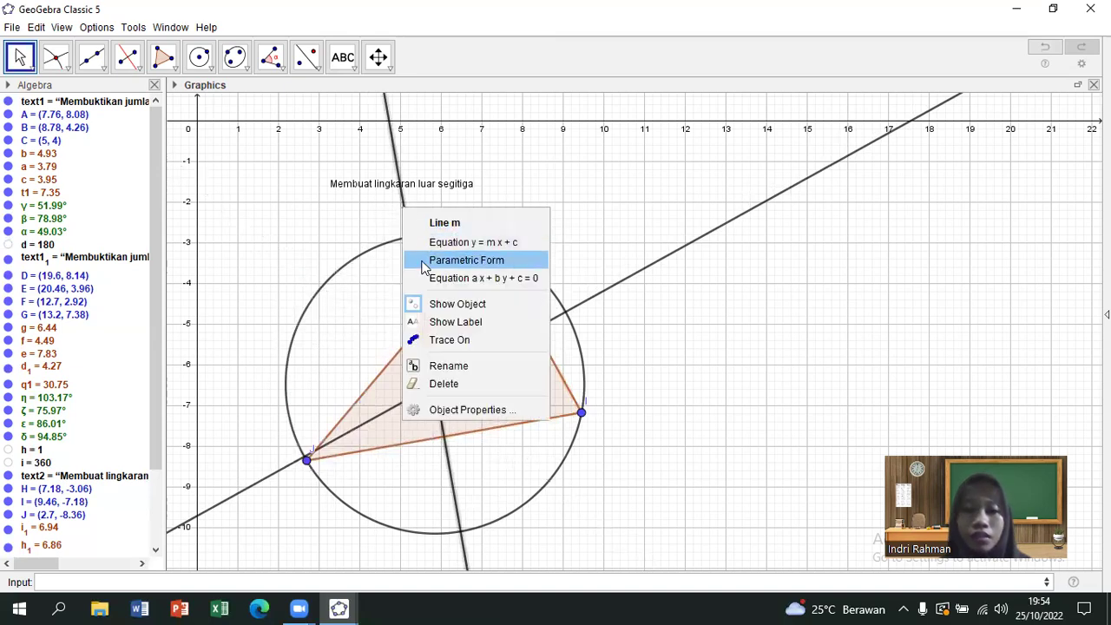
left_click(429, 302)
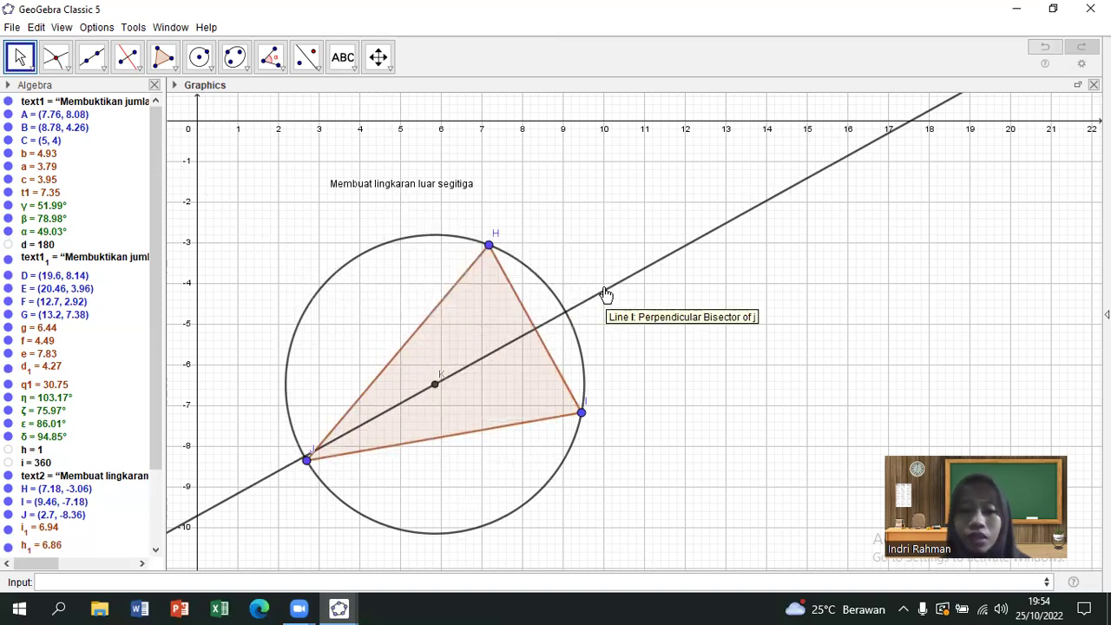
right_click(605, 293)
left_click(637, 378)
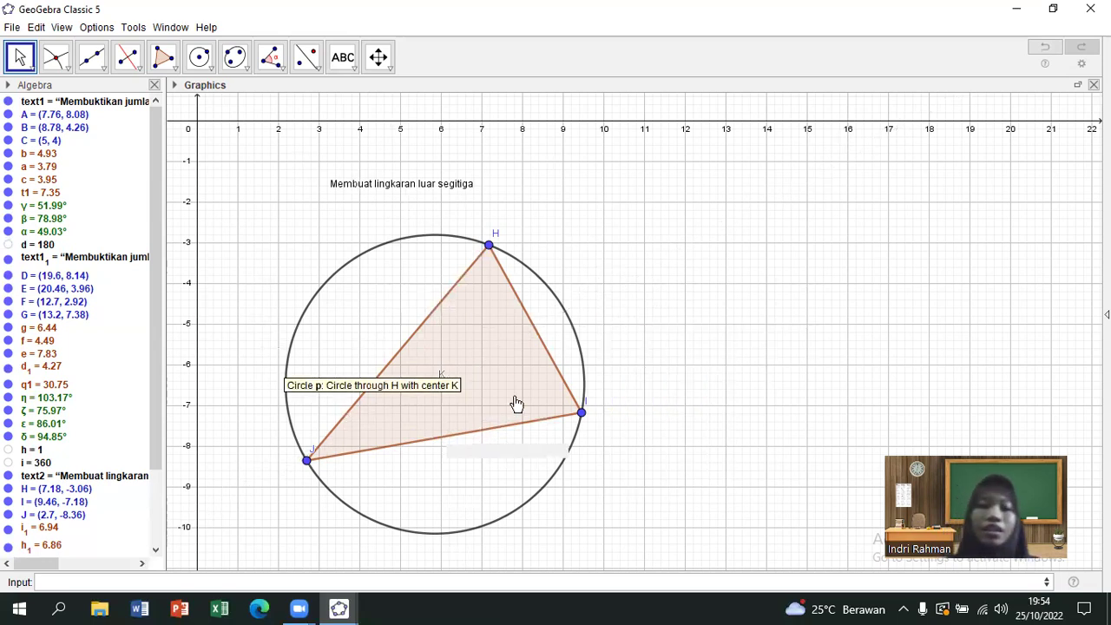
left_click_drag(460, 379, 464, 346)
left_click(672, 344)
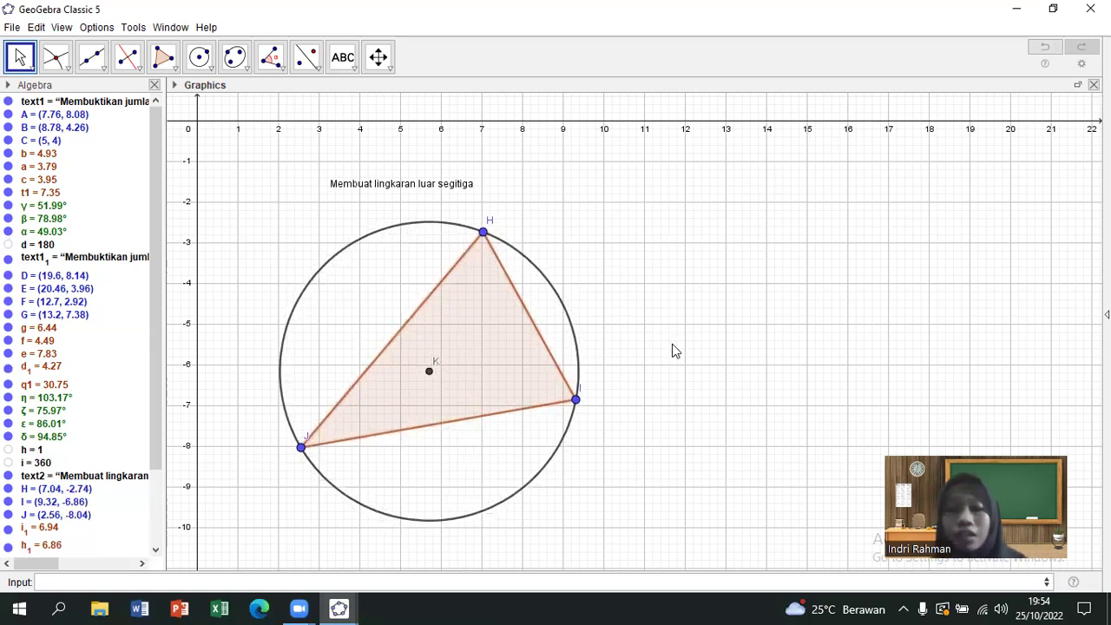
Duplicate the title "Membuat lingkaran luar segitiga" and place the copy in the empty area at about (13, -2)
left_click_drag(912, 347, 884, 347)
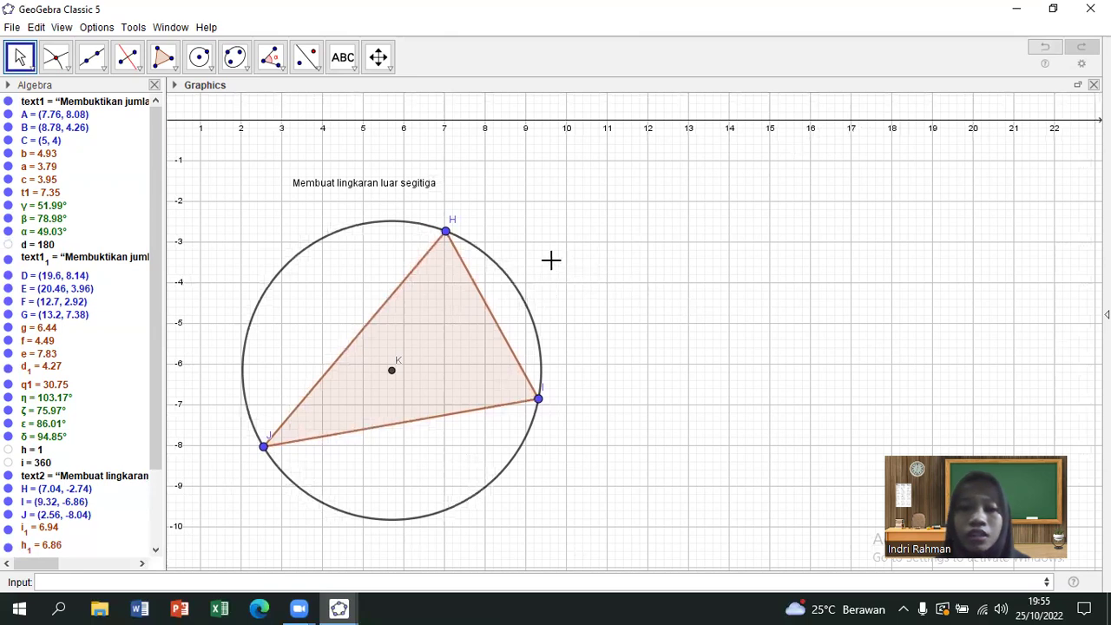
left_click(425, 188)
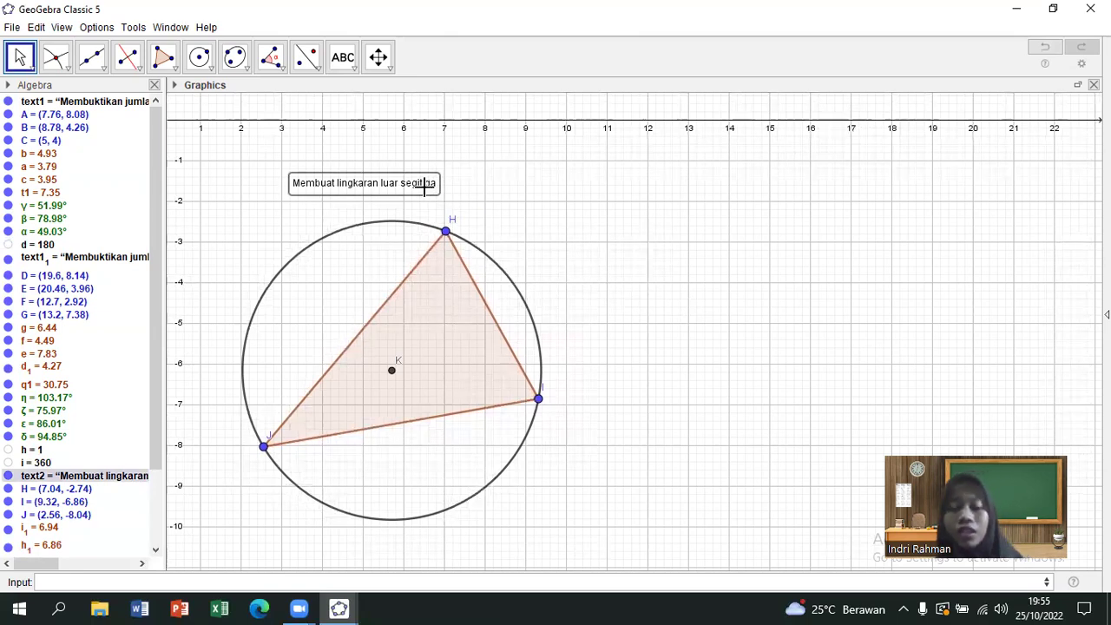
key("Escape")
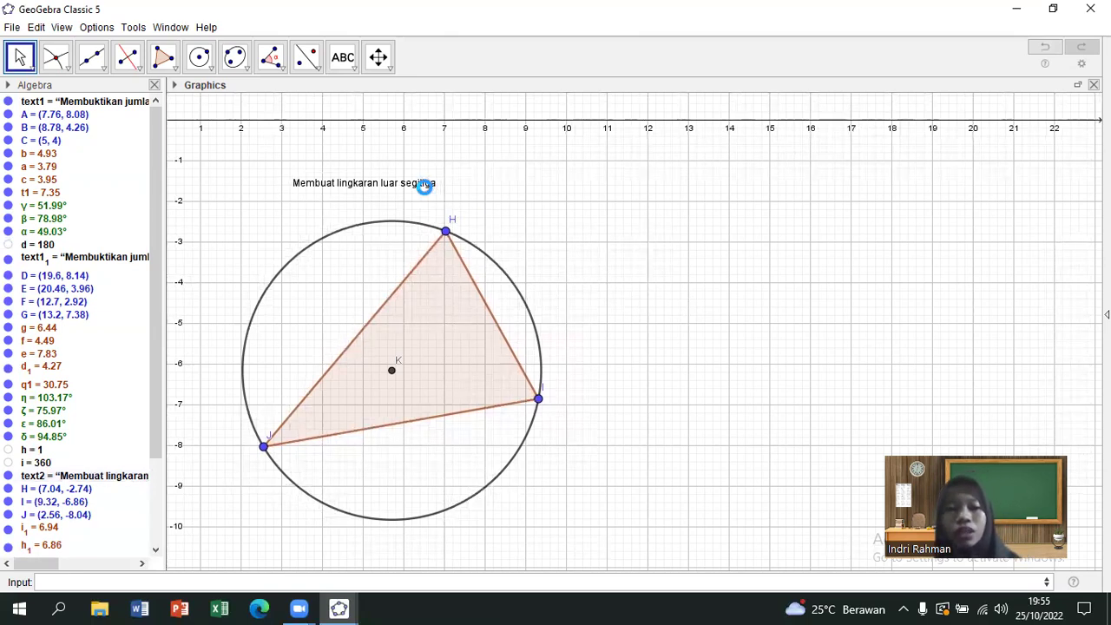
left_click_drag(424, 187, 823, 197)
Change the copied title's text to "Membuat lingkaran dalam segitiga"
left_click(821, 193)
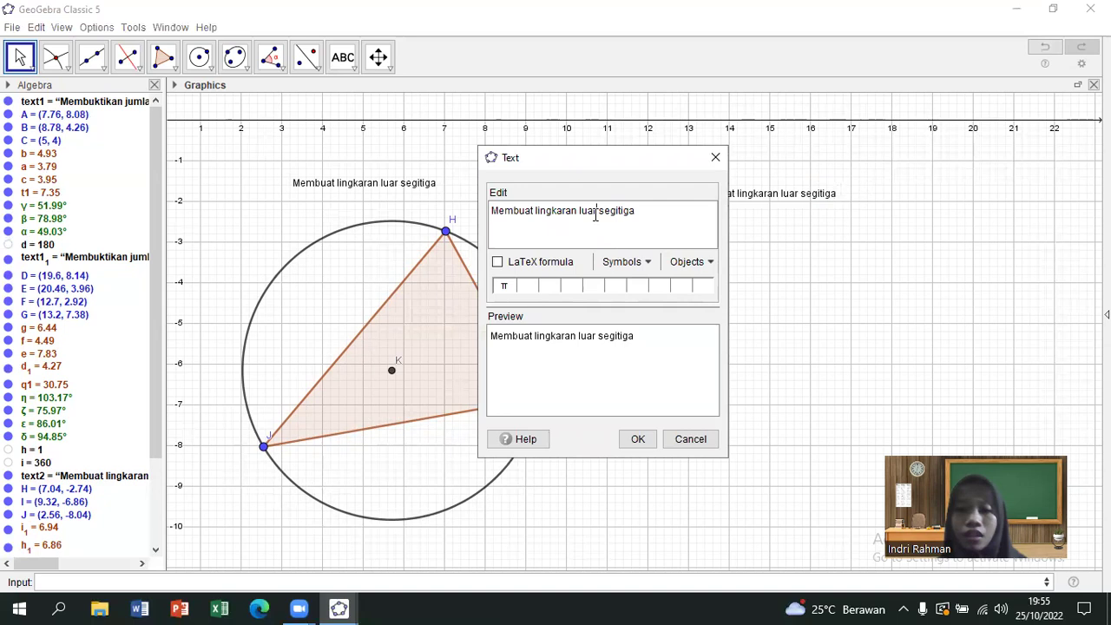
key("BackSpace")
key("BackSpace")
key("BackSpace")
key("BackSpace")
type("dalam")
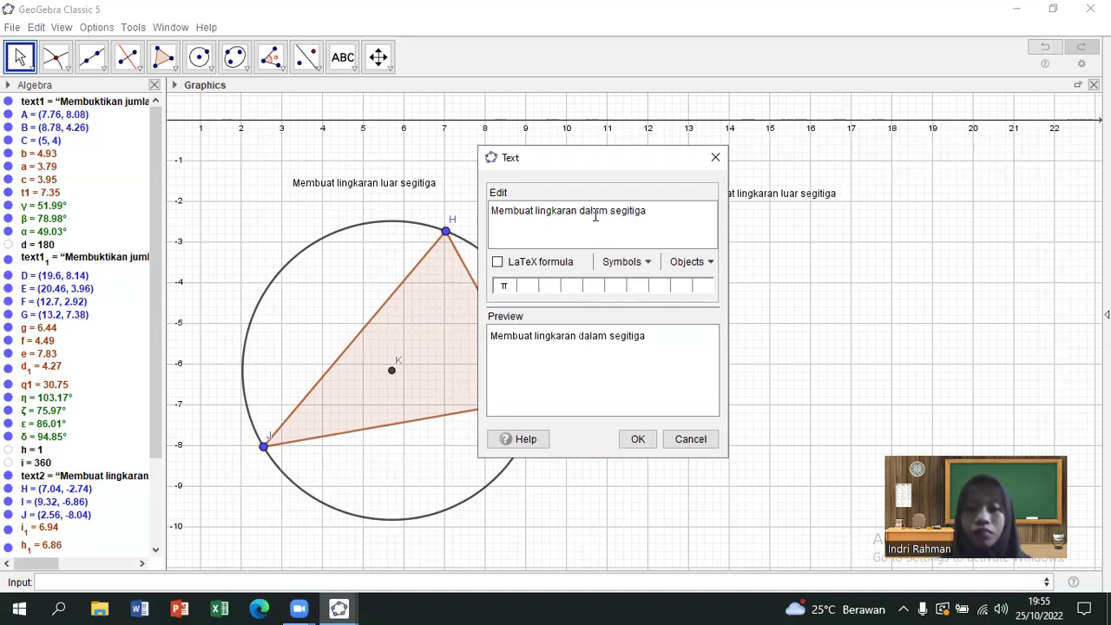
left_click(652, 434)
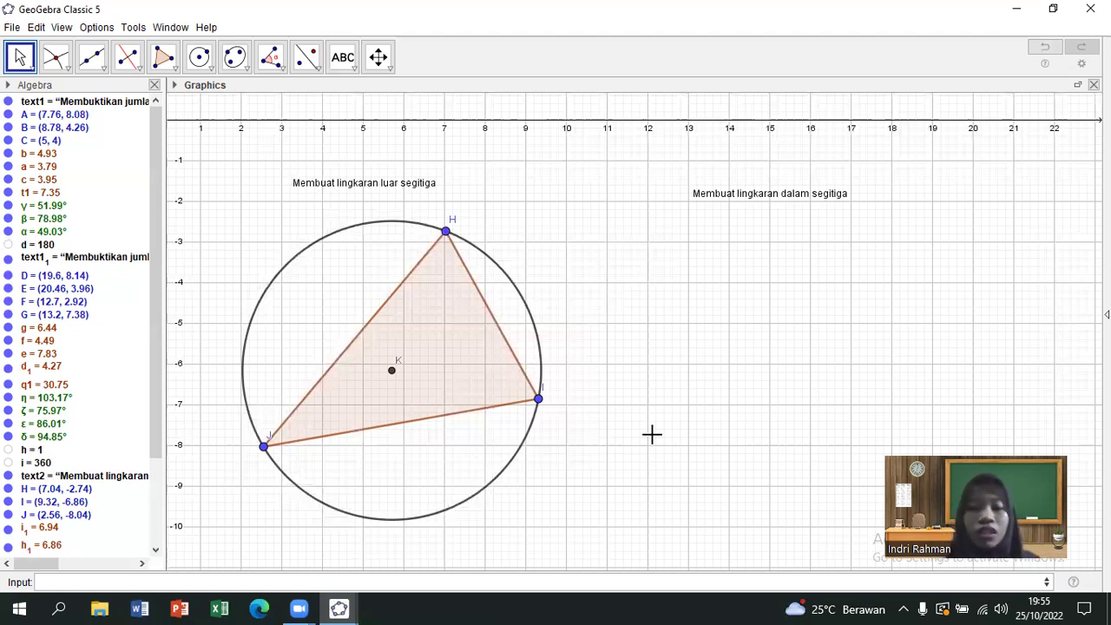
Draw a triangle below the "Membuat lingkaran dalam segitiga" title with vertices at about (16.7, -2.9), (20.1, -7.5) and (12.7, -7.6)
left_click(171, 66)
left_click(841, 235)
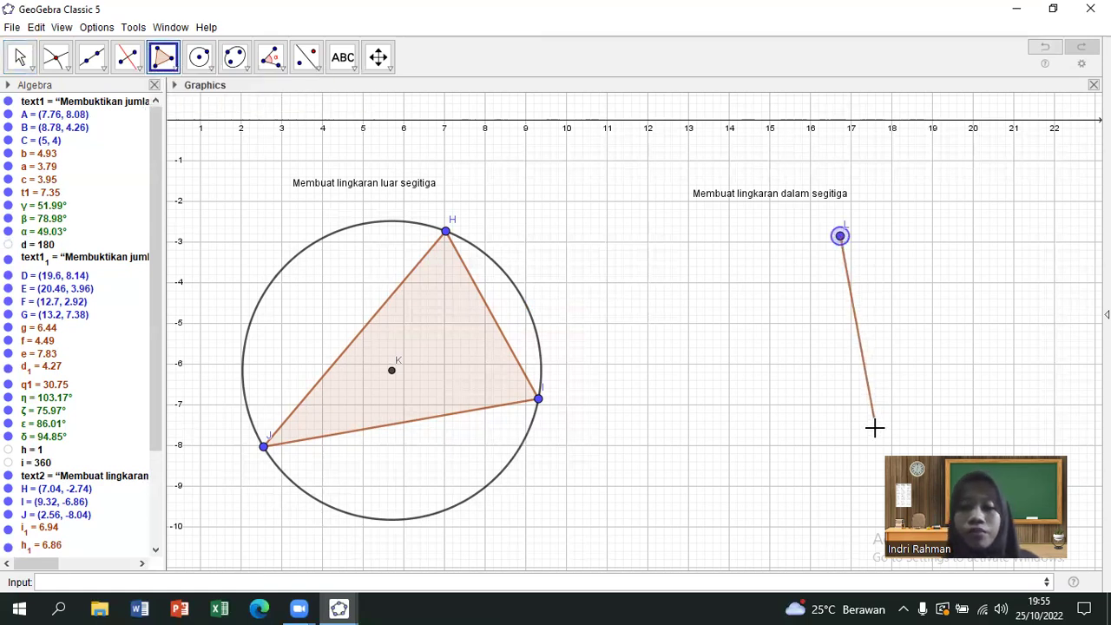
left_click(979, 423)
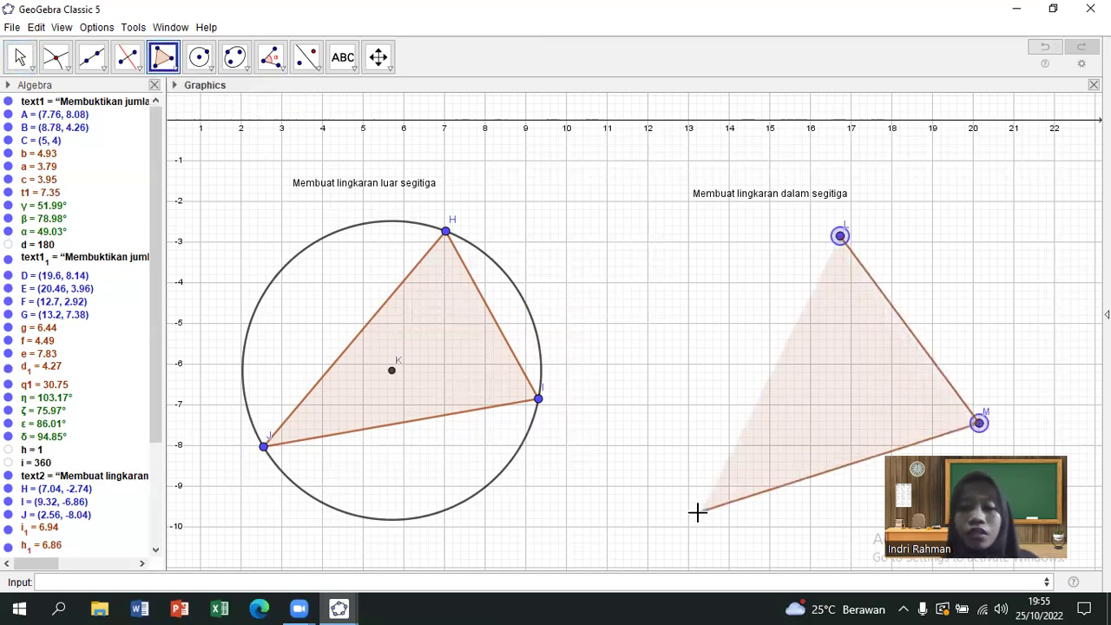
left_click(678, 429)
left_click(840, 236)
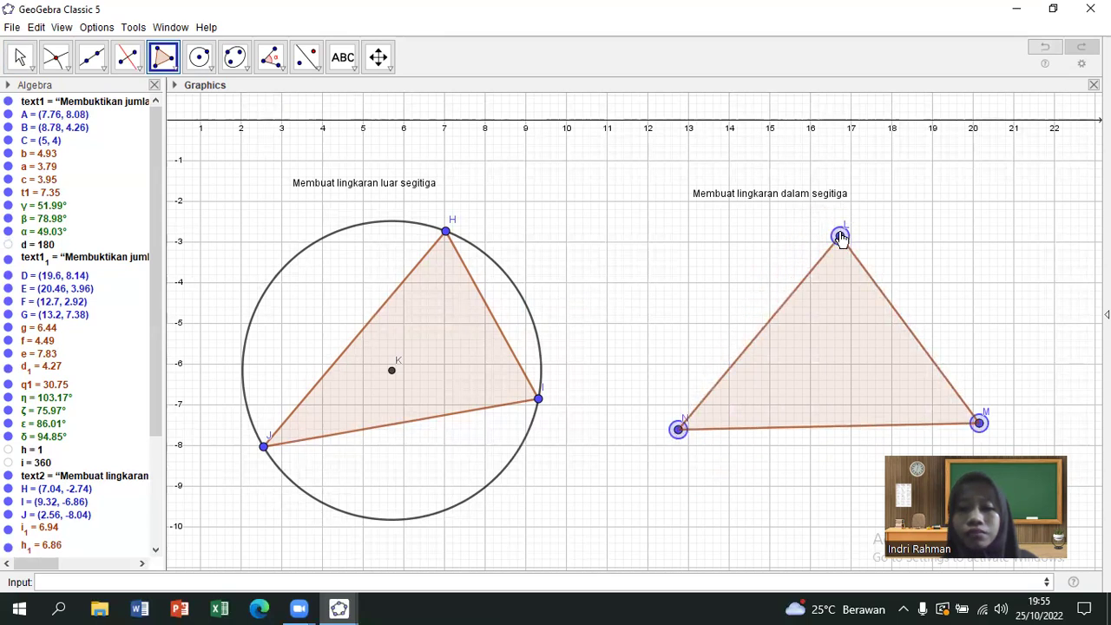
left_click(841, 236)
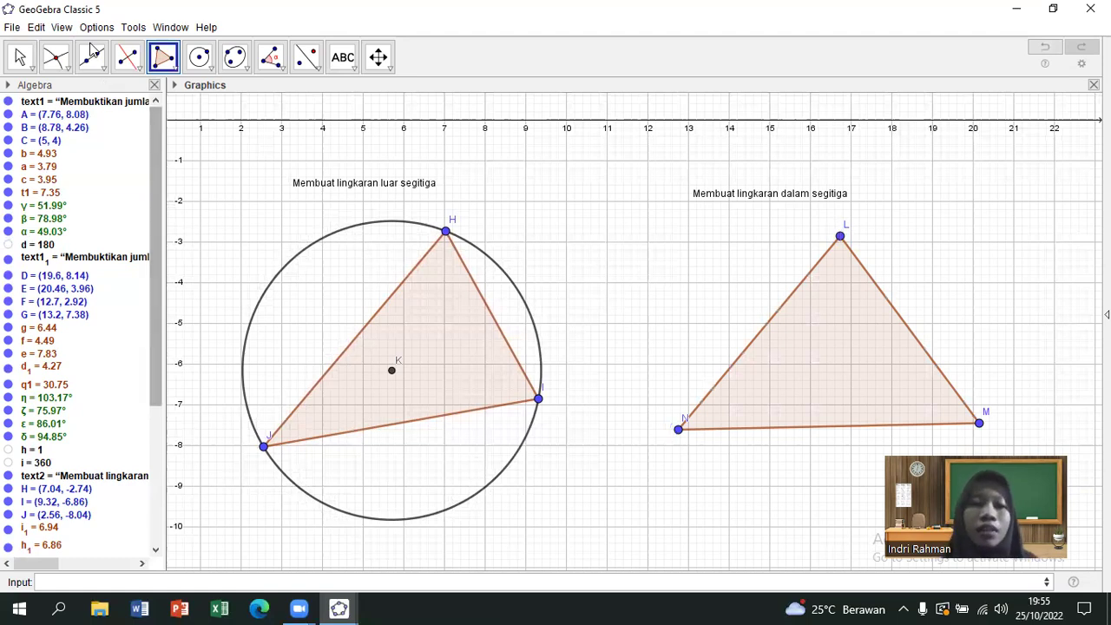
Construct the angle bisectors at vertices L, M and N of triangle LMN
left_click(126, 62)
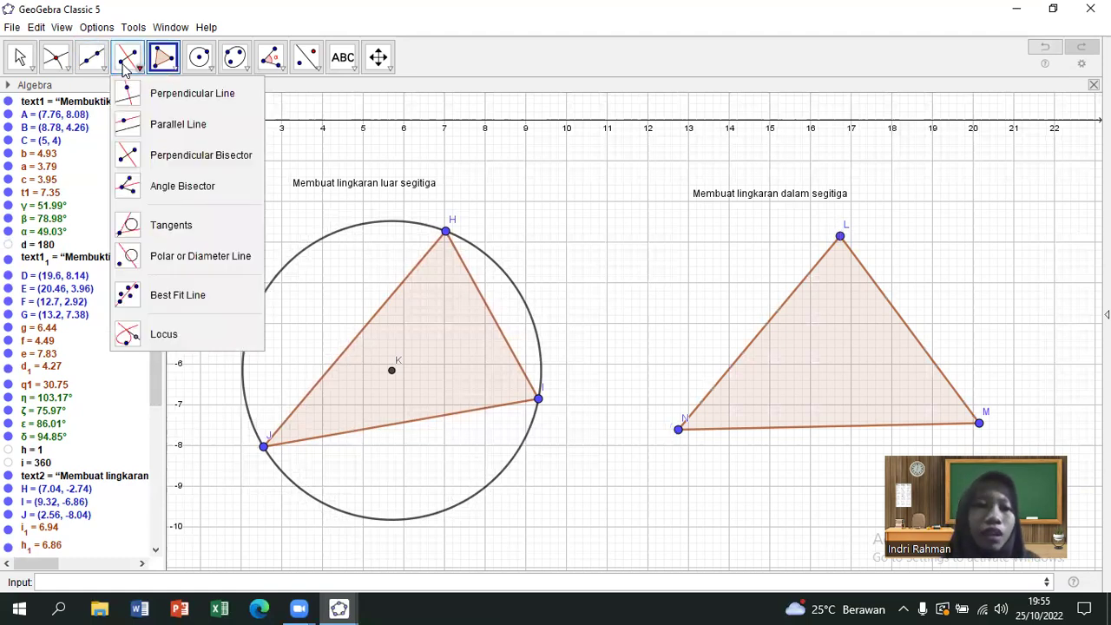
left_click(155, 186)
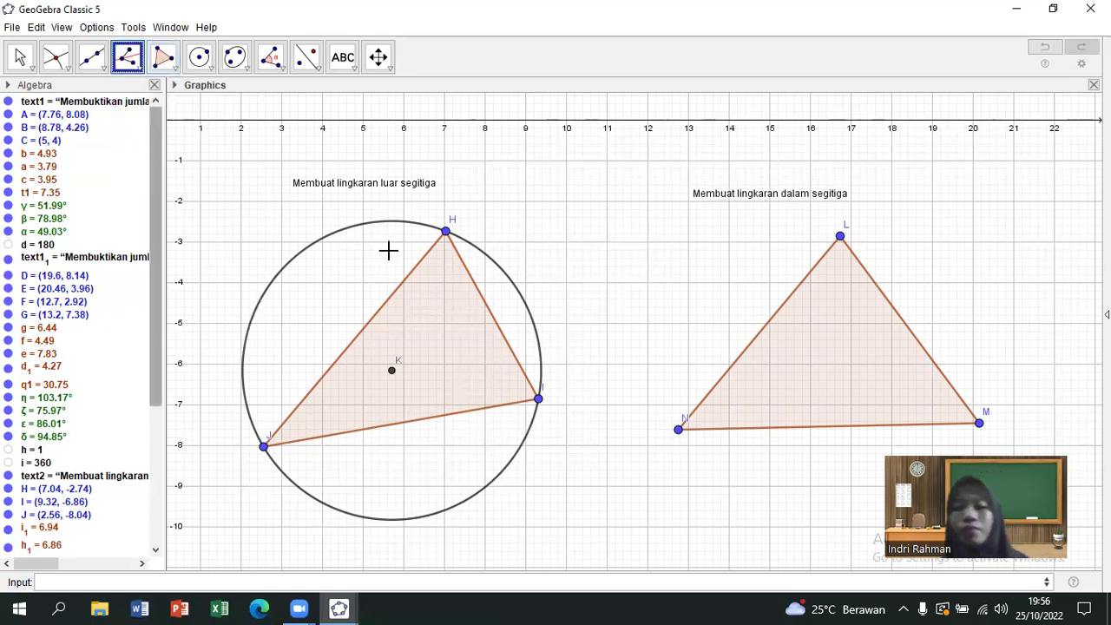
left_click(678, 430)
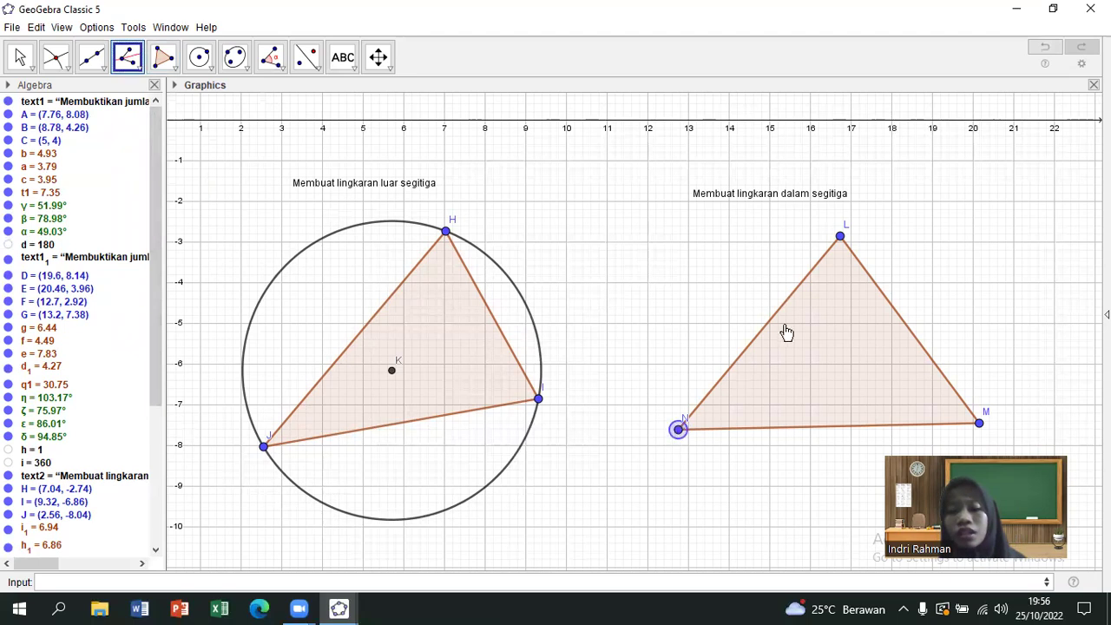
left_click(840, 235)
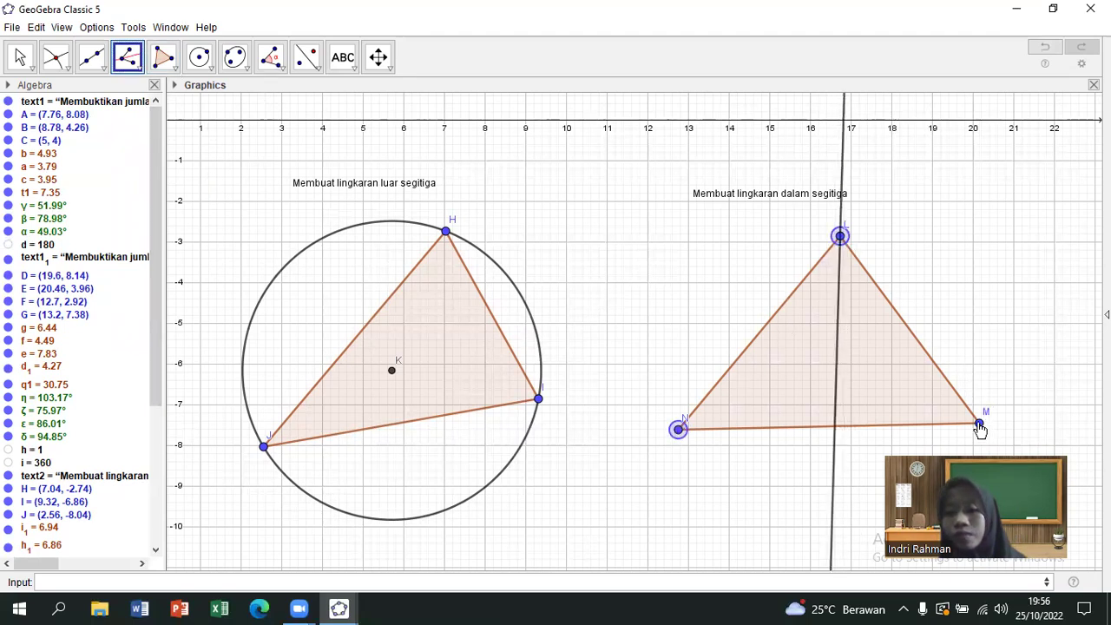
left_click(979, 422)
left_click(840, 237)
left_click(979, 423)
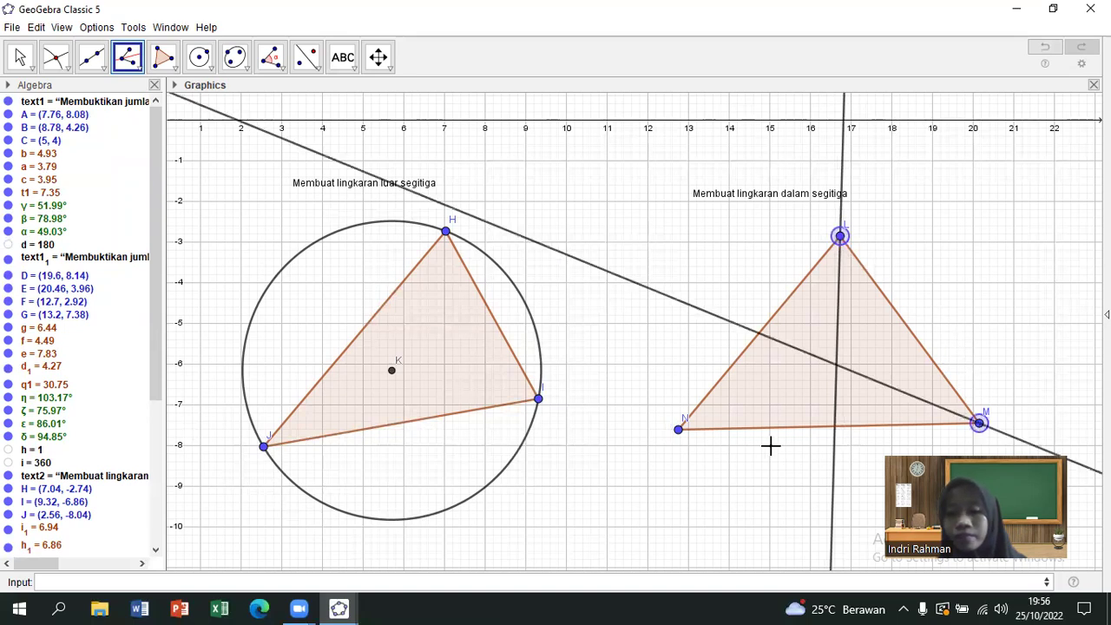
left_click(679, 431)
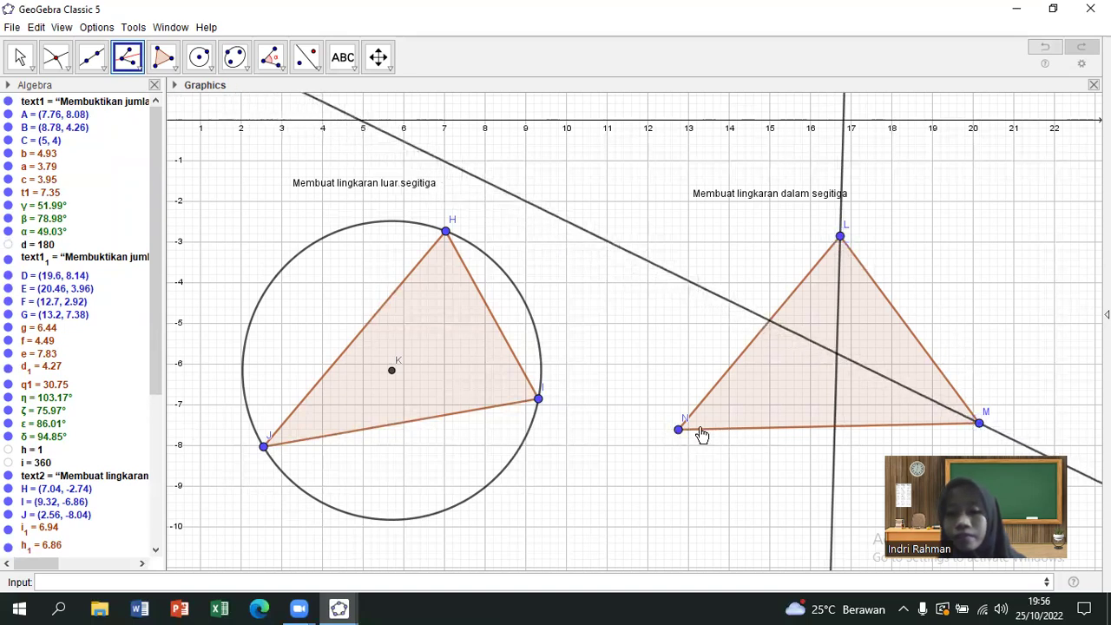
left_click(980, 424)
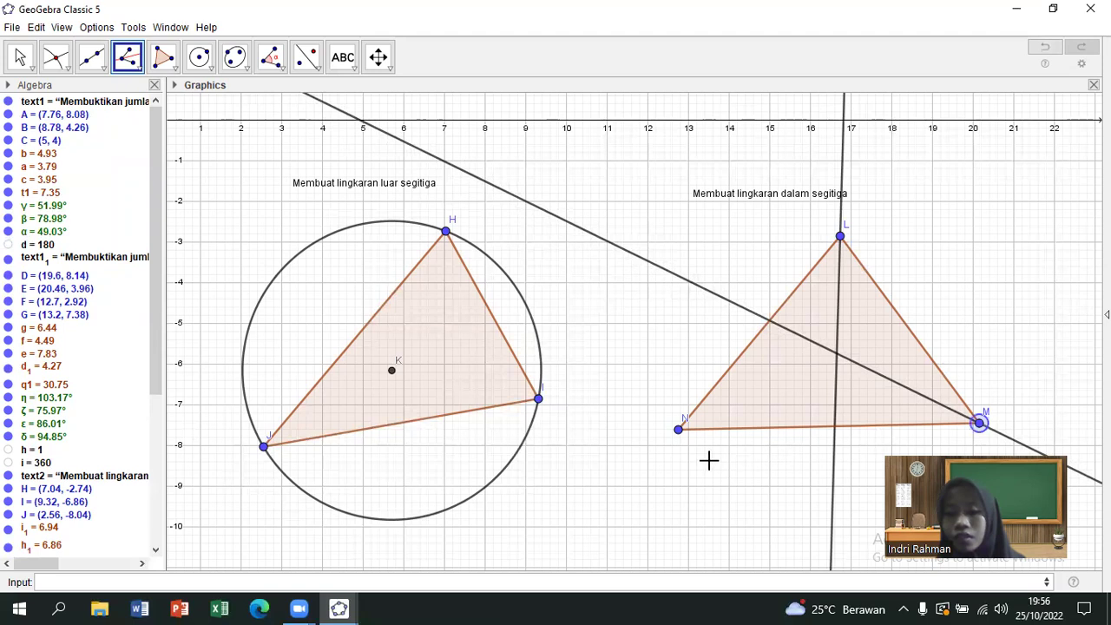
left_click(677, 429)
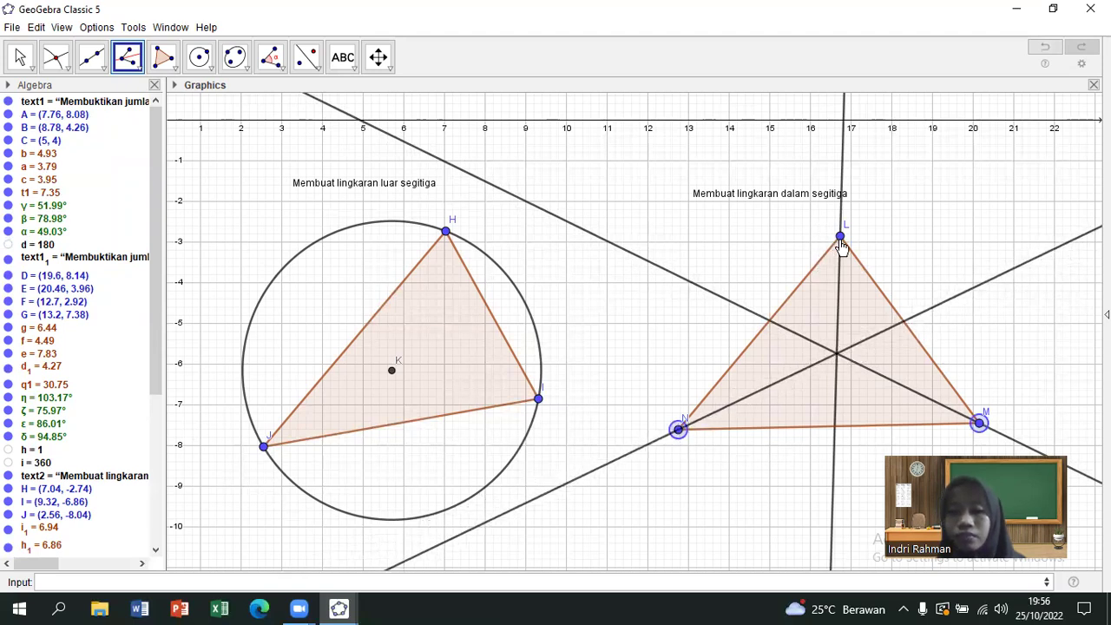
left_click(839, 238)
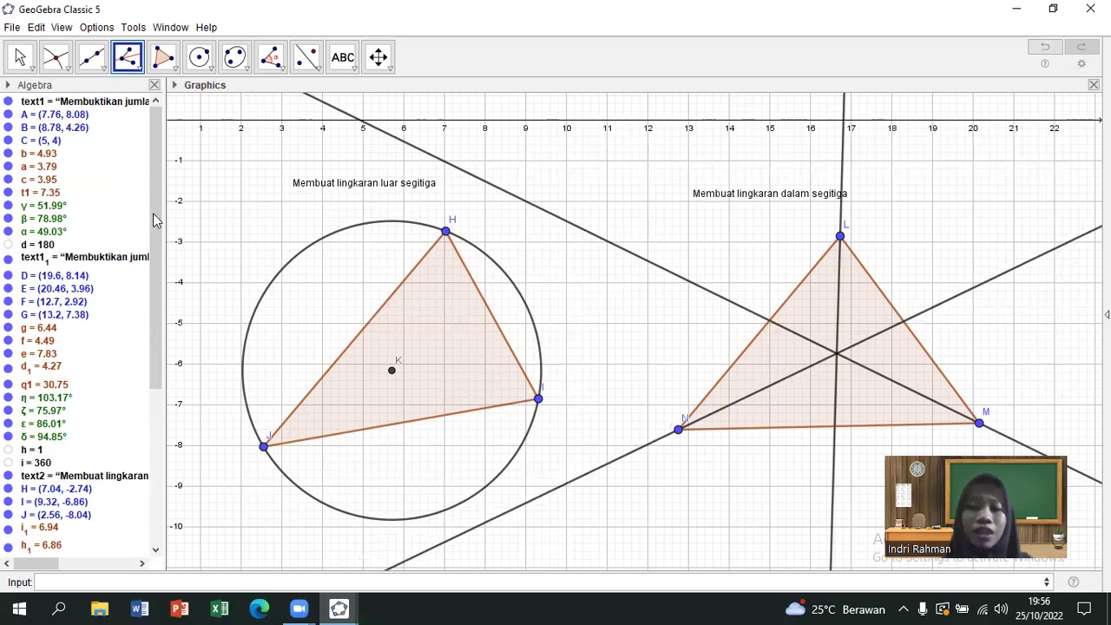
Mark the intersection point of the three angle bisectors and construct a line through it perpendicular to side MN
left_click(64, 64)
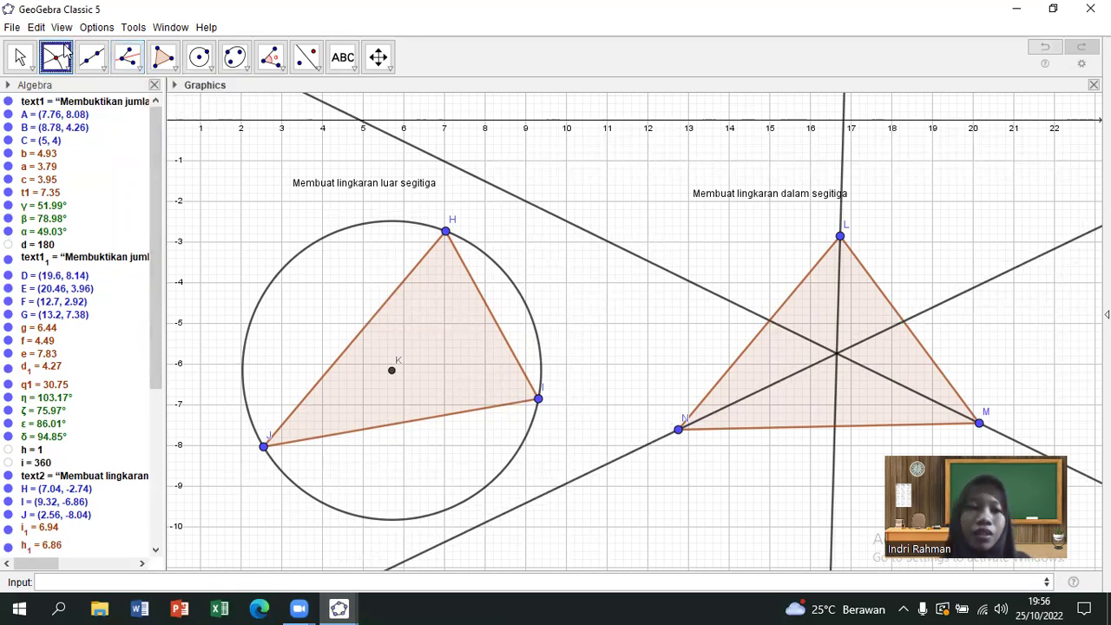
left_click(837, 350)
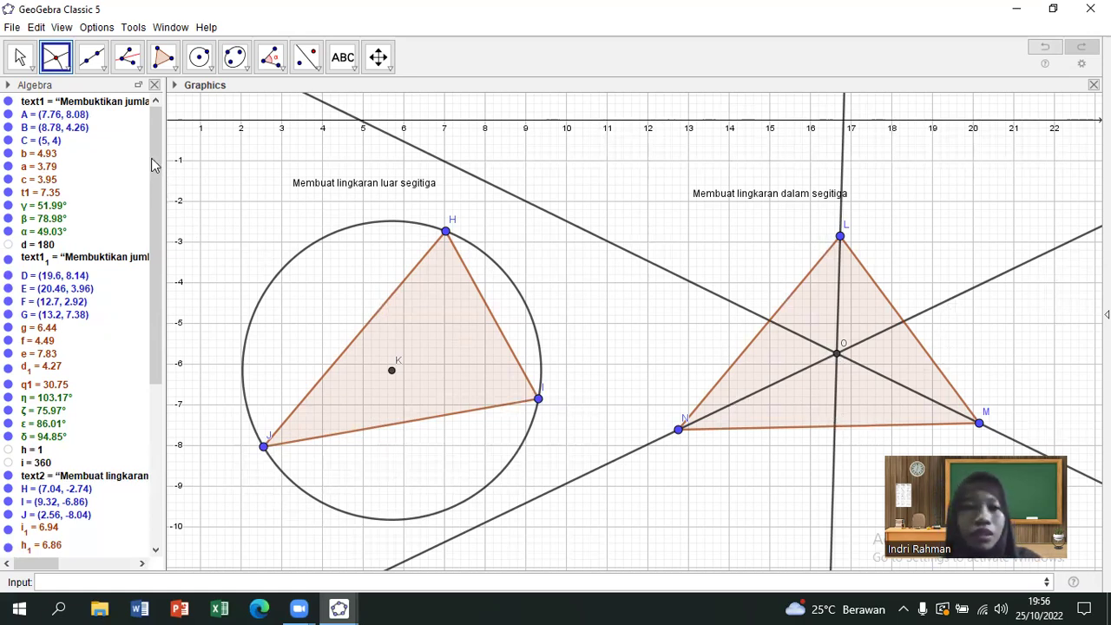
left_click(105, 57)
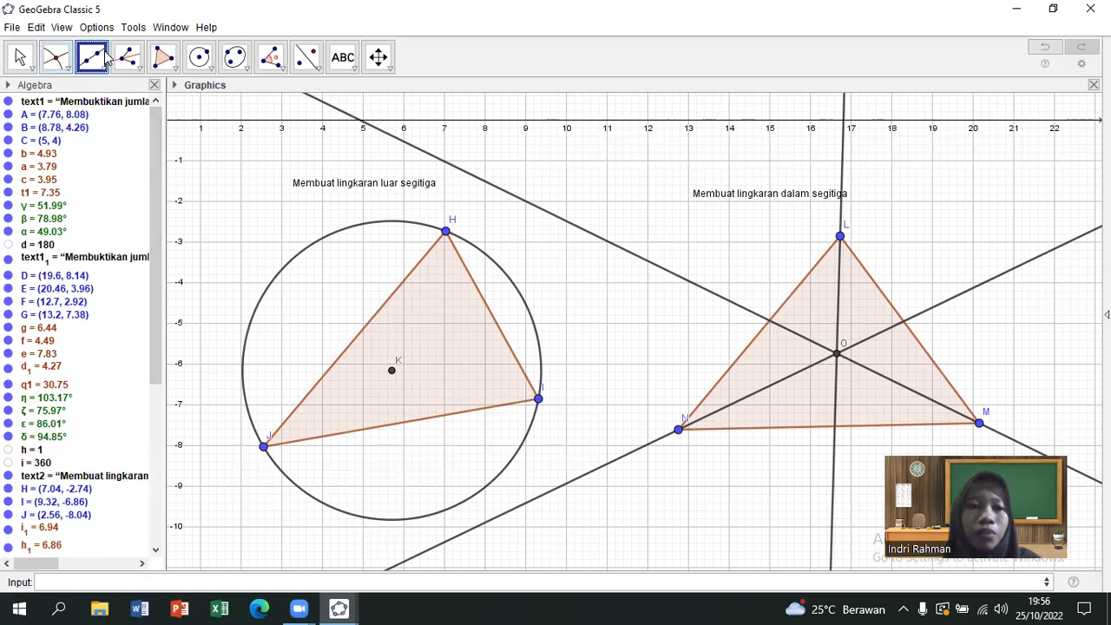
left_click(106, 58)
left_click(126, 57)
left_click(143, 91)
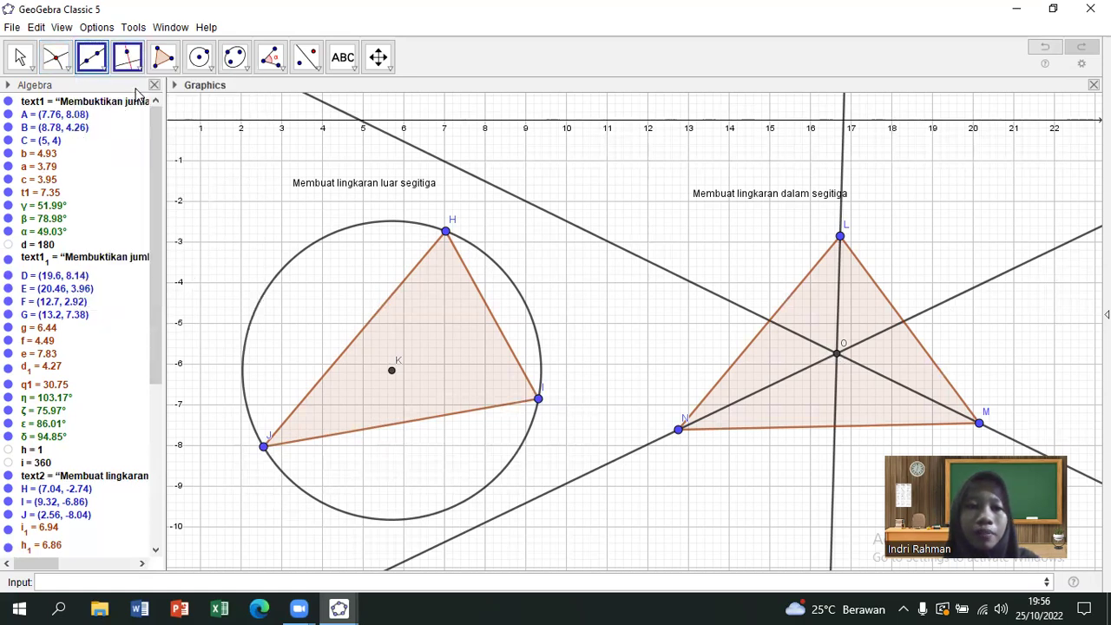
left_click(836, 356)
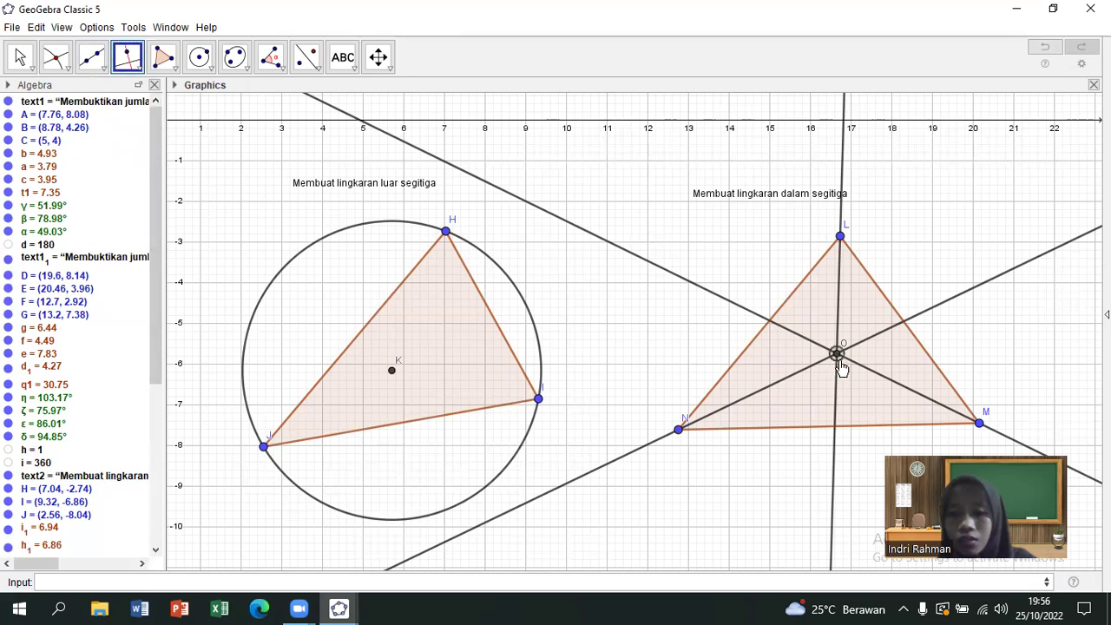
left_click(856, 426)
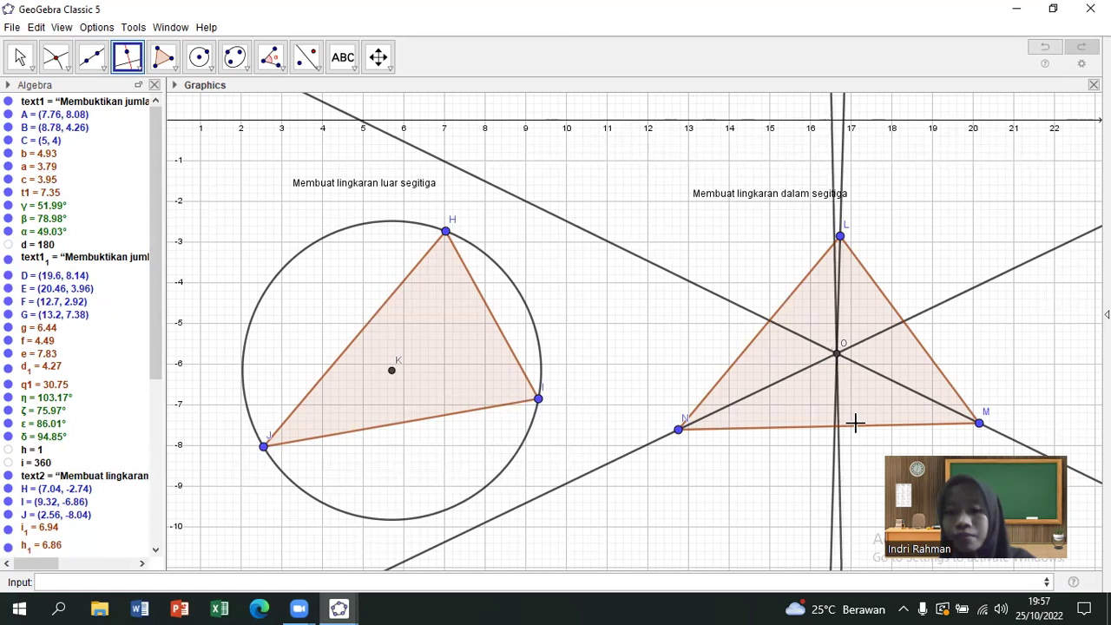
Mark where the perpendicular line meets side MN, and draw a circle centred at O through that point
left_click(54, 59)
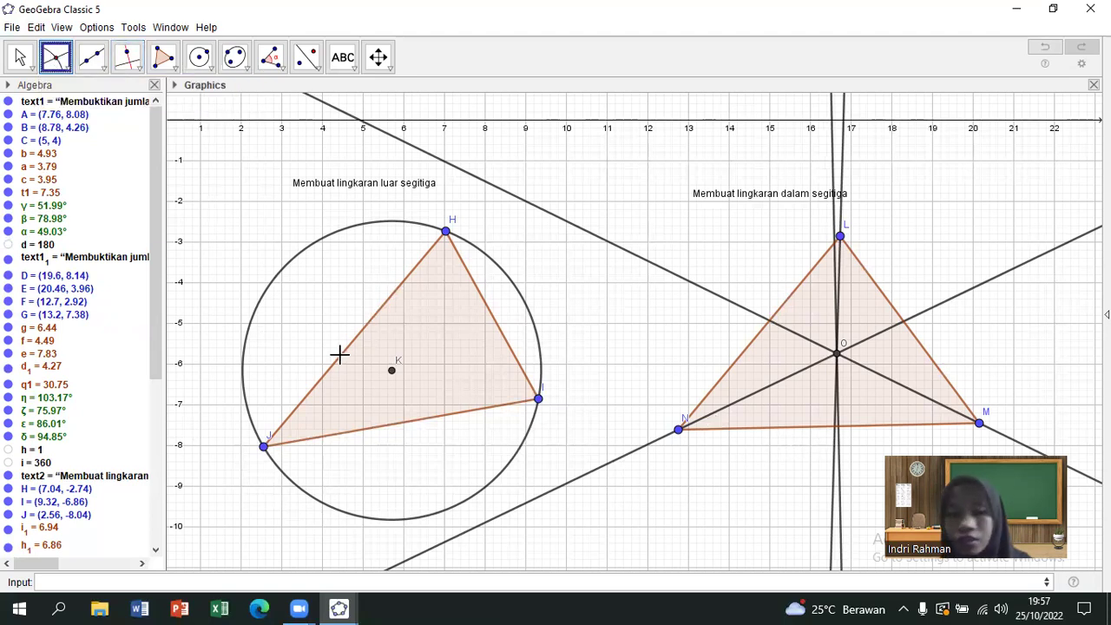
left_click(840, 427)
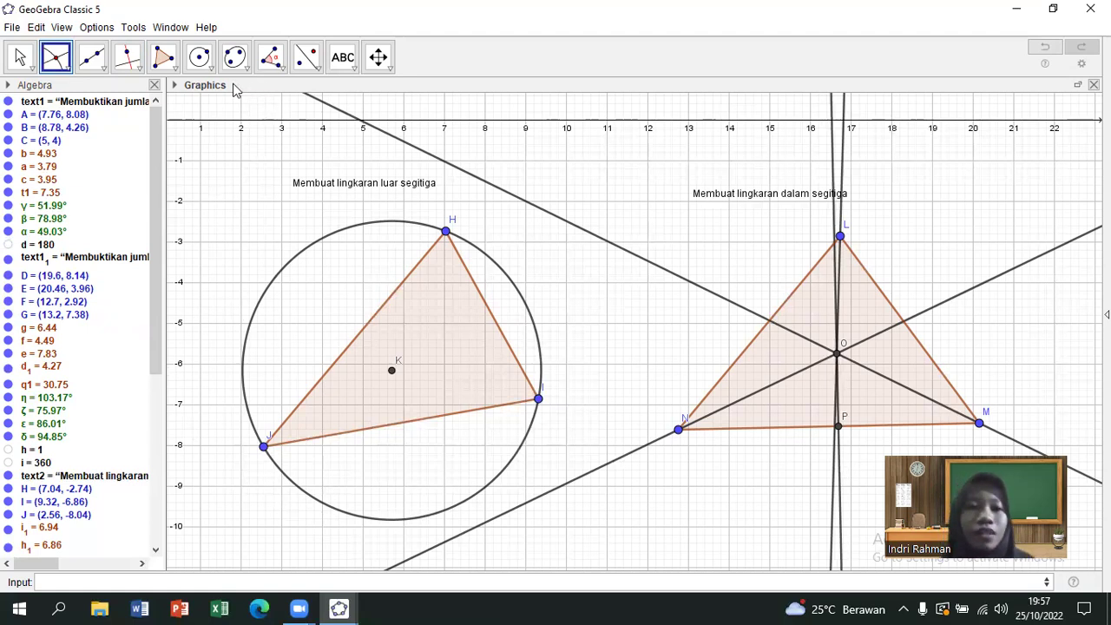
left_click(206, 70)
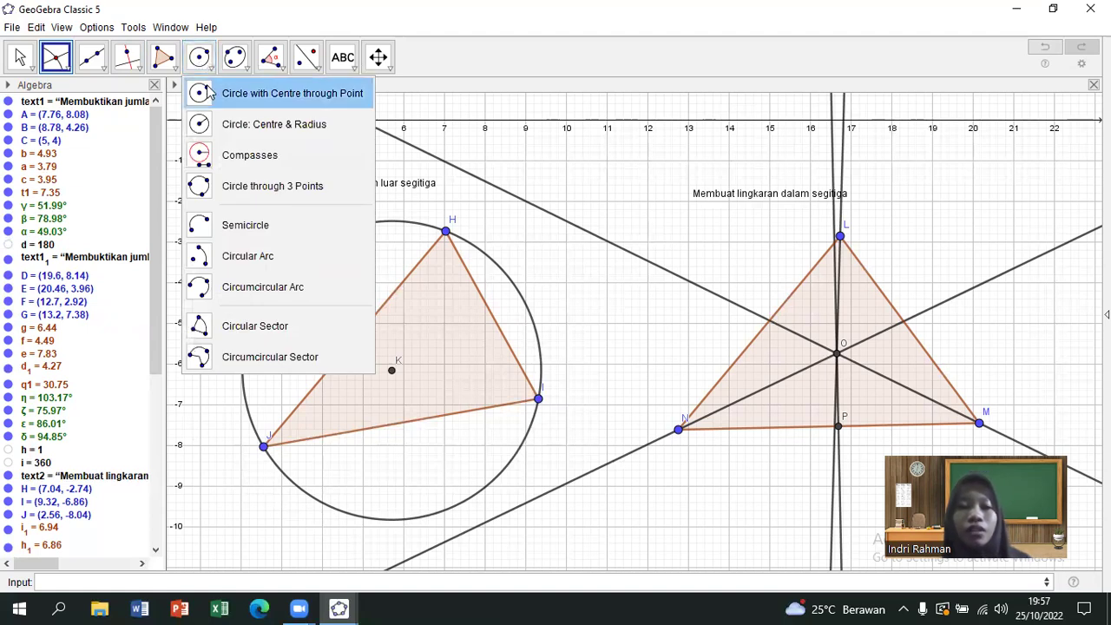
left_click(208, 93)
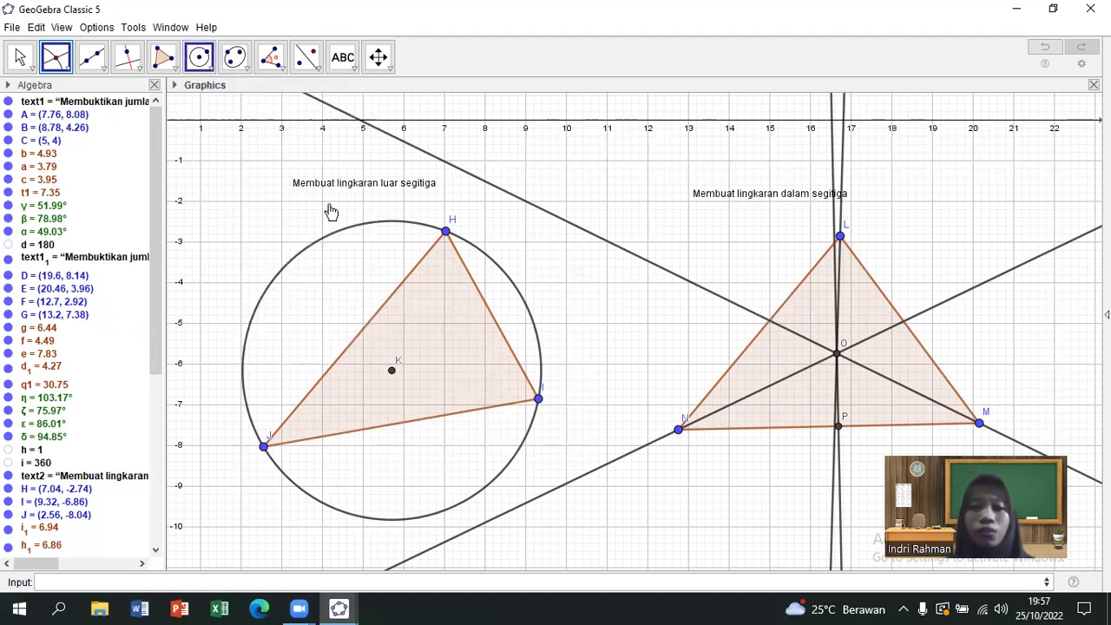
left_click(838, 353)
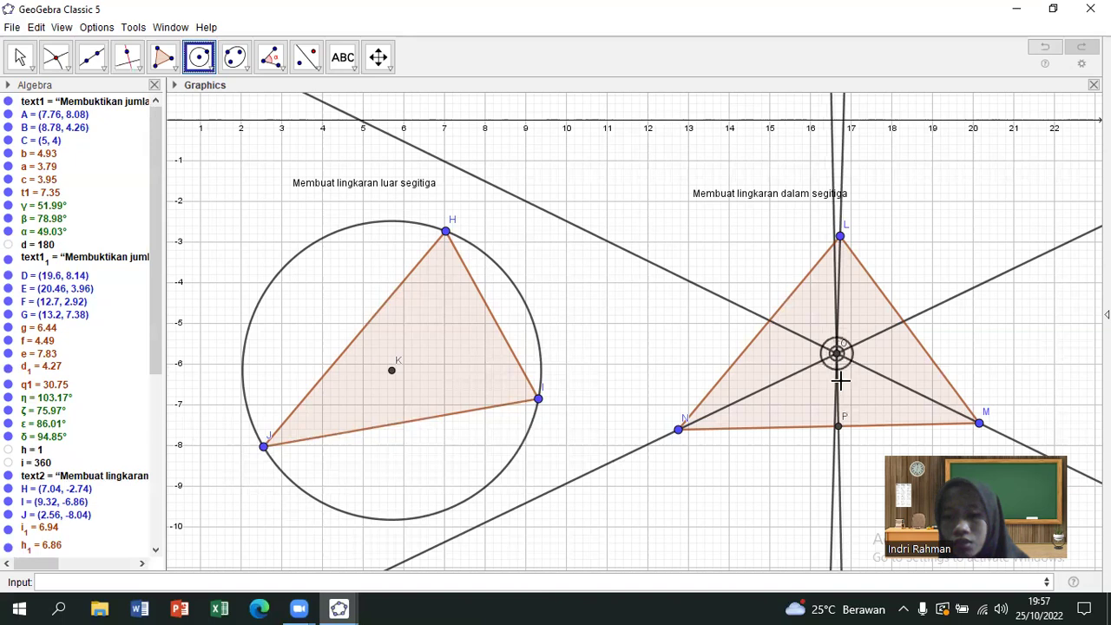
left_click(837, 426)
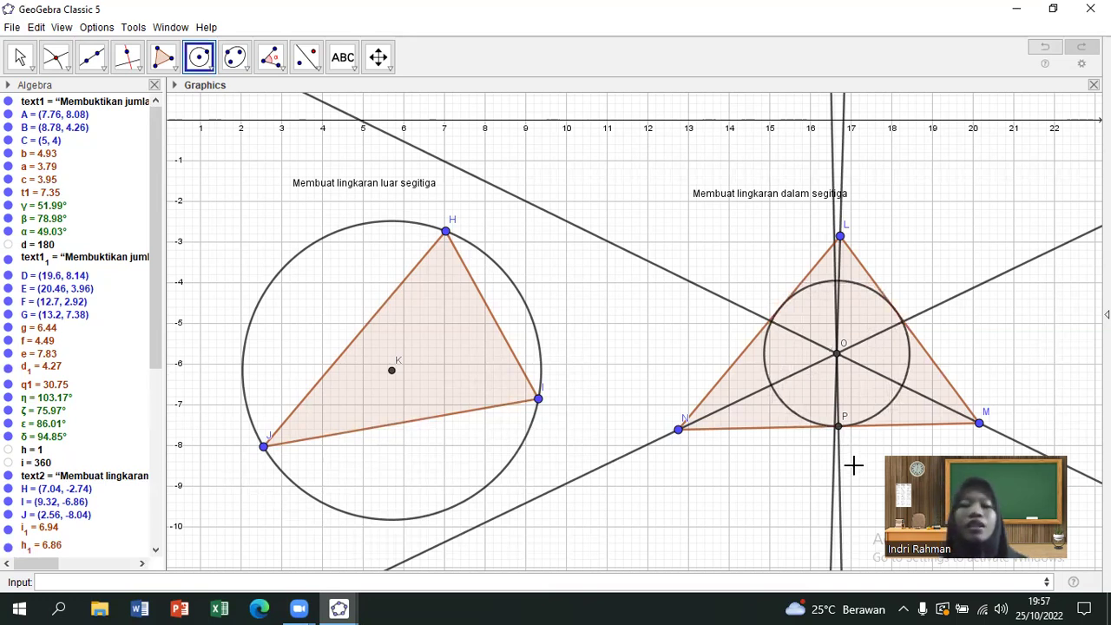
Hide the three angle bisectors and the perpendicular line of triangle LMN
left_click(21, 57)
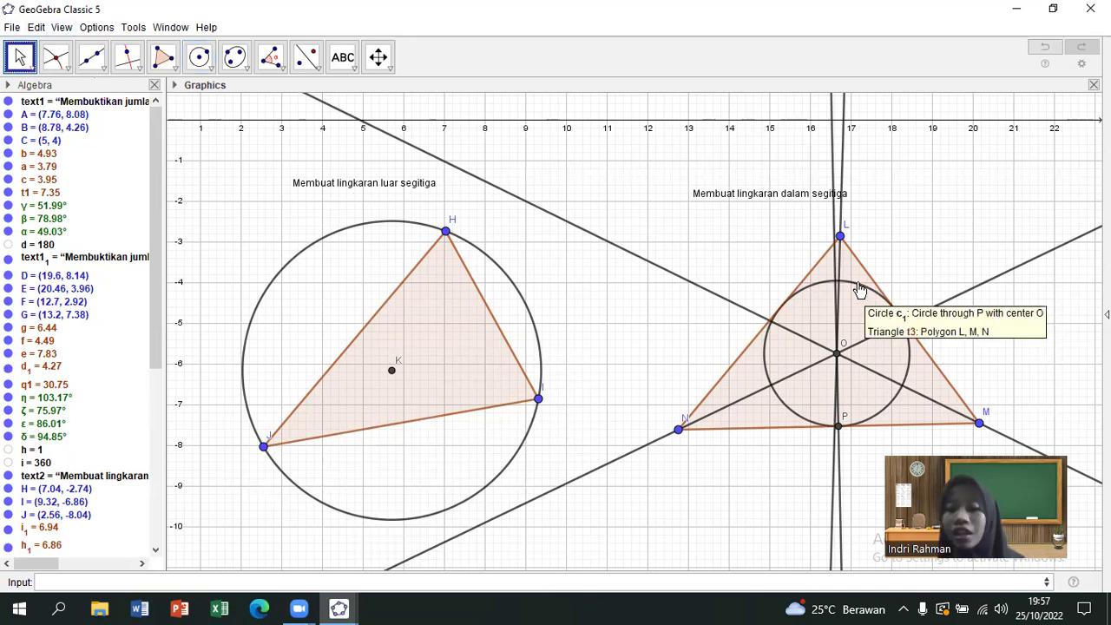
right_click(699, 292)
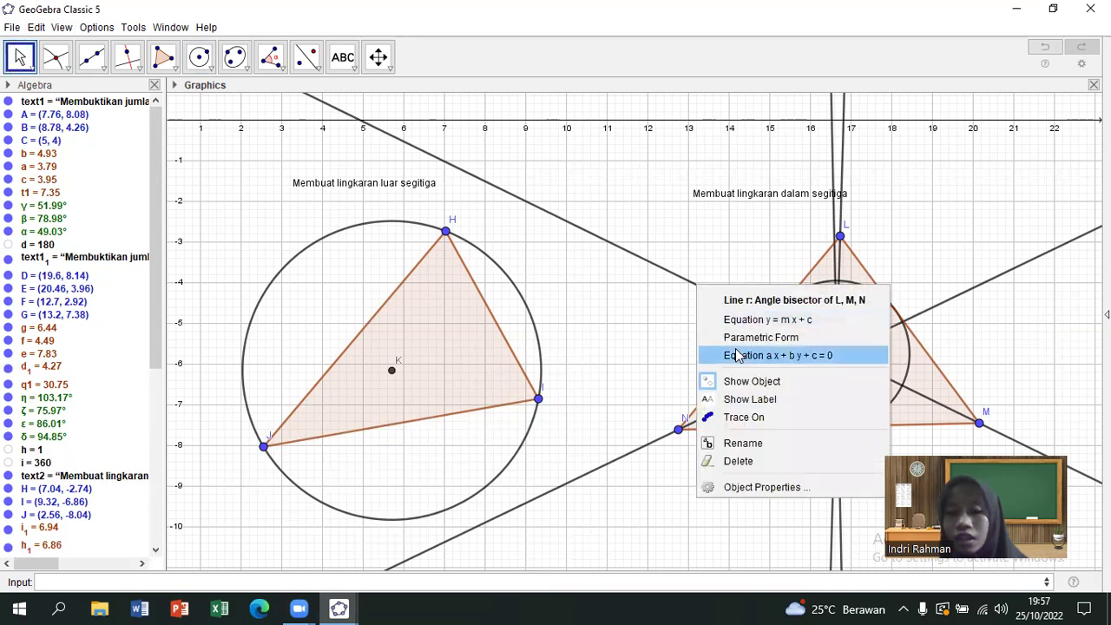
left_click(745, 379)
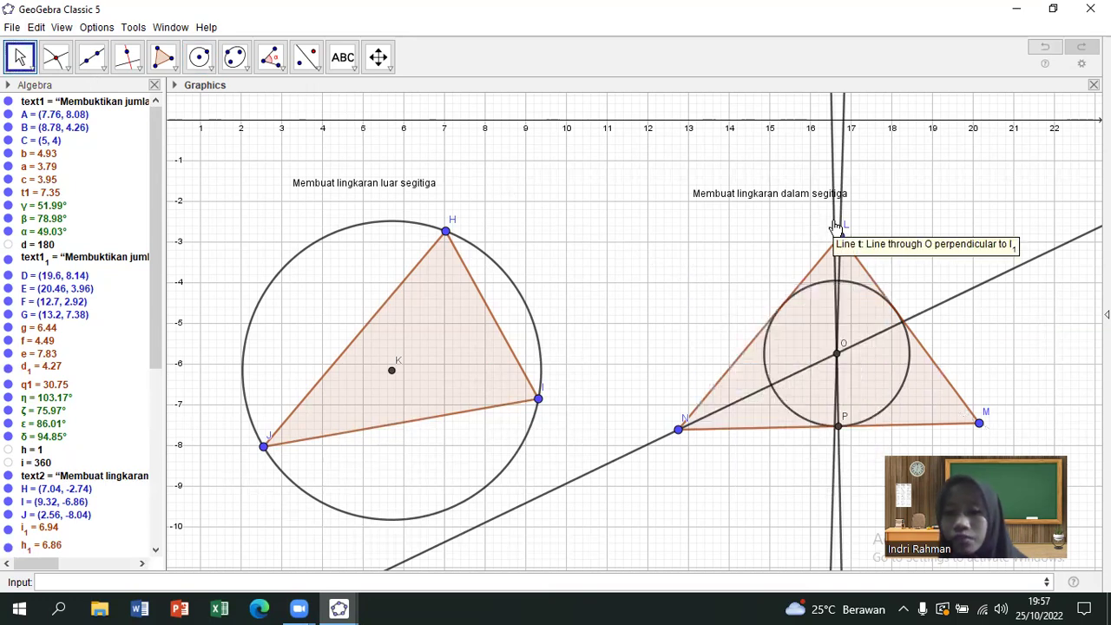
right_click(837, 228)
left_click(894, 316)
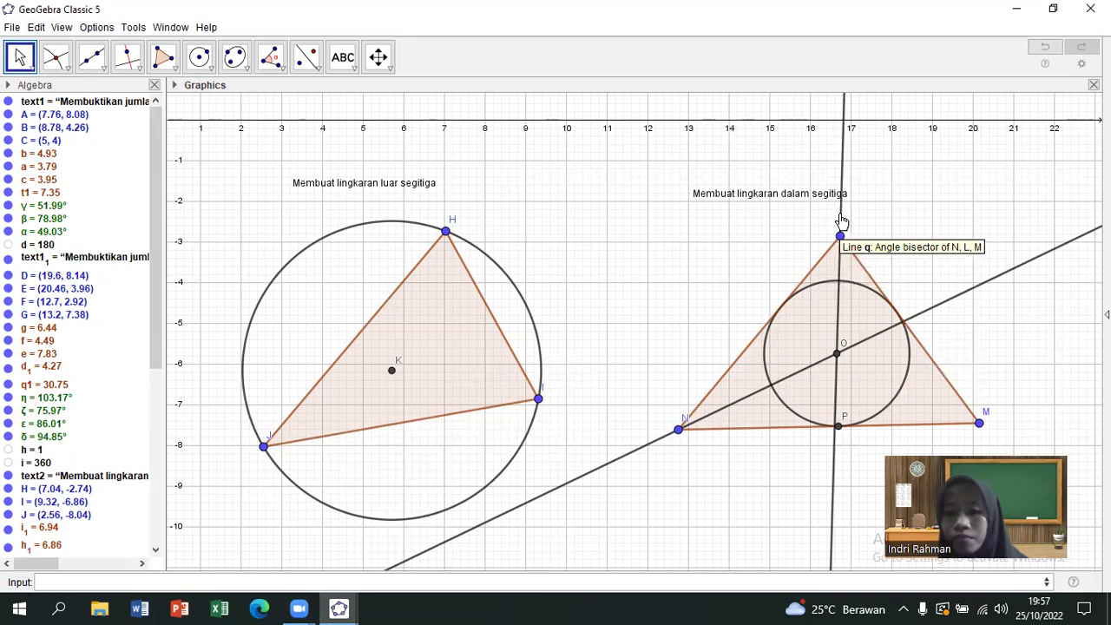
right_click(838, 222)
left_click(857, 316)
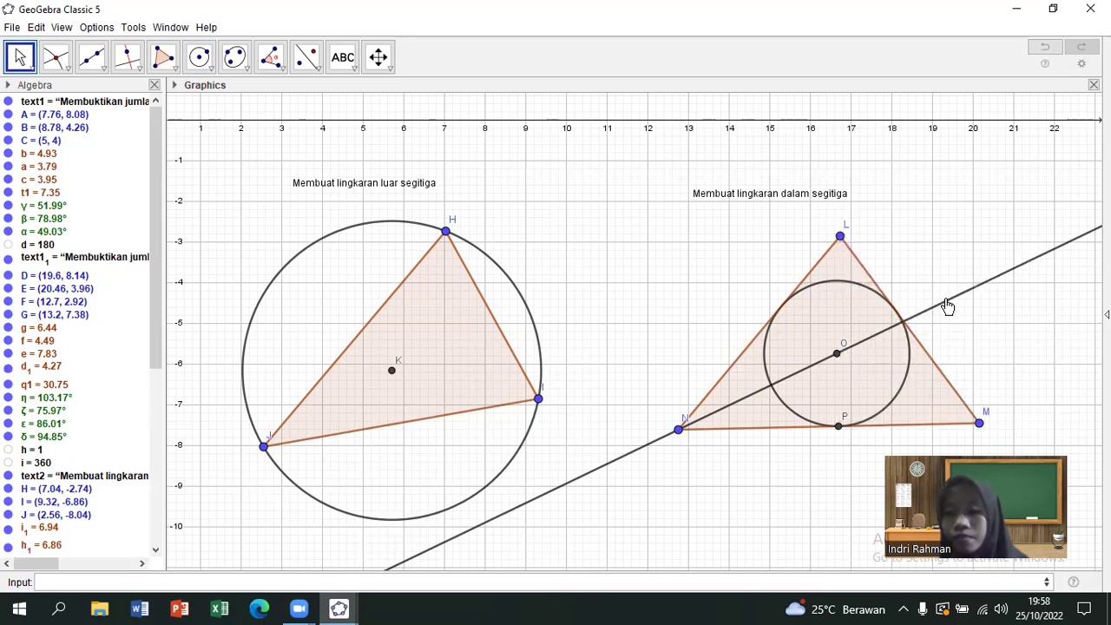
right_click(944, 304)
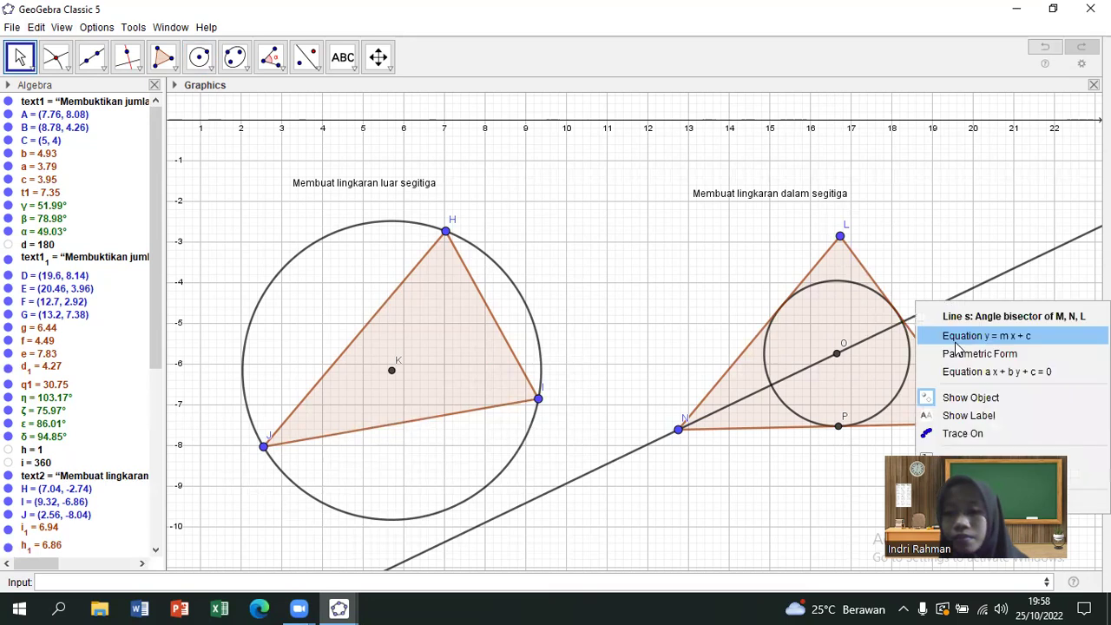
left_click(960, 398)
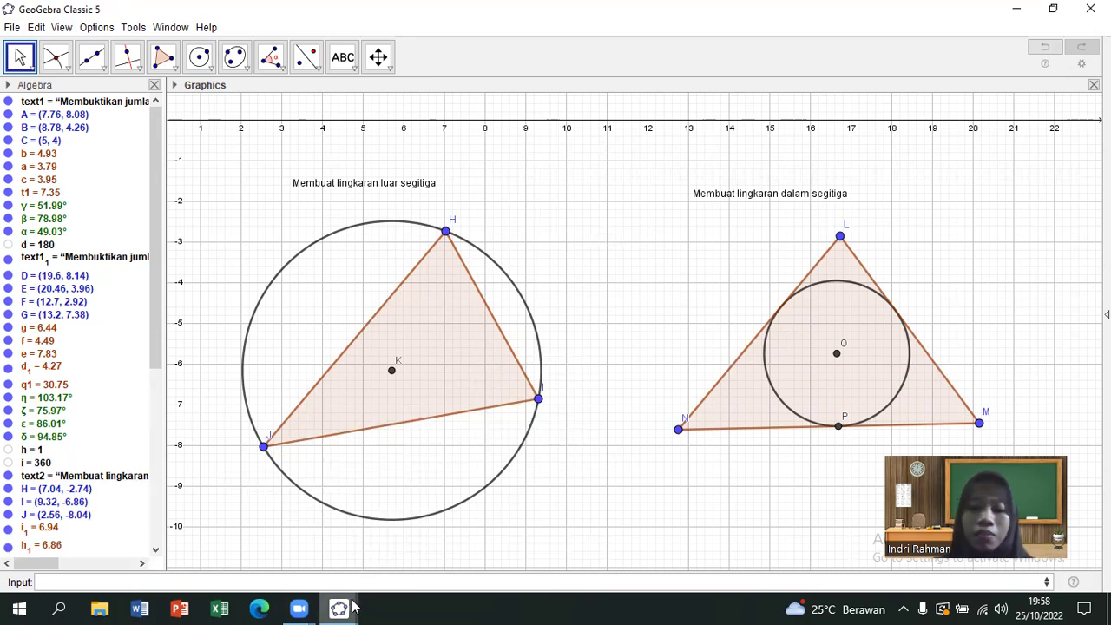
Switch to the empty GeoGebra window and add the text "Membuat kurva linear dan kurva kuadrat dengan memasukkan aljabar" to the graphics view
mouse_move(353, 608)
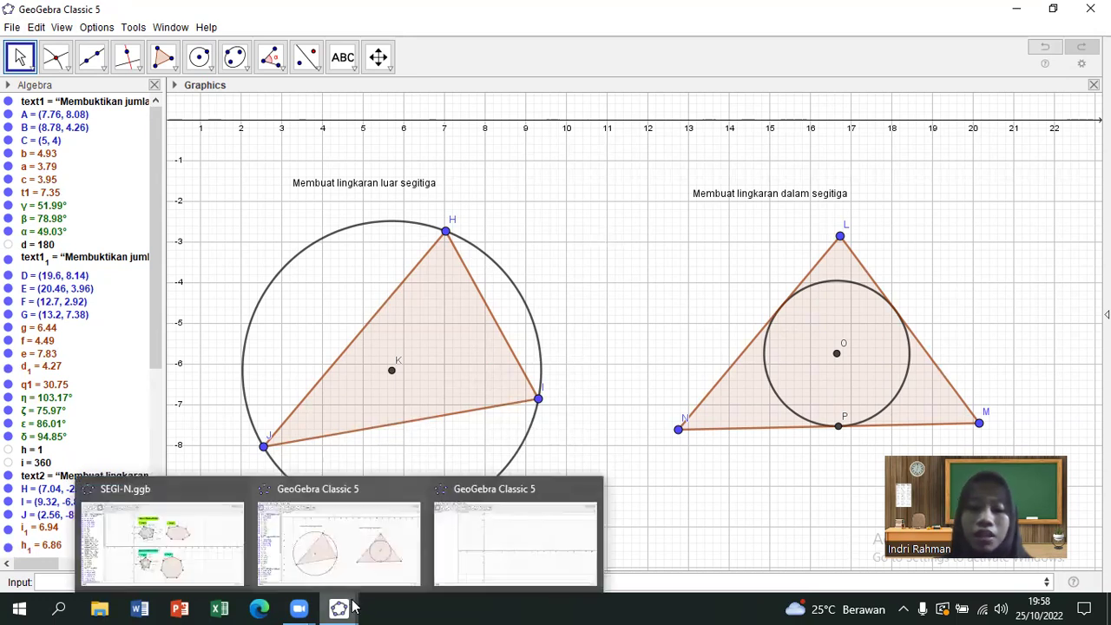
left_click(472, 551)
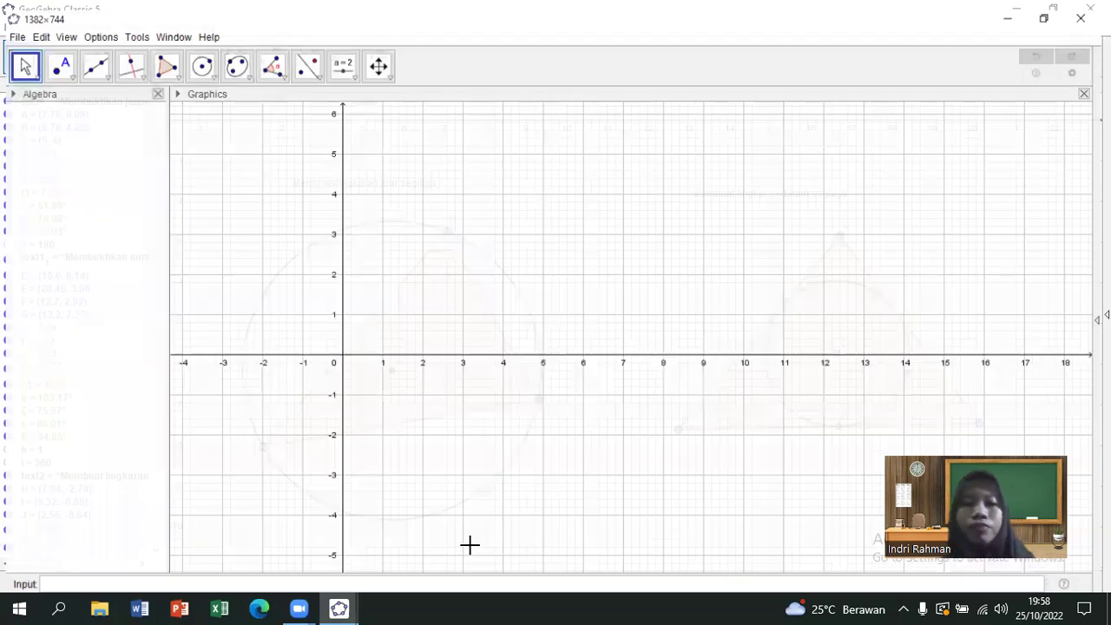
left_click(348, 75)
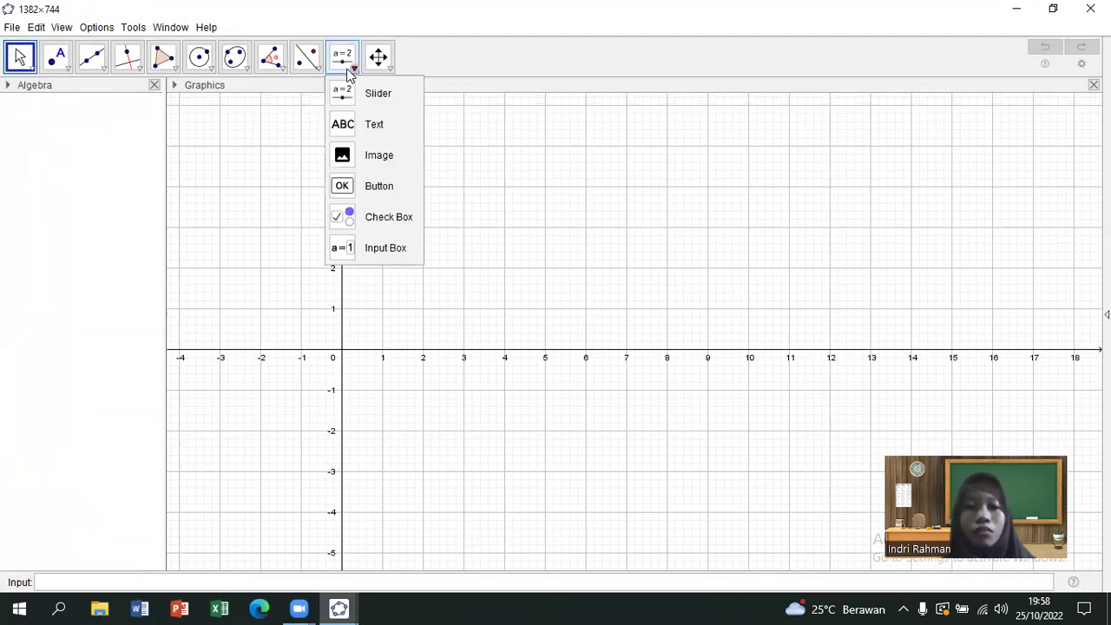
left_click(356, 124)
left_click(581, 189)
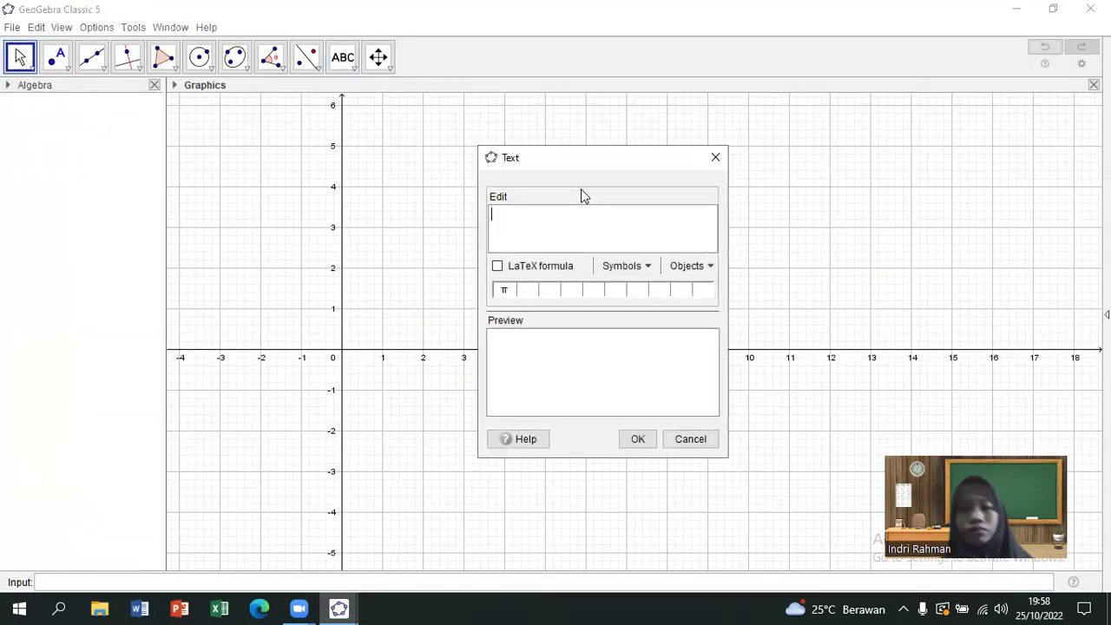
type("Mem")
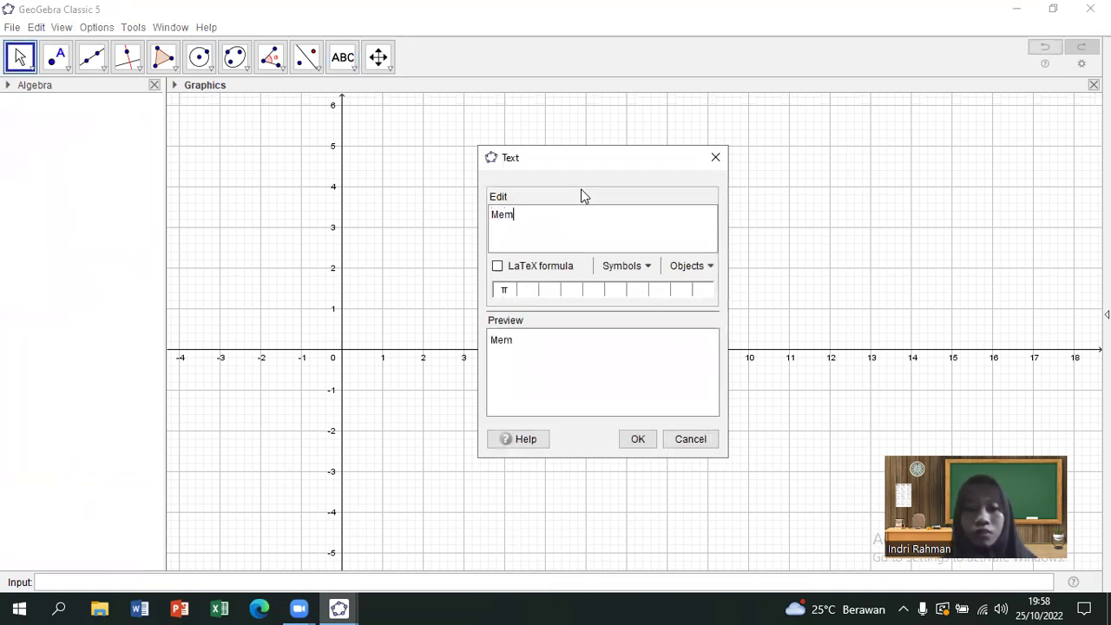
type("buat k")
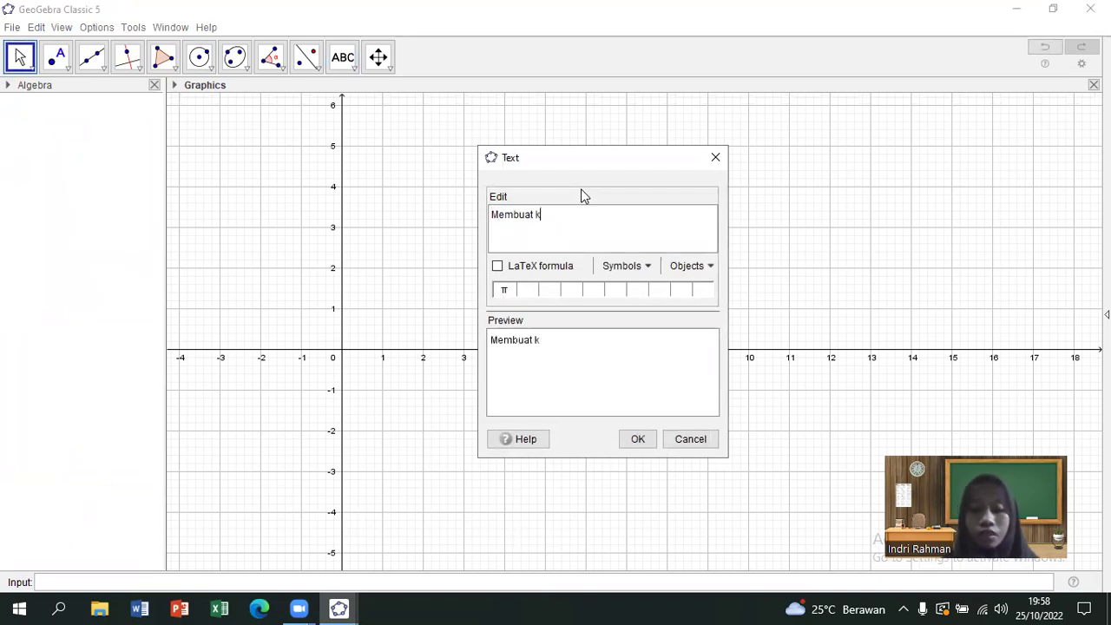
type("urva l")
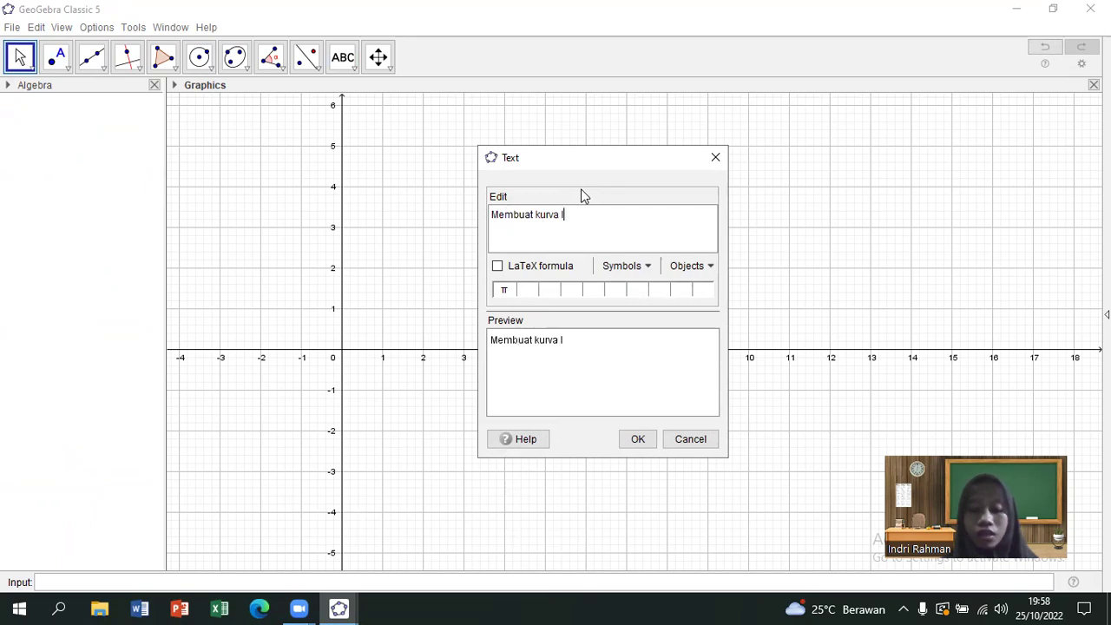
type("inear d")
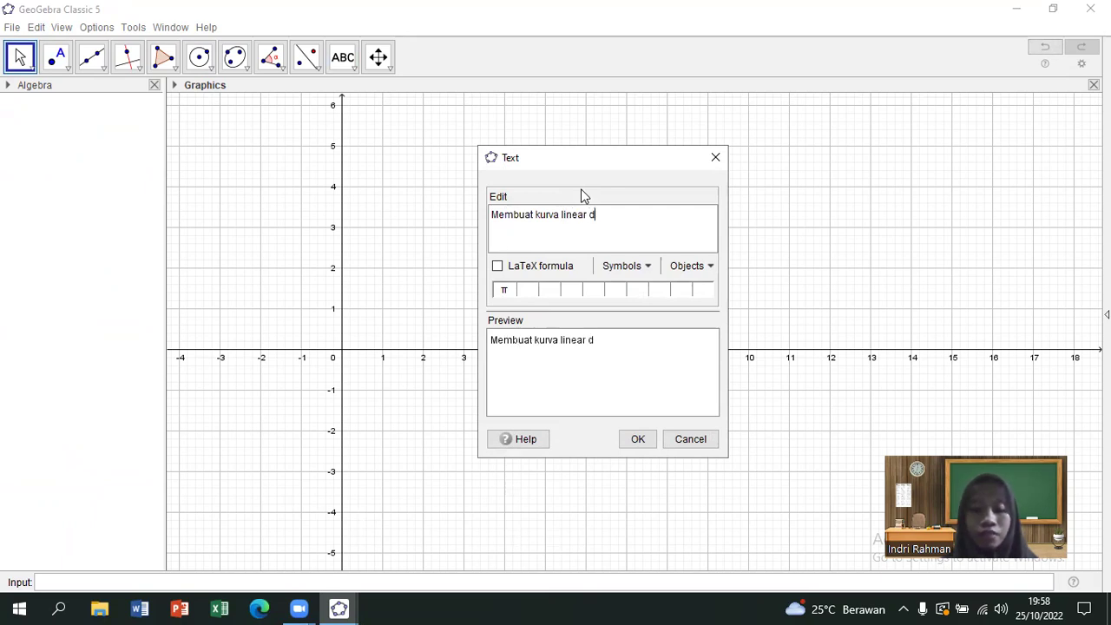
type("an kurva")
type(" kuad")
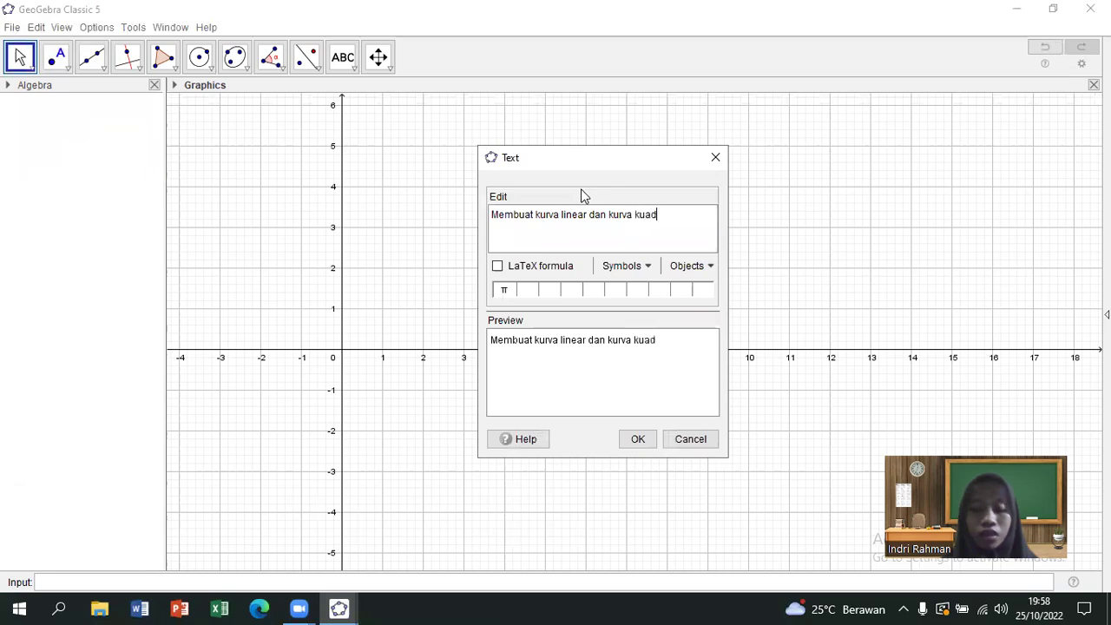
type("rat deng")
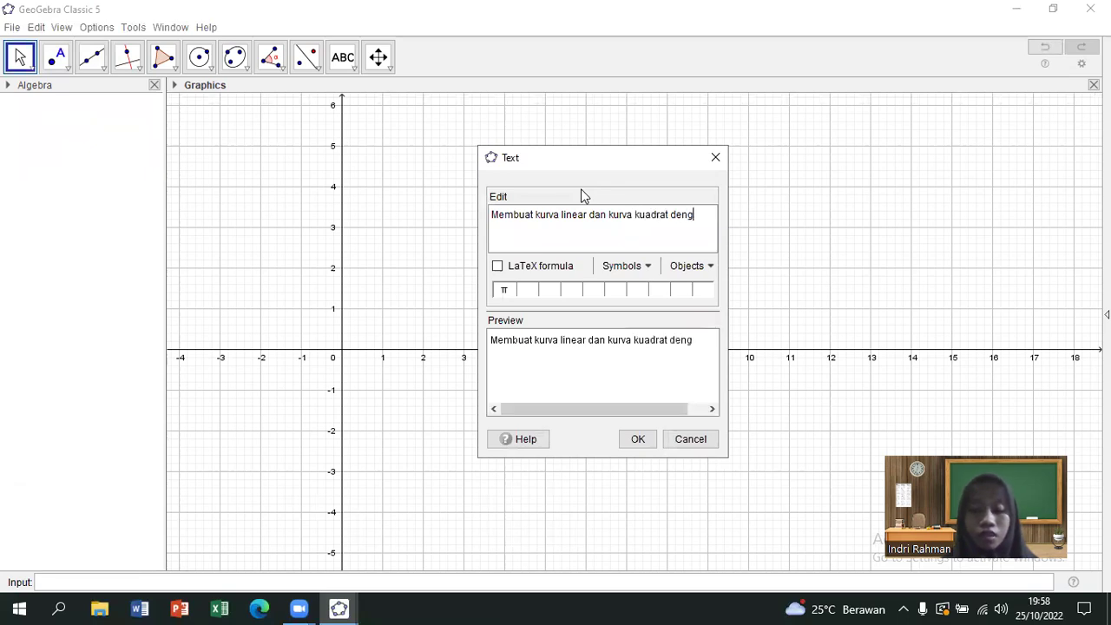
type("an mema")
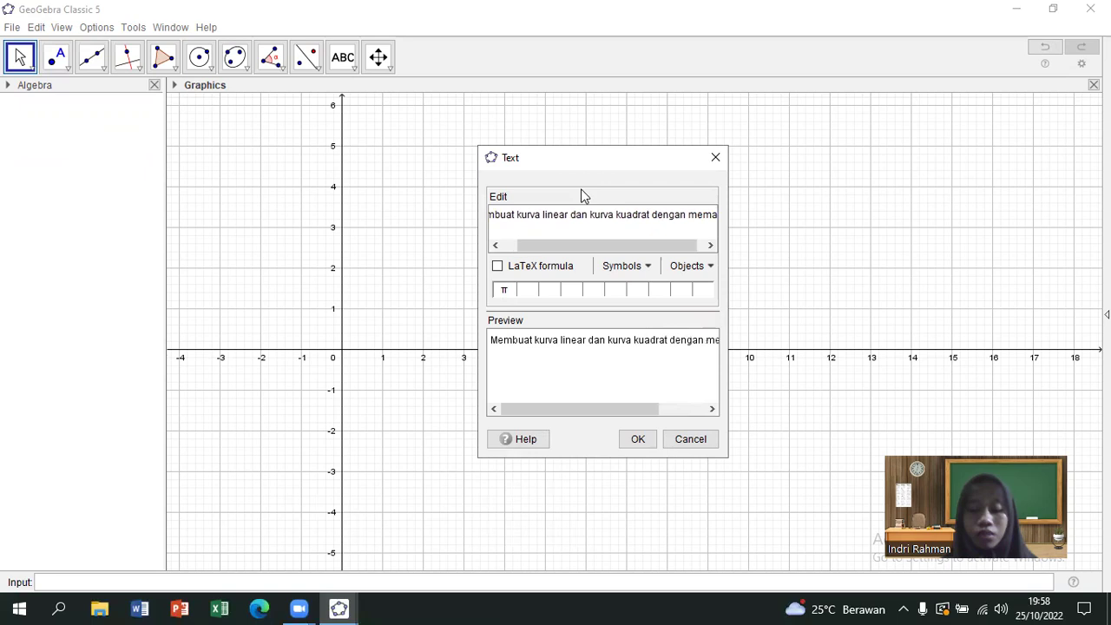
type("sukkan a")
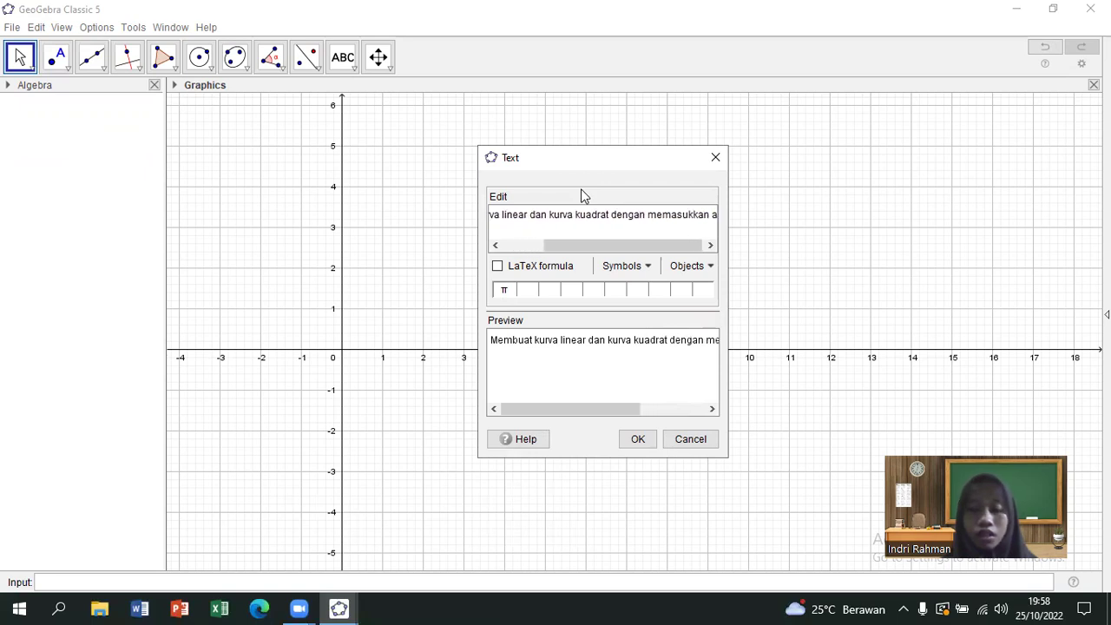
type("ljabar")
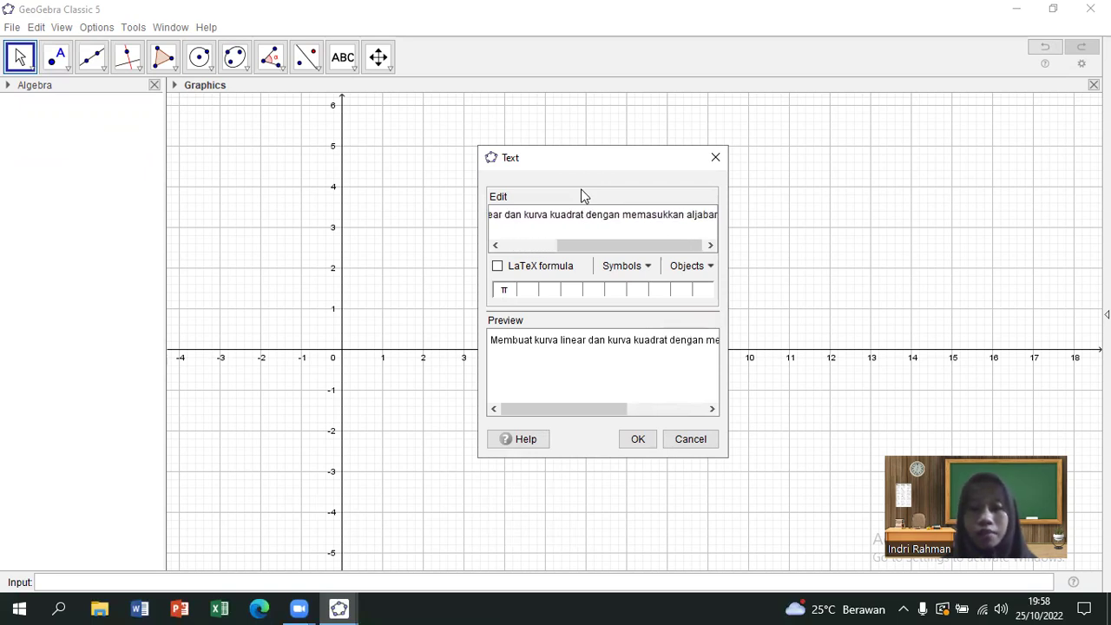
left_click(623, 437)
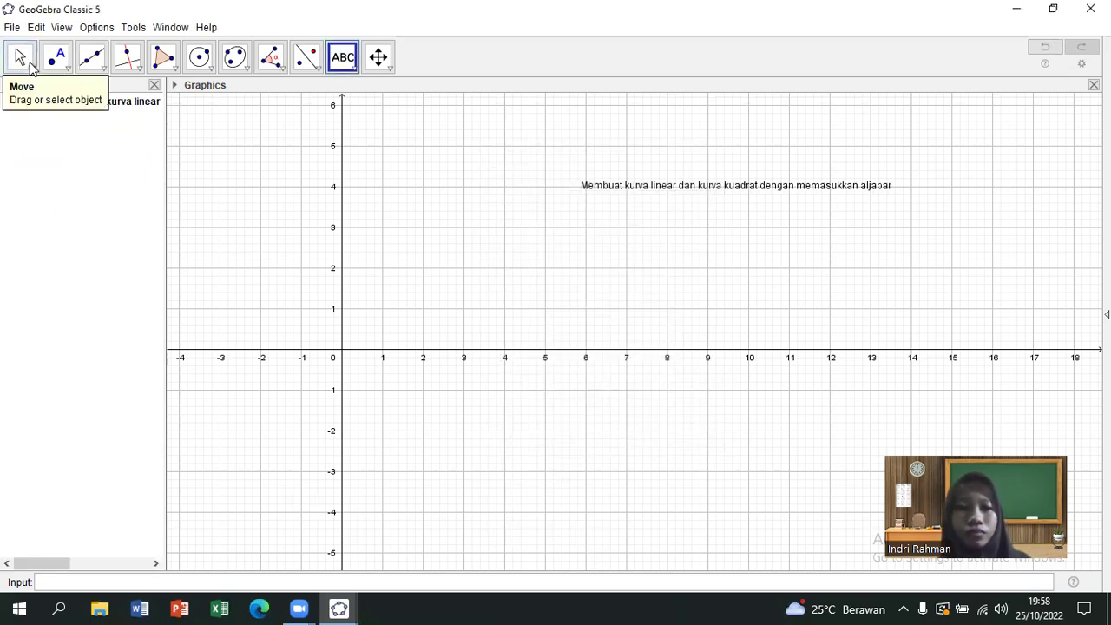
Move the title text higher above the x-axis, so that it starts at about (4, 8.3)
left_click(30, 66)
left_click(33, 92)
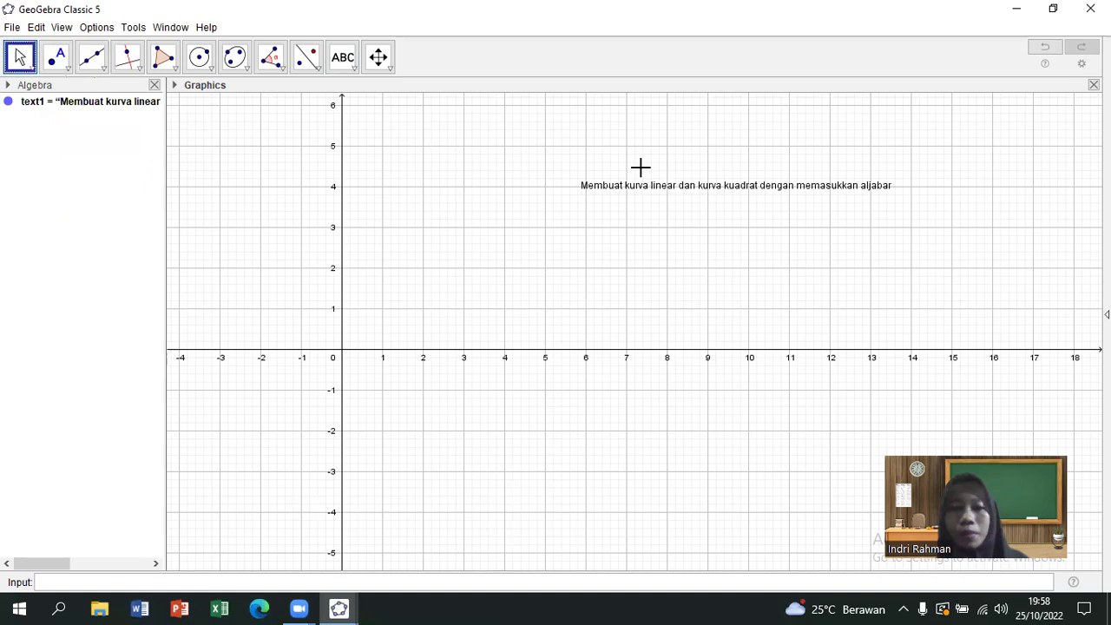
left_click_drag(715, 272, 612, 173)
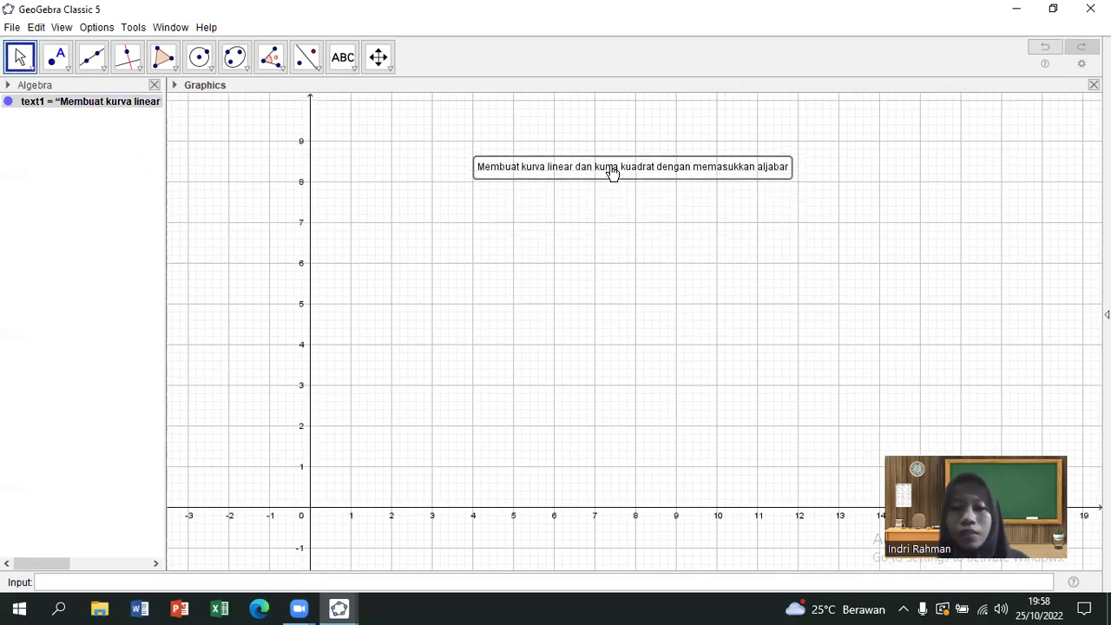
Plot the linear curve by entering the equation 3x+2y=7
left_click(85, 582)
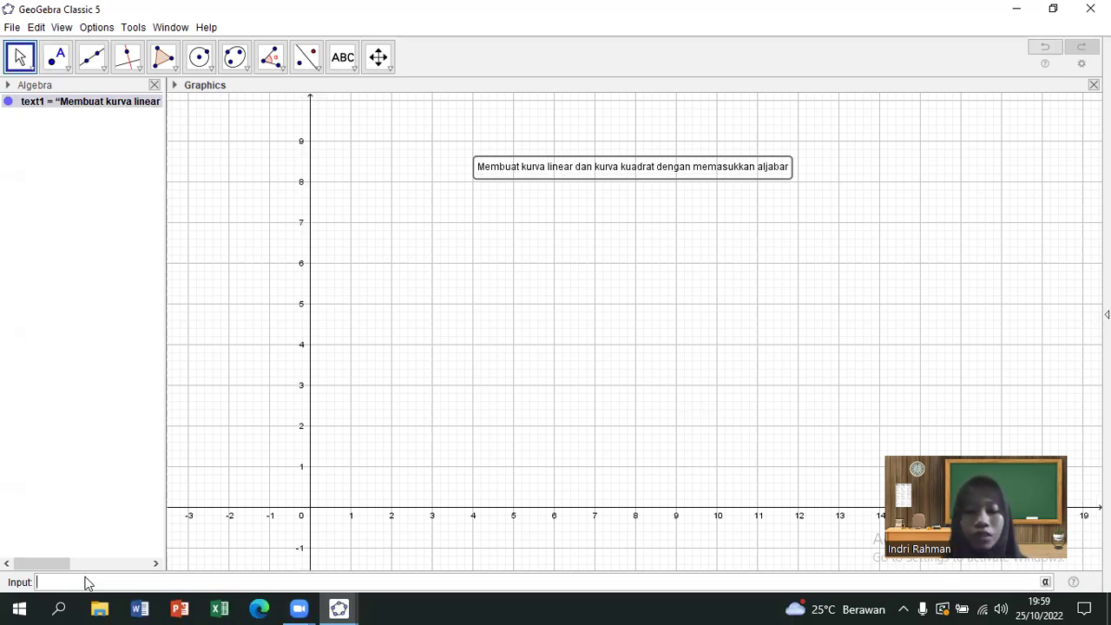
type("3x+")
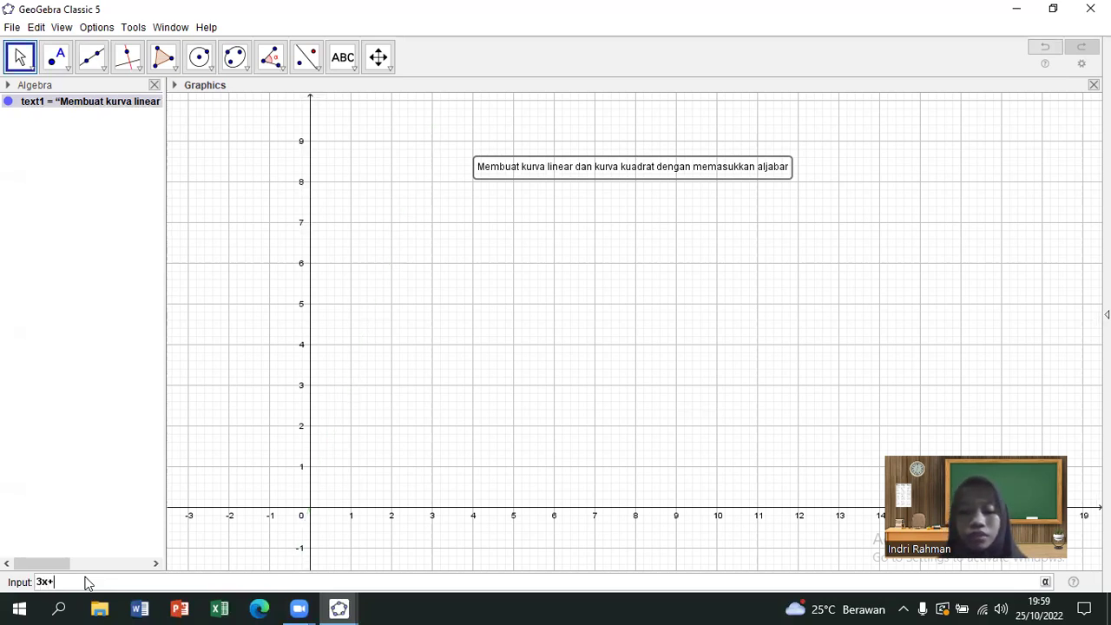
type("5y")
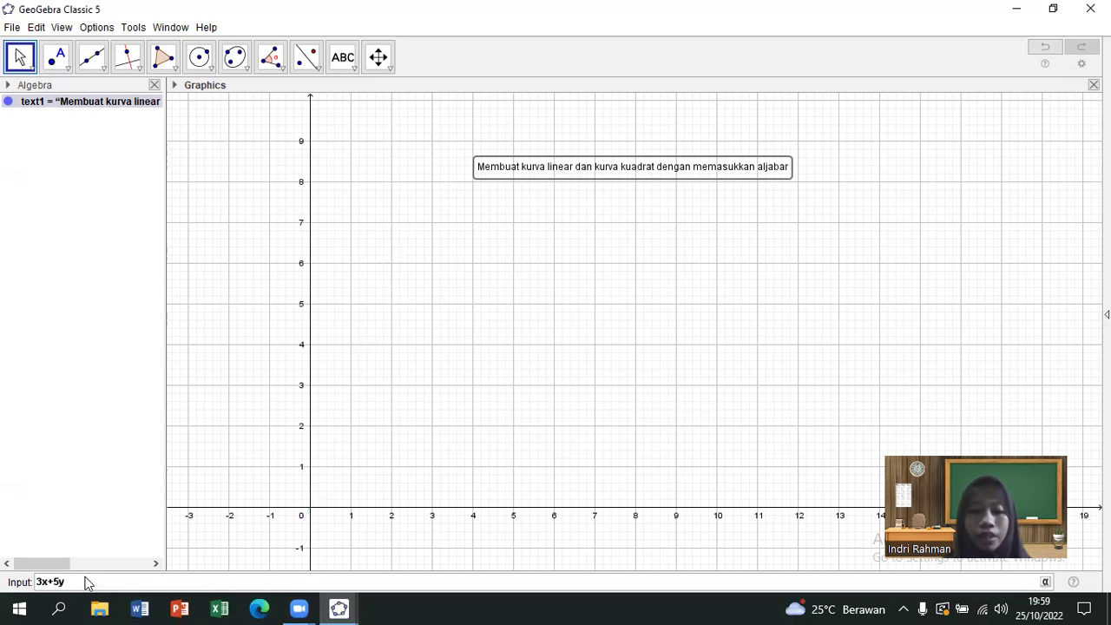
type("=")
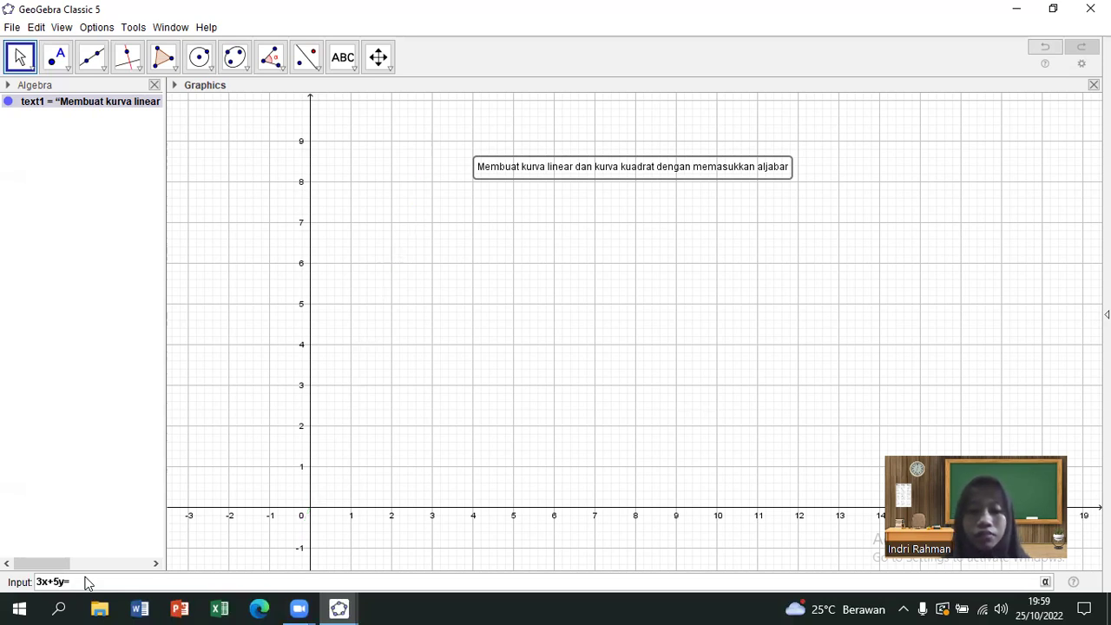
type("6")
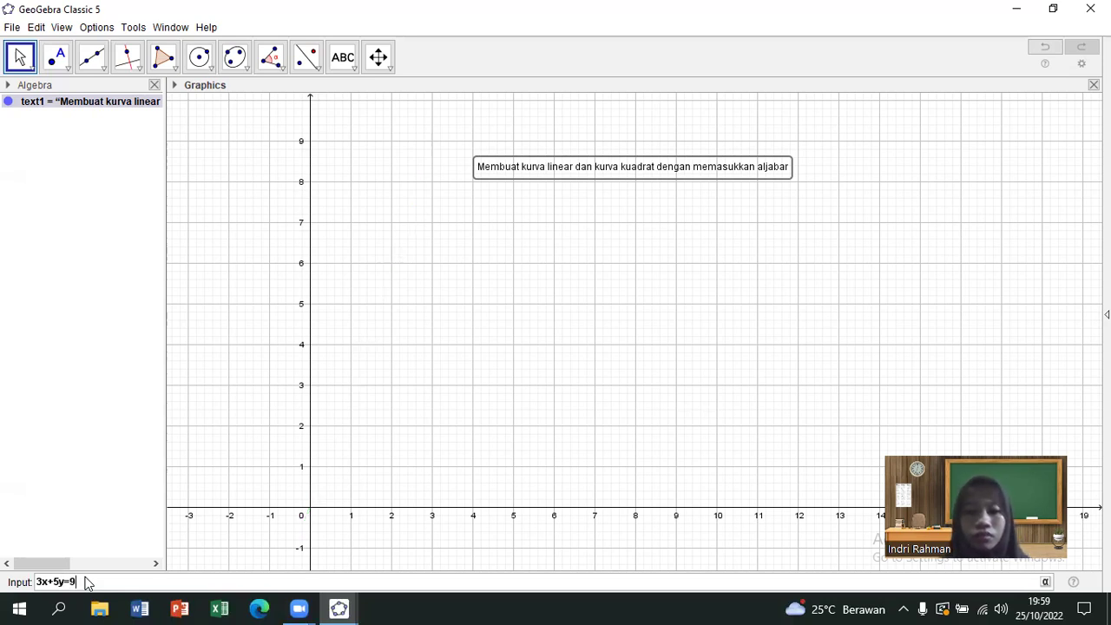
key("BackSpace")
key("BackSpace")
key("BackSpace")
key("BackSpace")
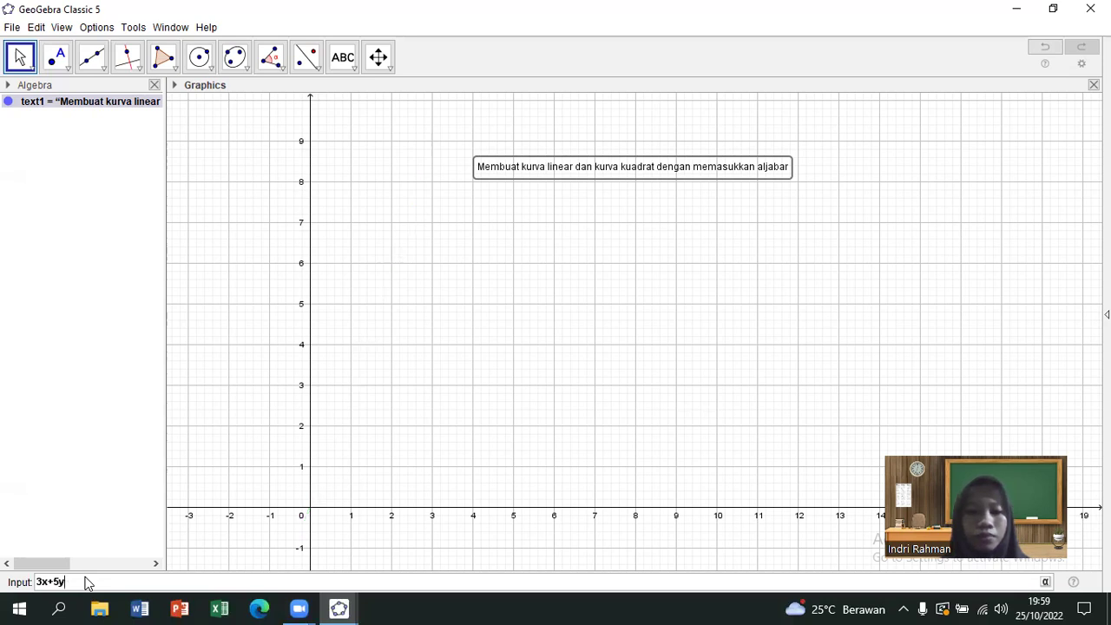
type("3")
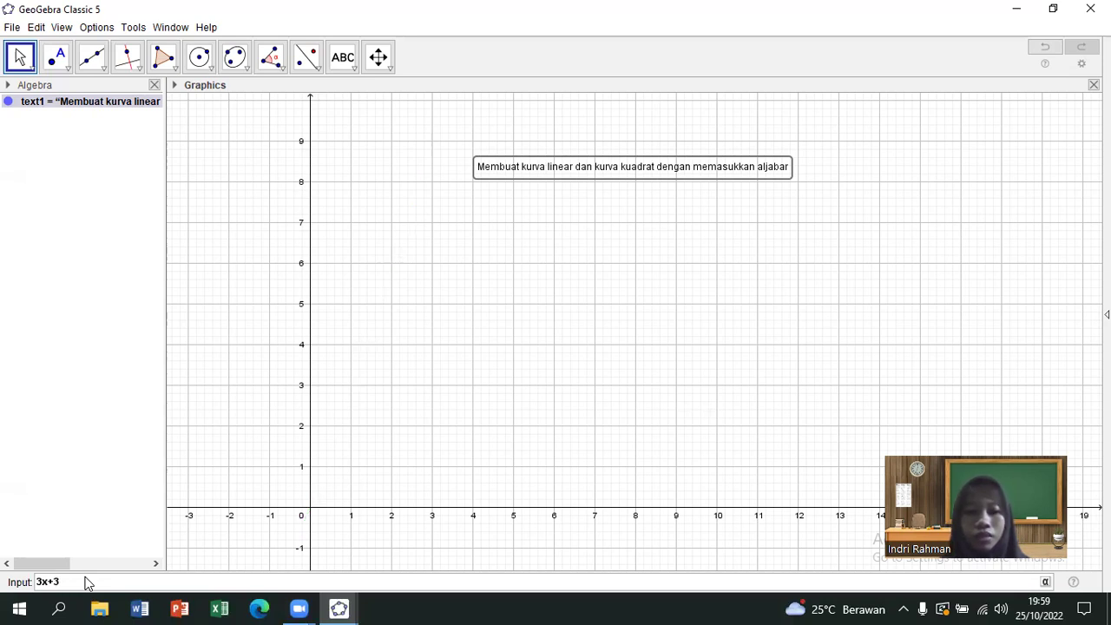
key("BackSpace")
type("2y=")
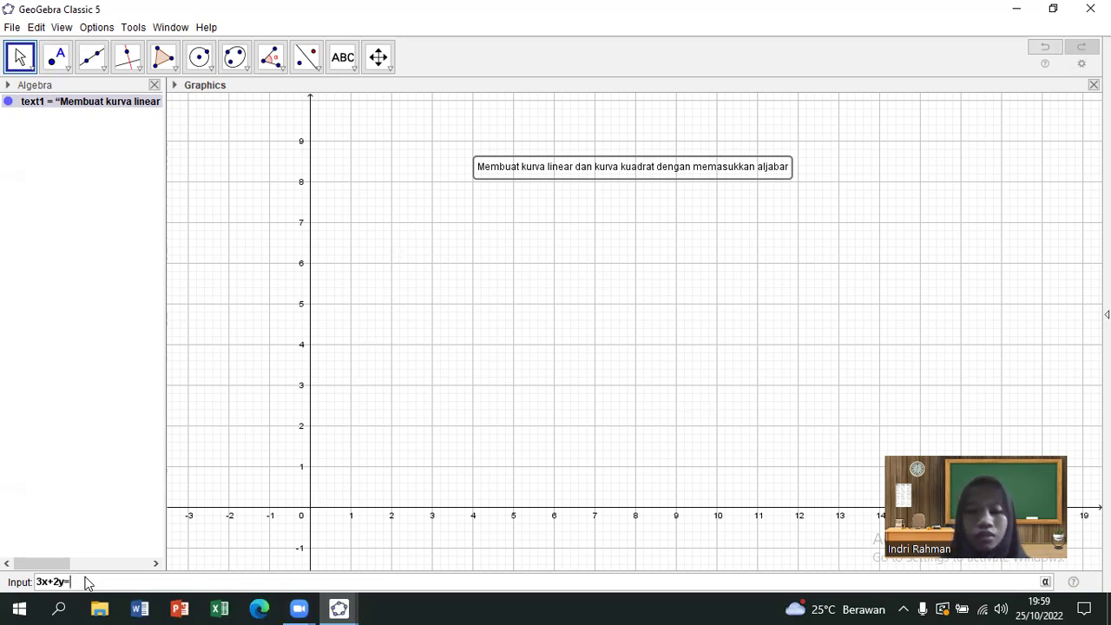
type("7")
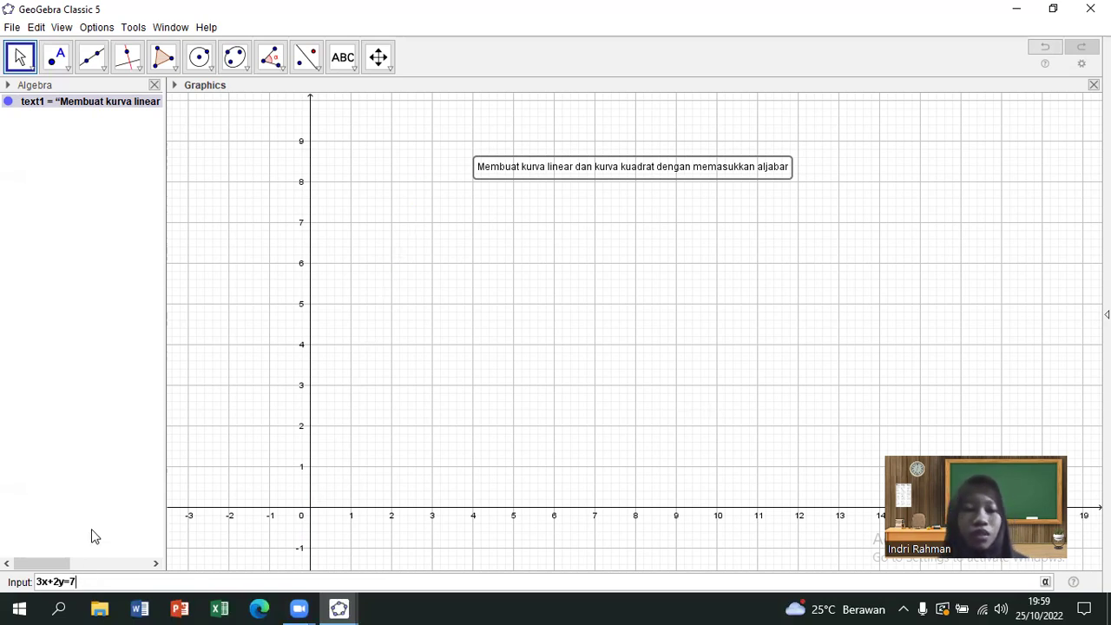
key("Return")
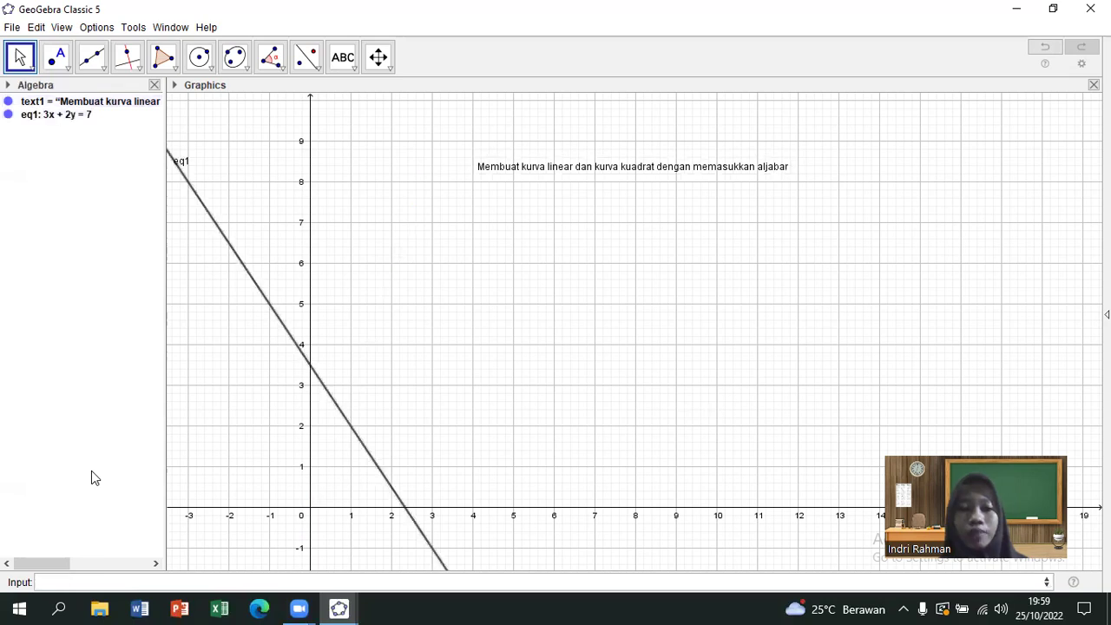
Examine the plotted line 3x + 2y = 7 and its axis crossings at several zoom levels
left_click_drag(521, 380, 622, 433)
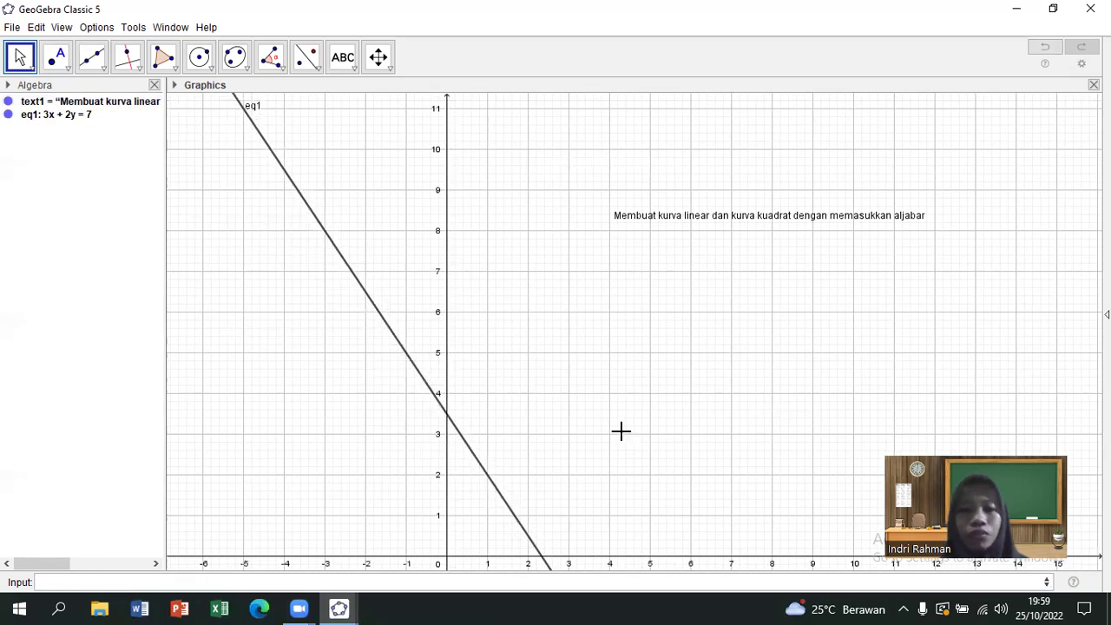
scroll(621, 431, "down", 3)
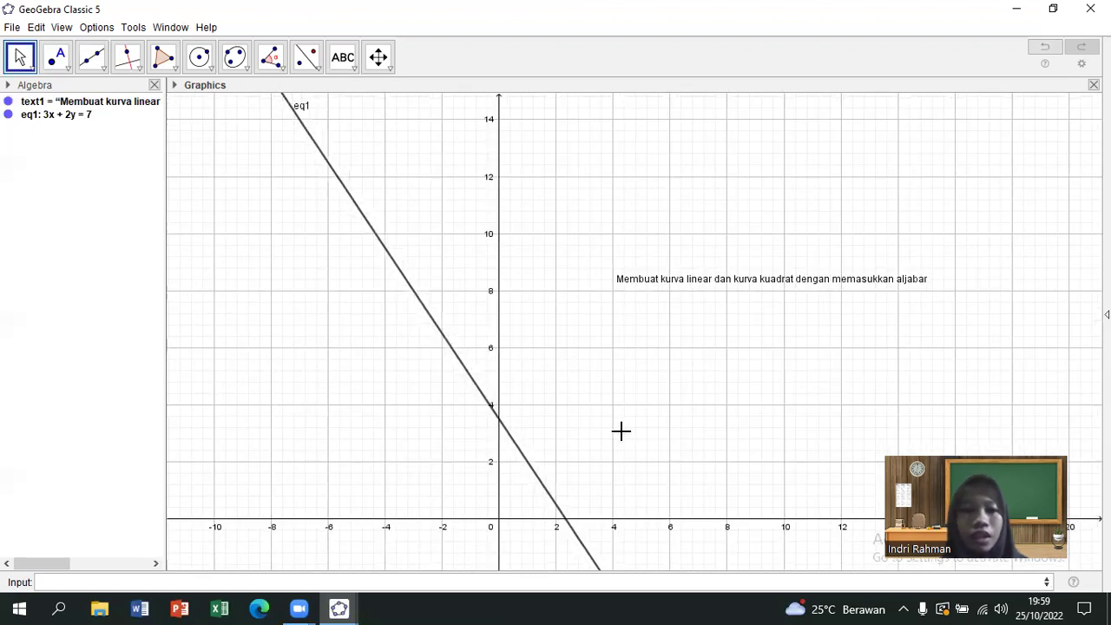
scroll(620, 431, "down", 2)
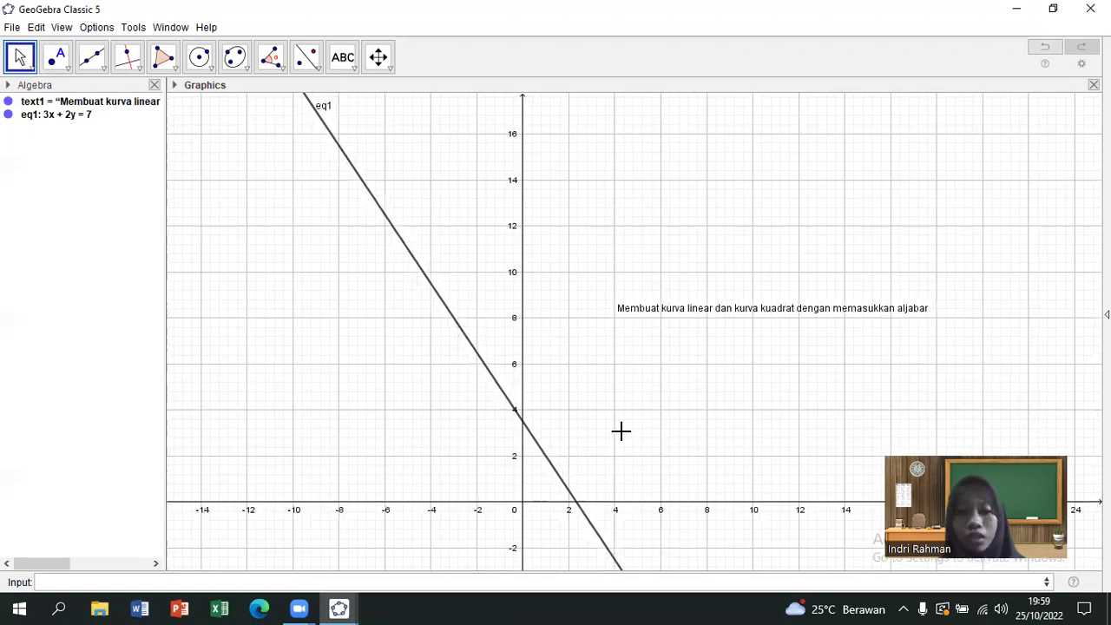
scroll(620, 430, "down", 2)
scroll(621, 431, "up", 1)
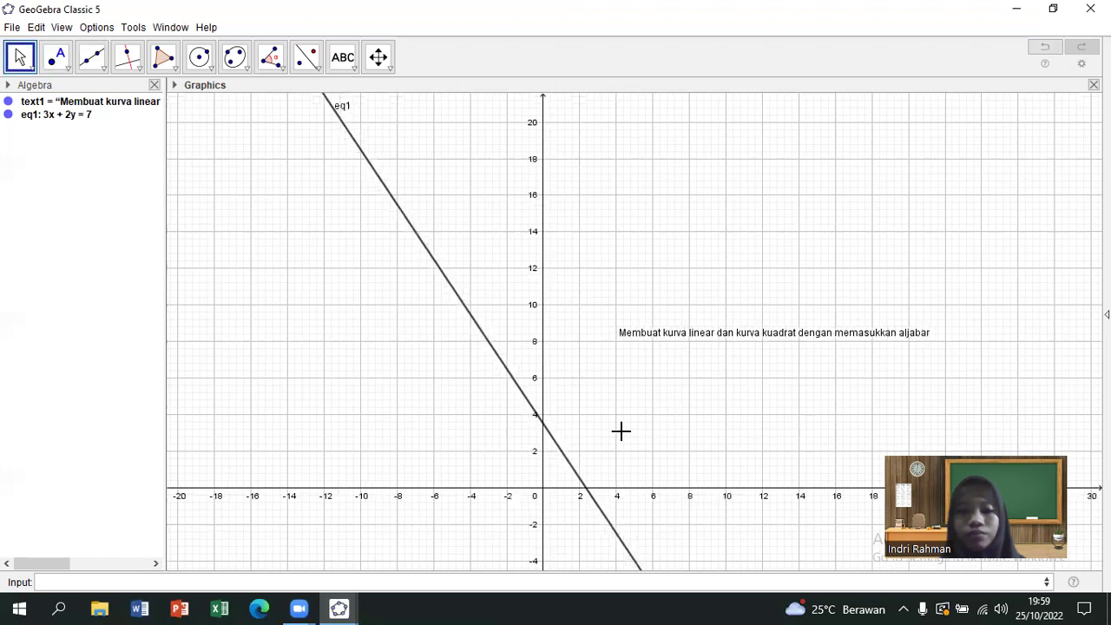
scroll(620, 431, "up", 5)
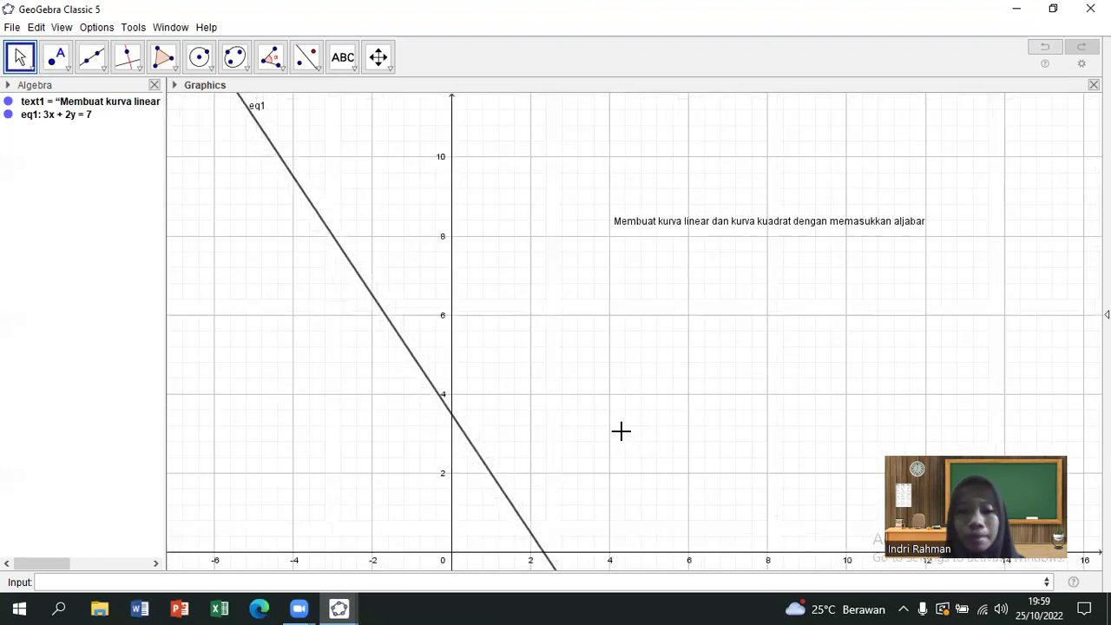
scroll(621, 430, "up", 1)
left_click_drag(706, 315, 688, 351)
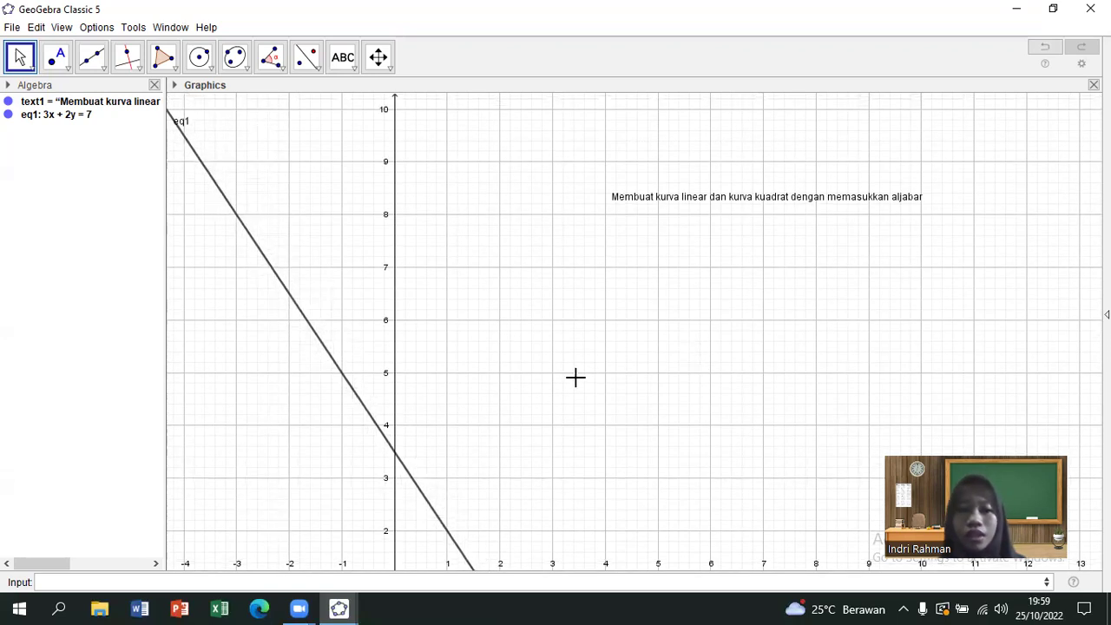
scroll(574, 377, "down", 5)
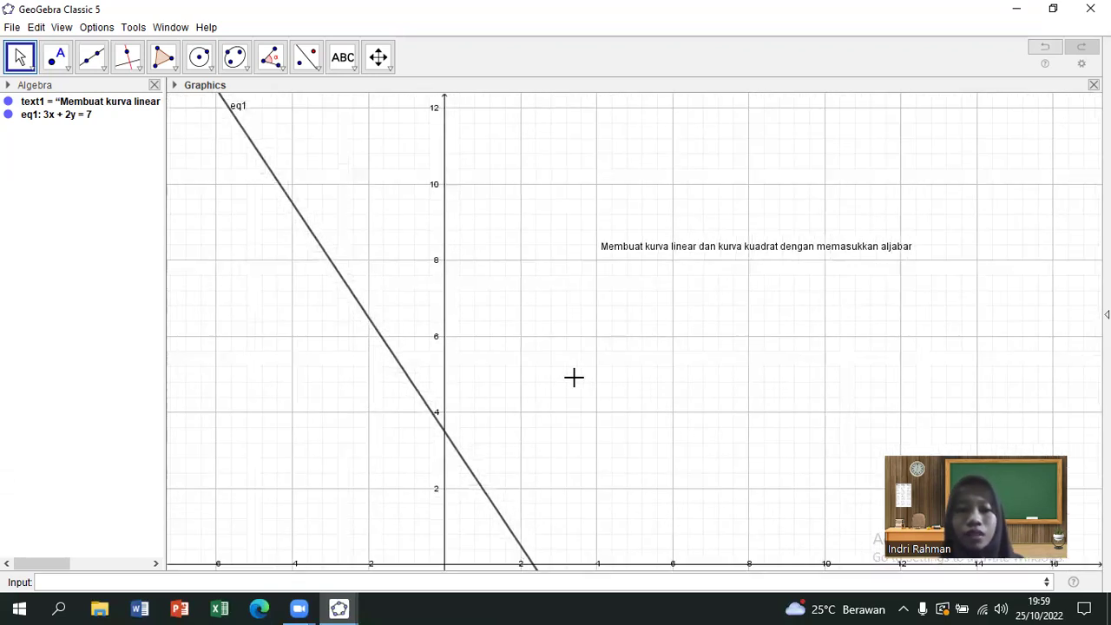
scroll(574, 377, "down", 3)
scroll(574, 377, "up", 5)
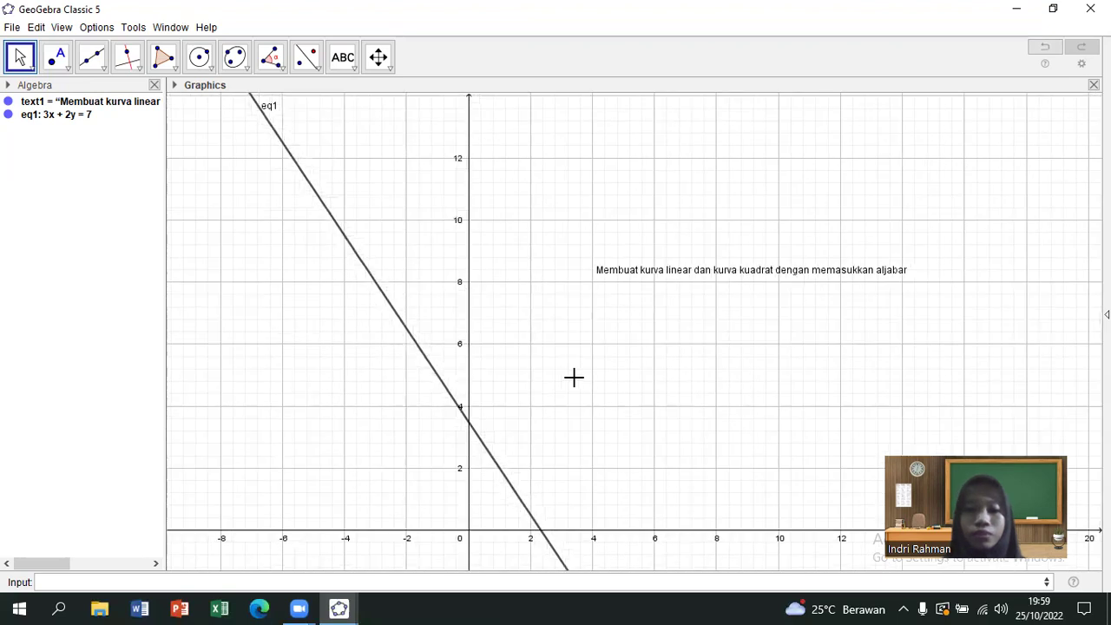
scroll(574, 376, "up", 4)
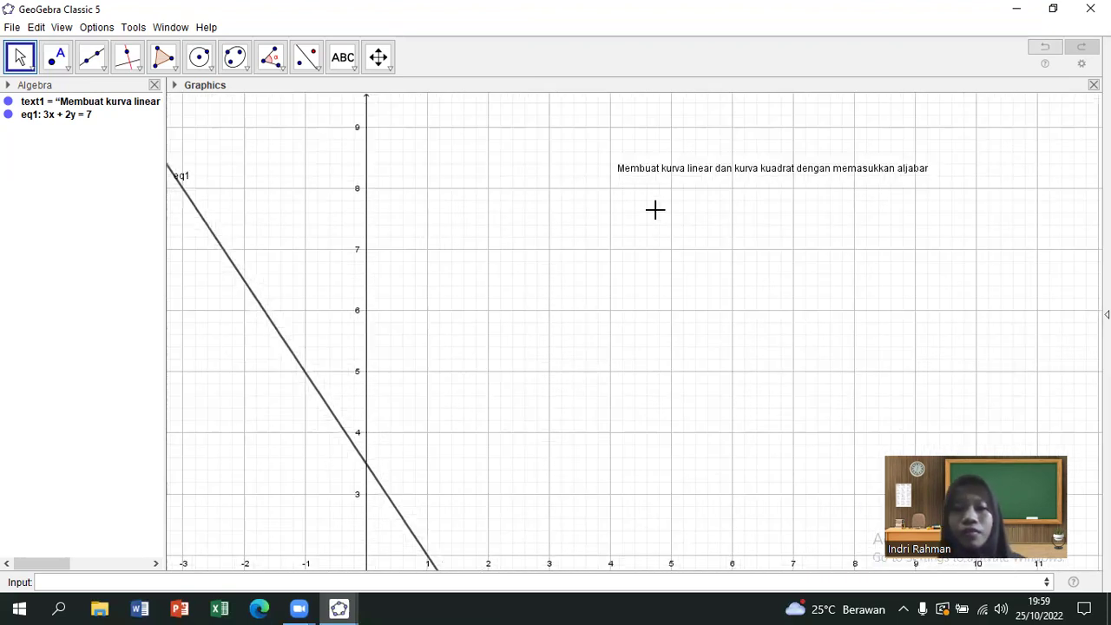
Move the title text slightly up and toward the y-axis, so that it starts at about (3.7, 8.5)
mouse_move(678, 180)
left_mouse_down()
mouse_move(662, 151)
mouse_move(661, 171)
left_mouse_up()
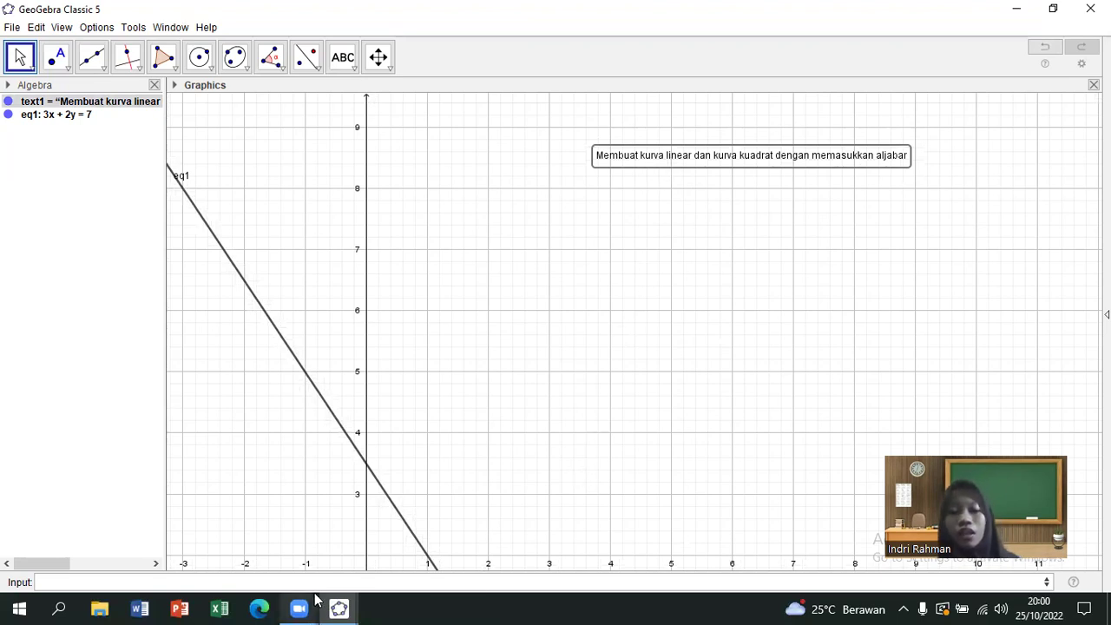
Plot the quadratic curve by entering the equation 2x^2+2y=9
mouse_move(304, 608)
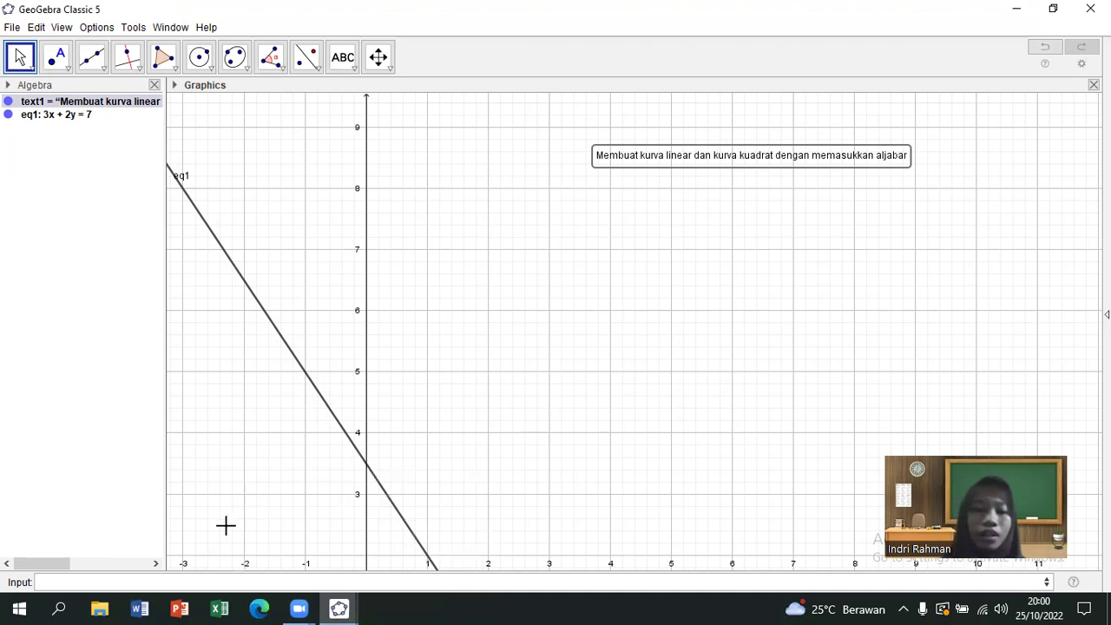
left_click(177, 578)
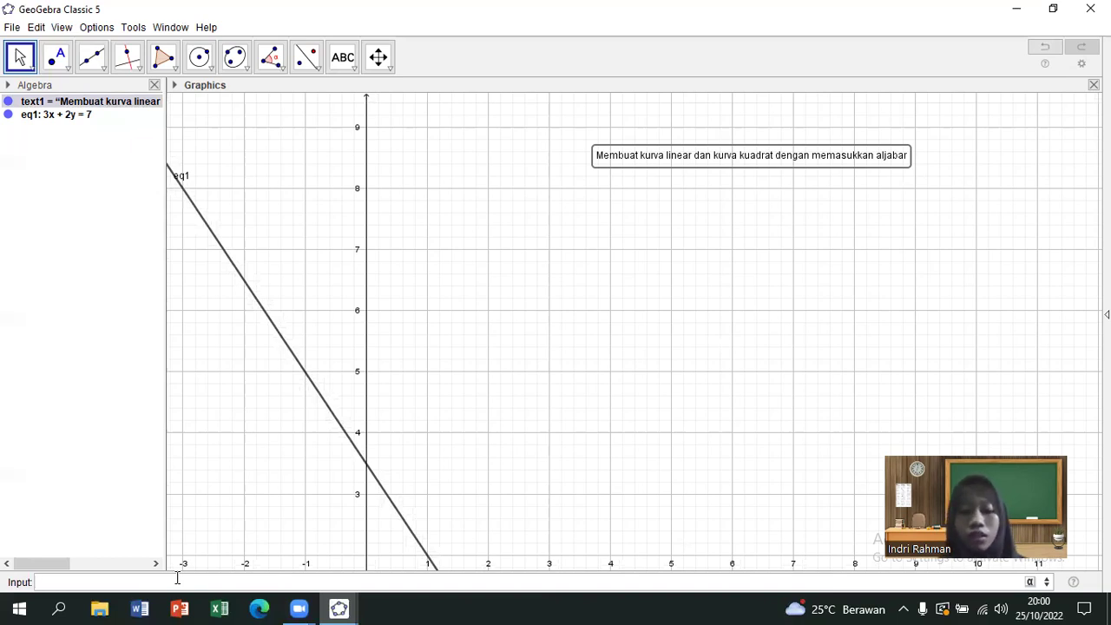
type("2x")
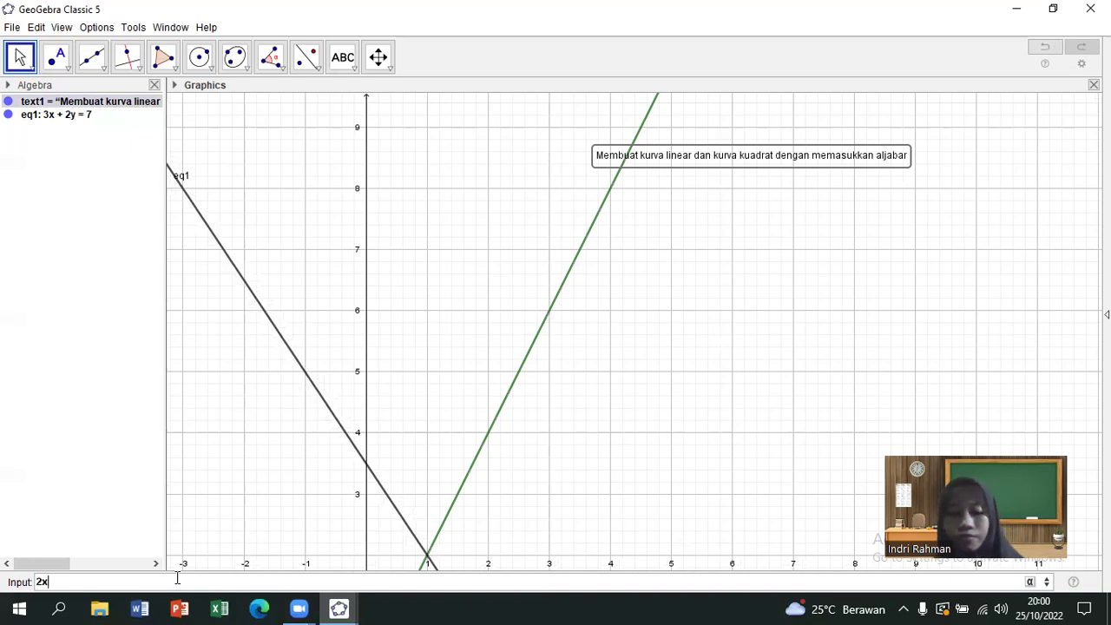
type("^2")
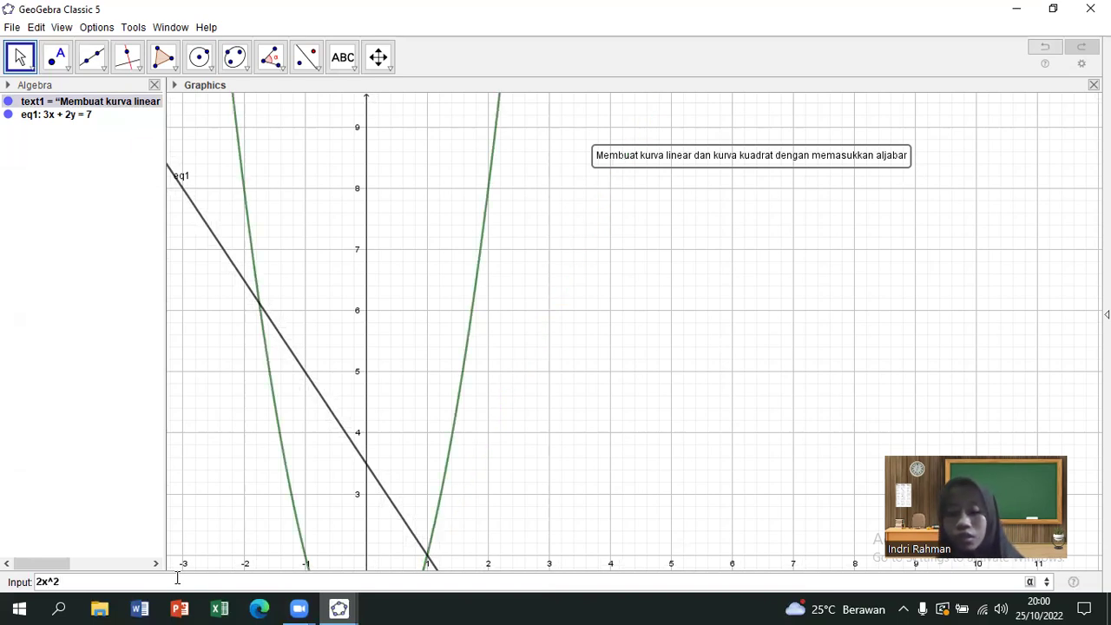
type("+")
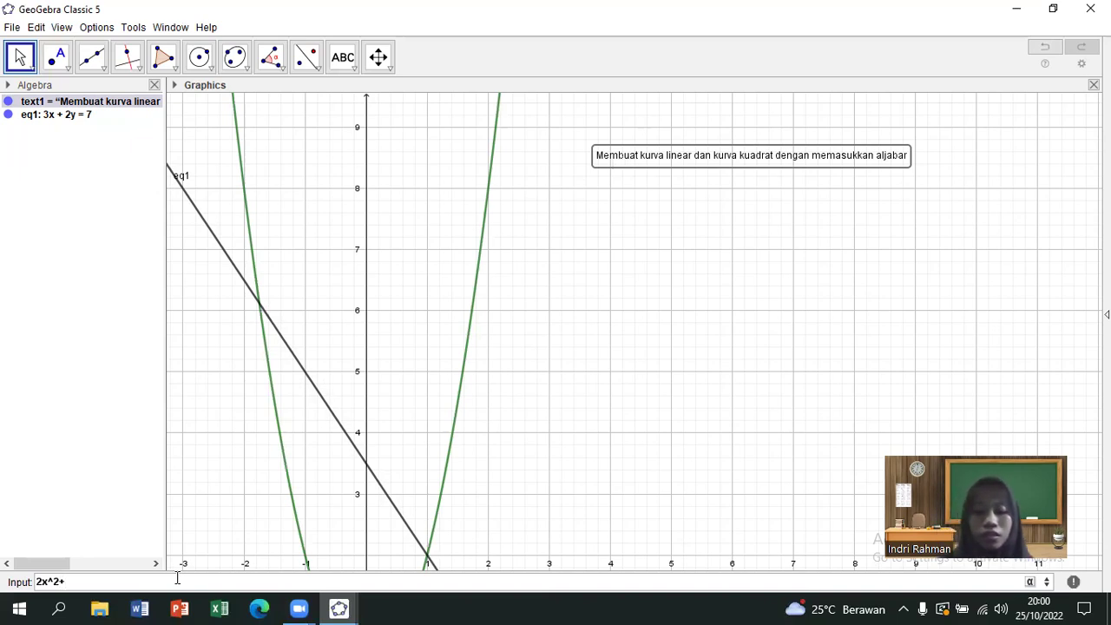
type("5y")
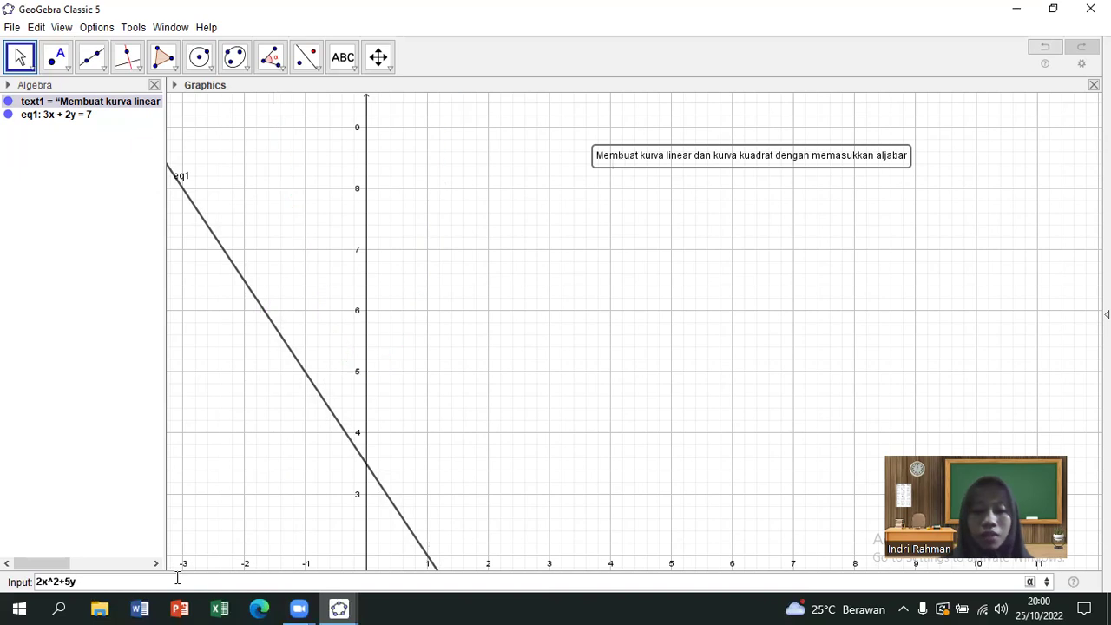
key("BackSpace")
key("BackSpace")
type("2y")
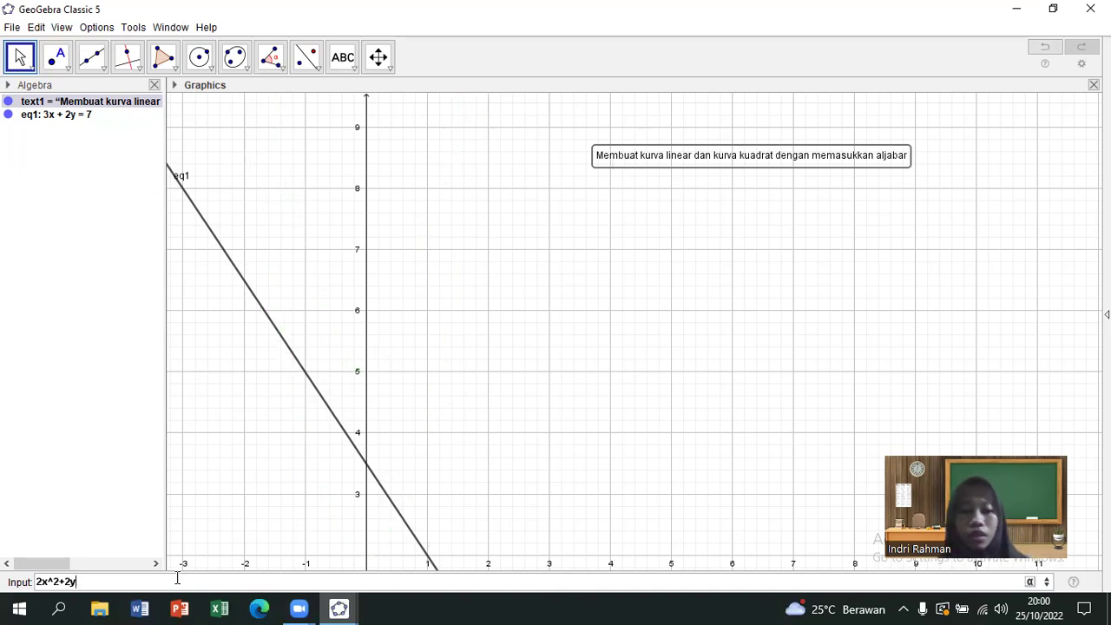
type("=8")
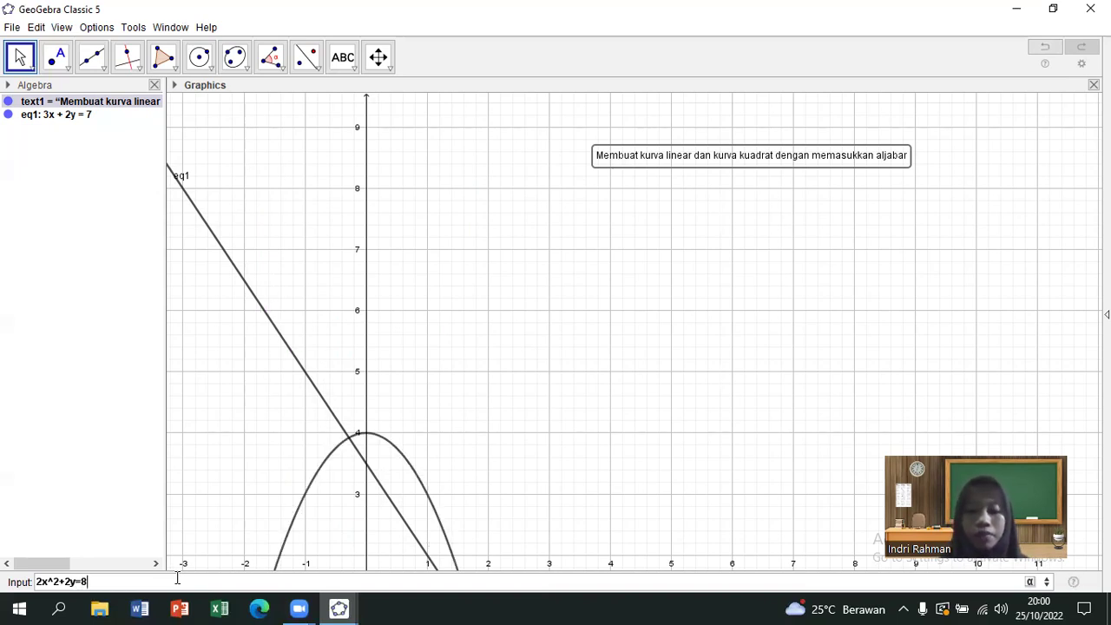
key("BackSpace")
type("6")
key("BackSpace")
type("9")
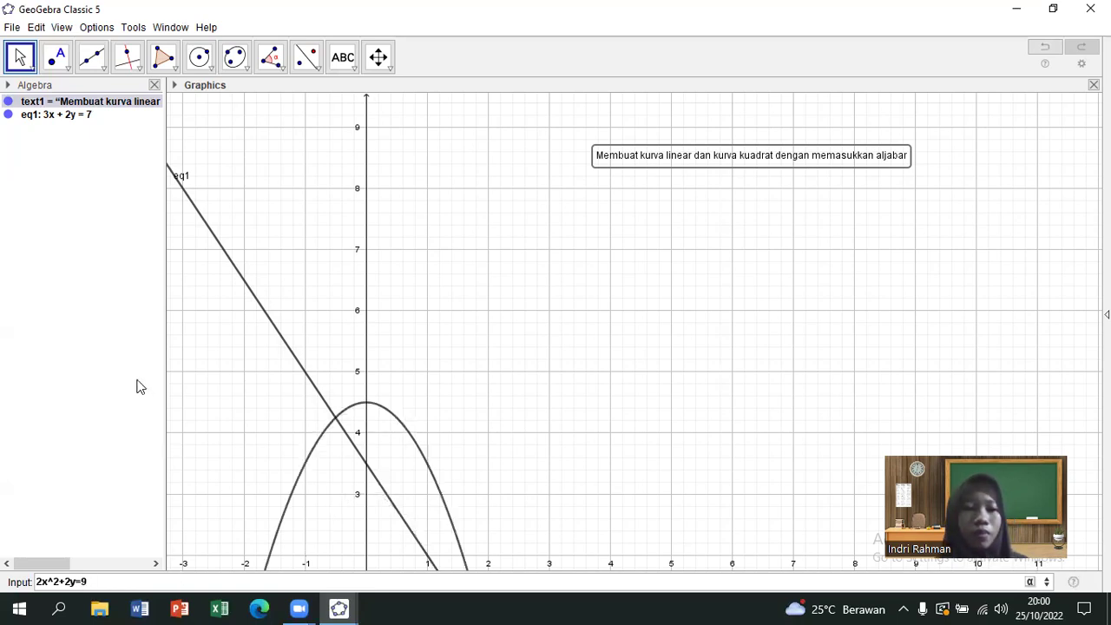
key("Return")
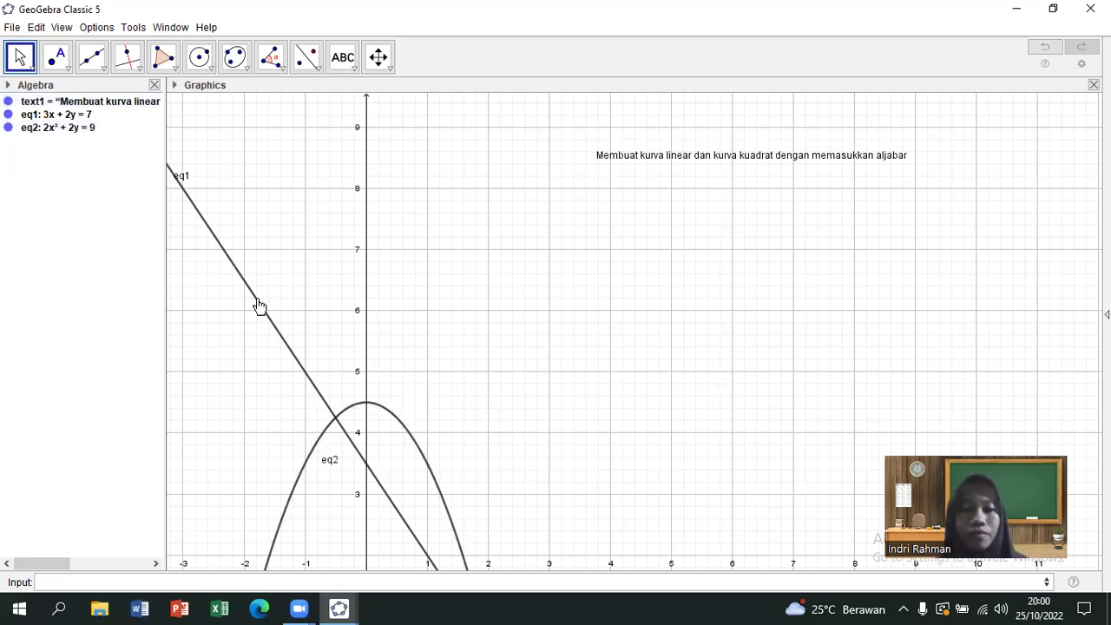
Examine the parabola 2x² + 2y = 9 together with the line 3x + 2y = 7, including their axis crossings and intersections
left_click(612, 322)
left_click_drag(612, 322, 617, 194)
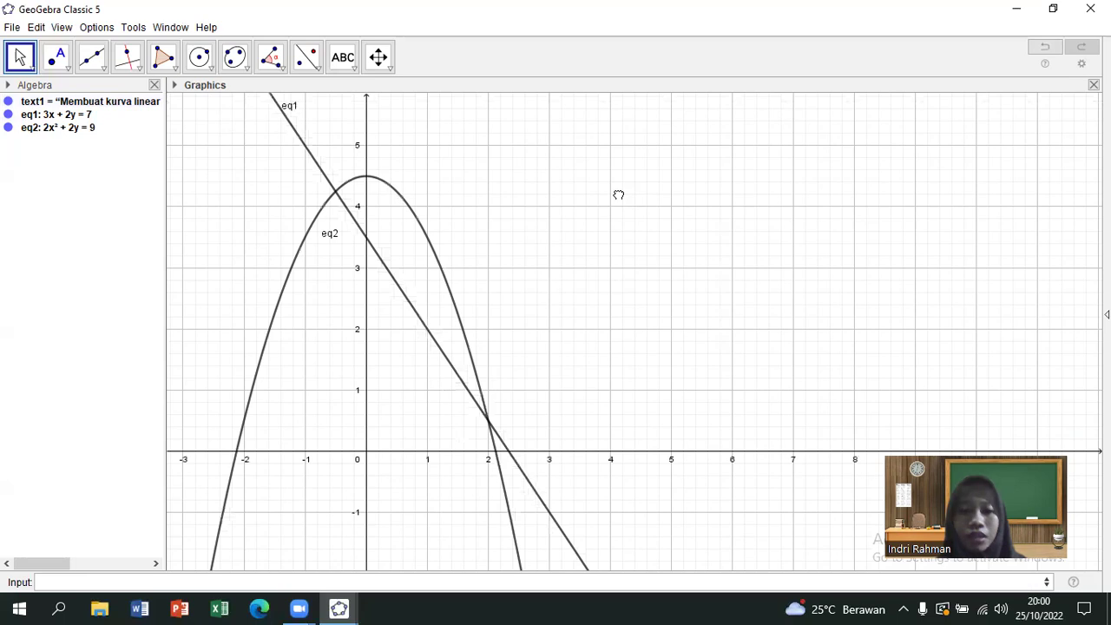
left_click(436, 254)
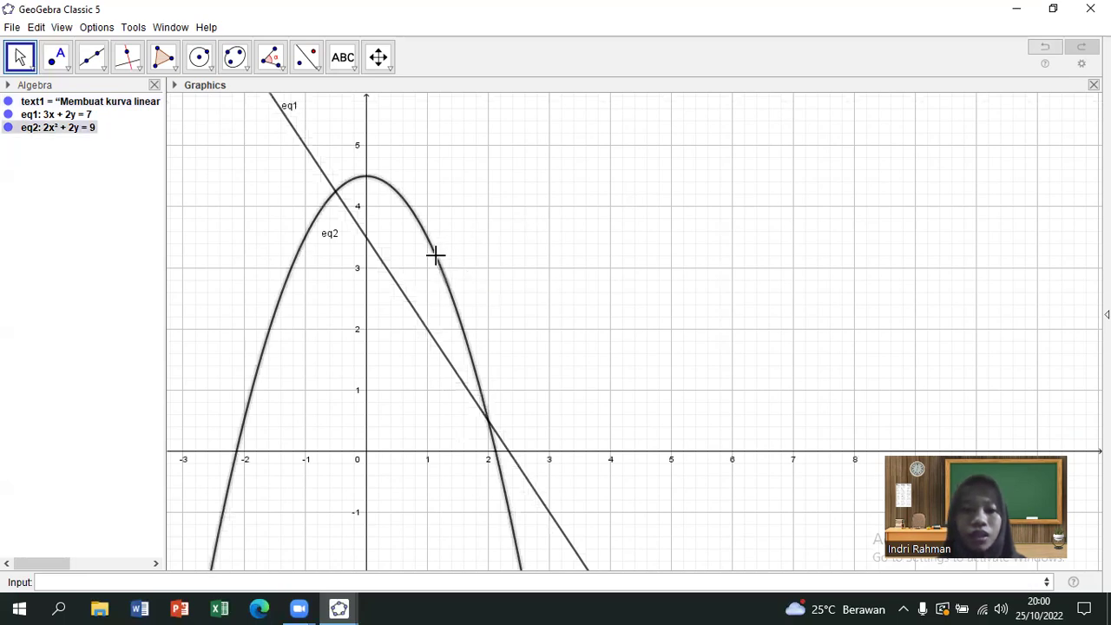
left_click(519, 250)
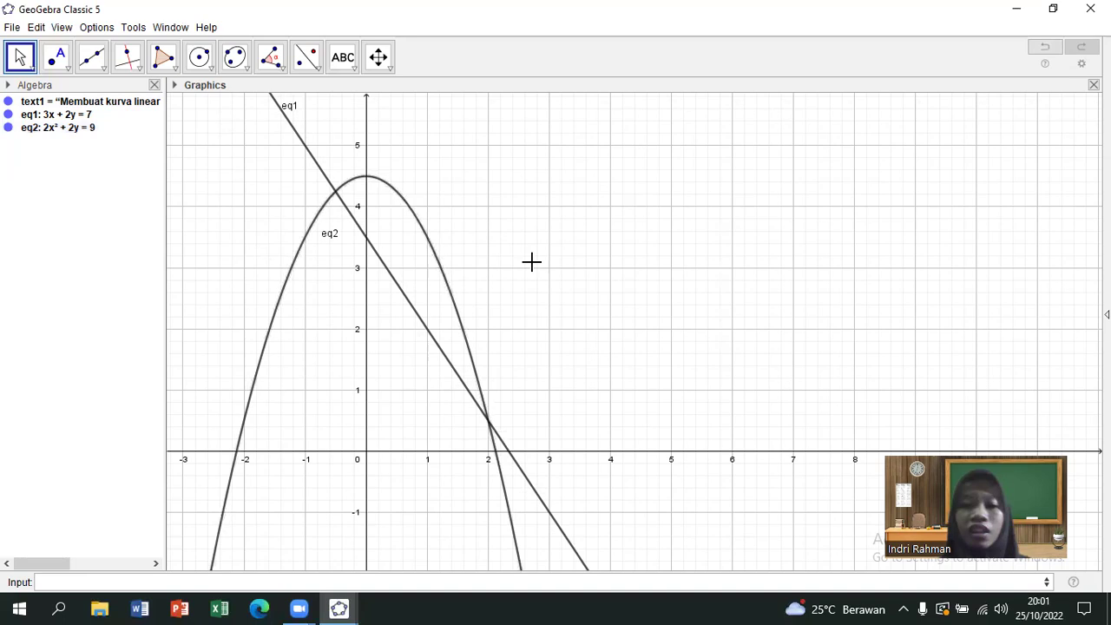
scroll(548, 282, "down", 2)
scroll(677, 205, "down", 2)
left_click_drag(677, 205, 701, 282)
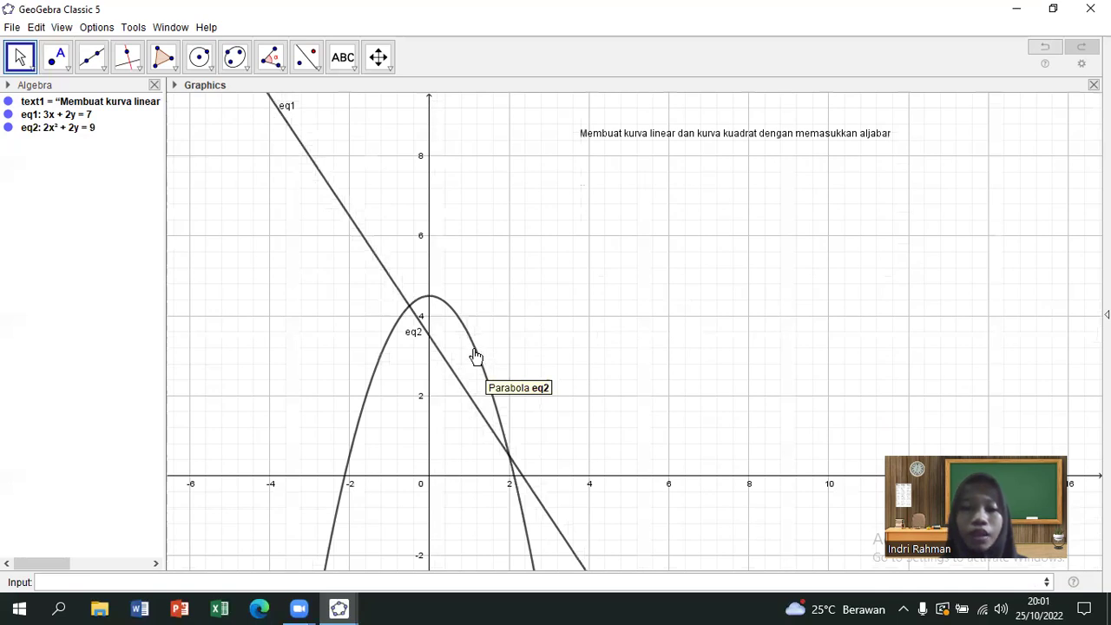
scroll(475, 356, "down", 5)
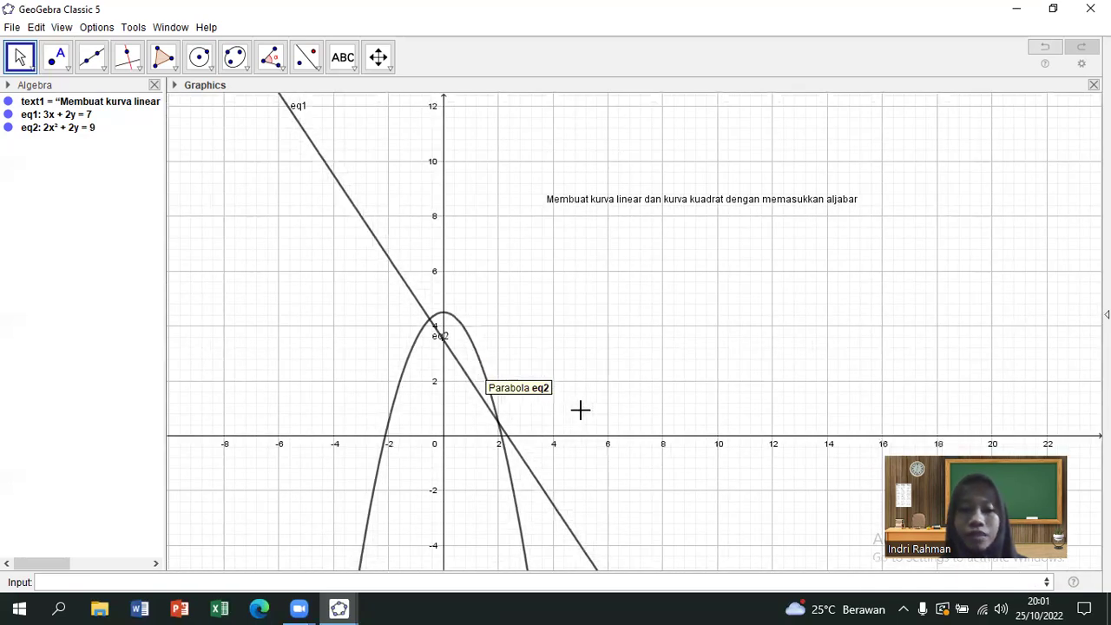
left_click_drag(601, 241, 605, 431)
left_click_drag(594, 426, 596, 434)
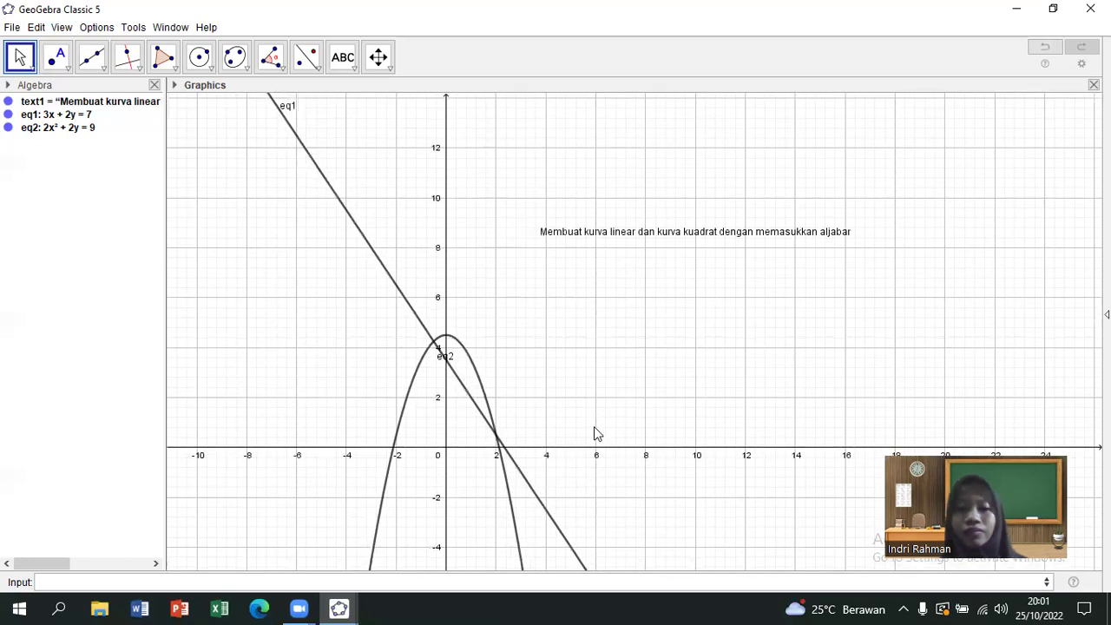